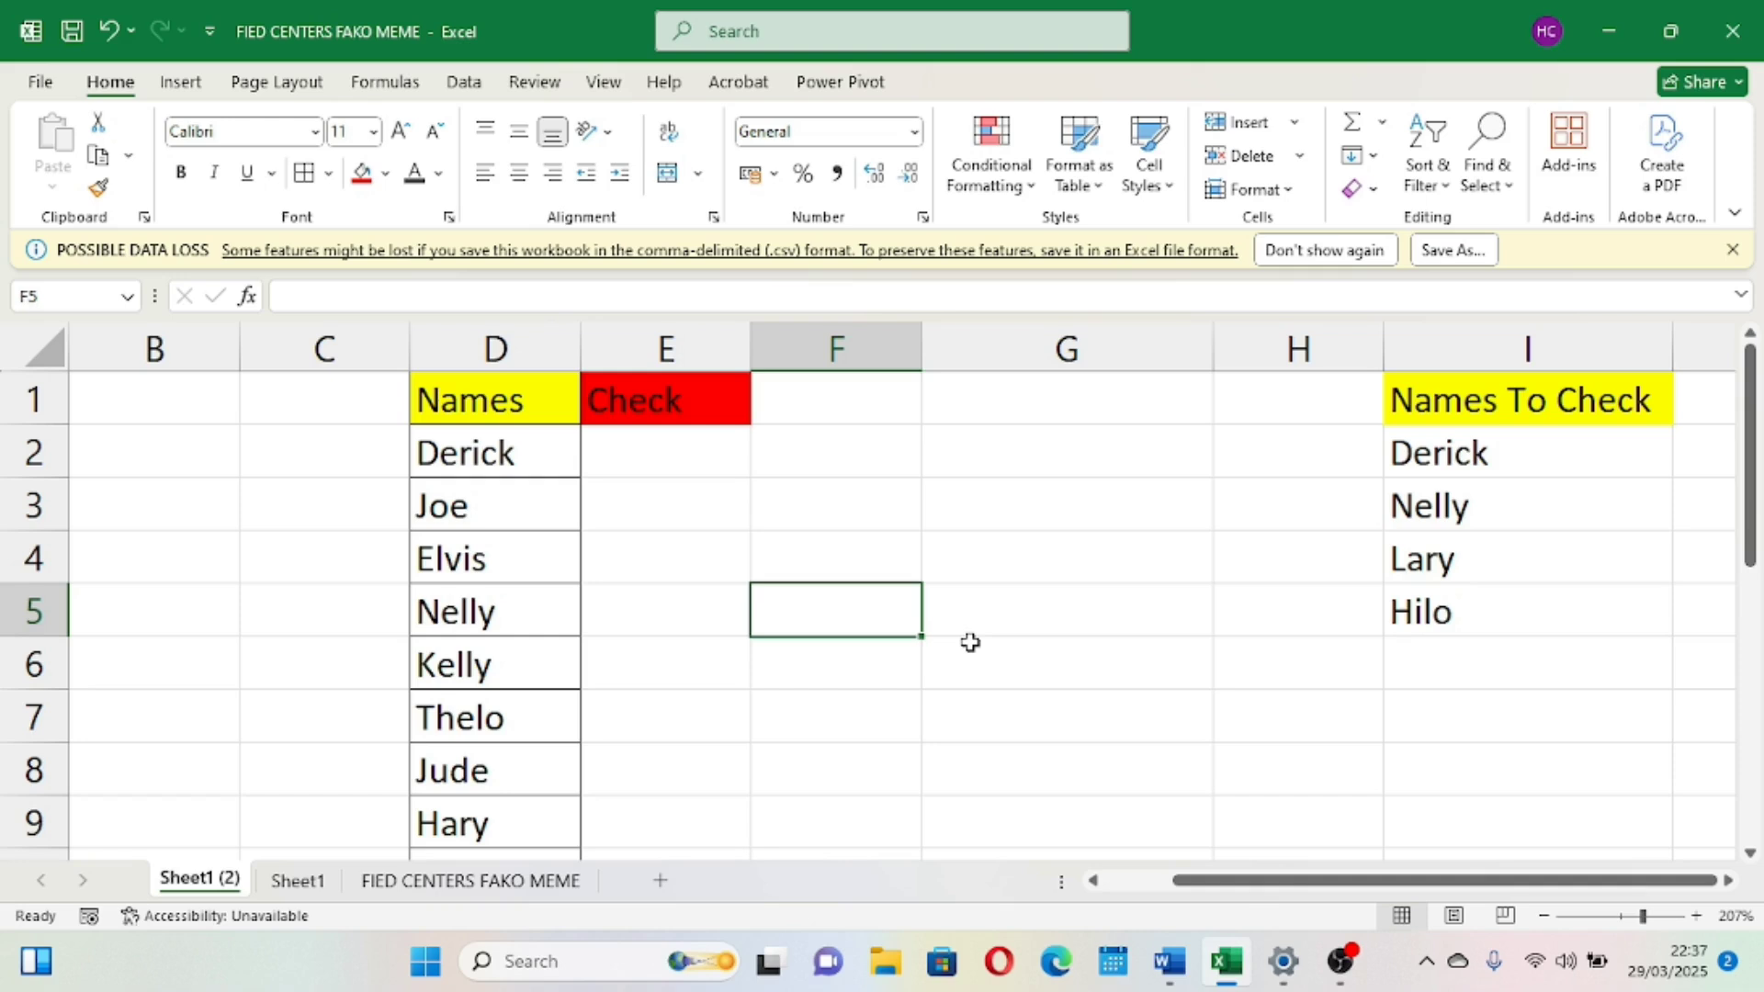
# Review the Names list in column D and the Names To Check list in column I
pyautogui.scroll(-1, 968, 641)
pyautogui.scroll(1, 968, 641)
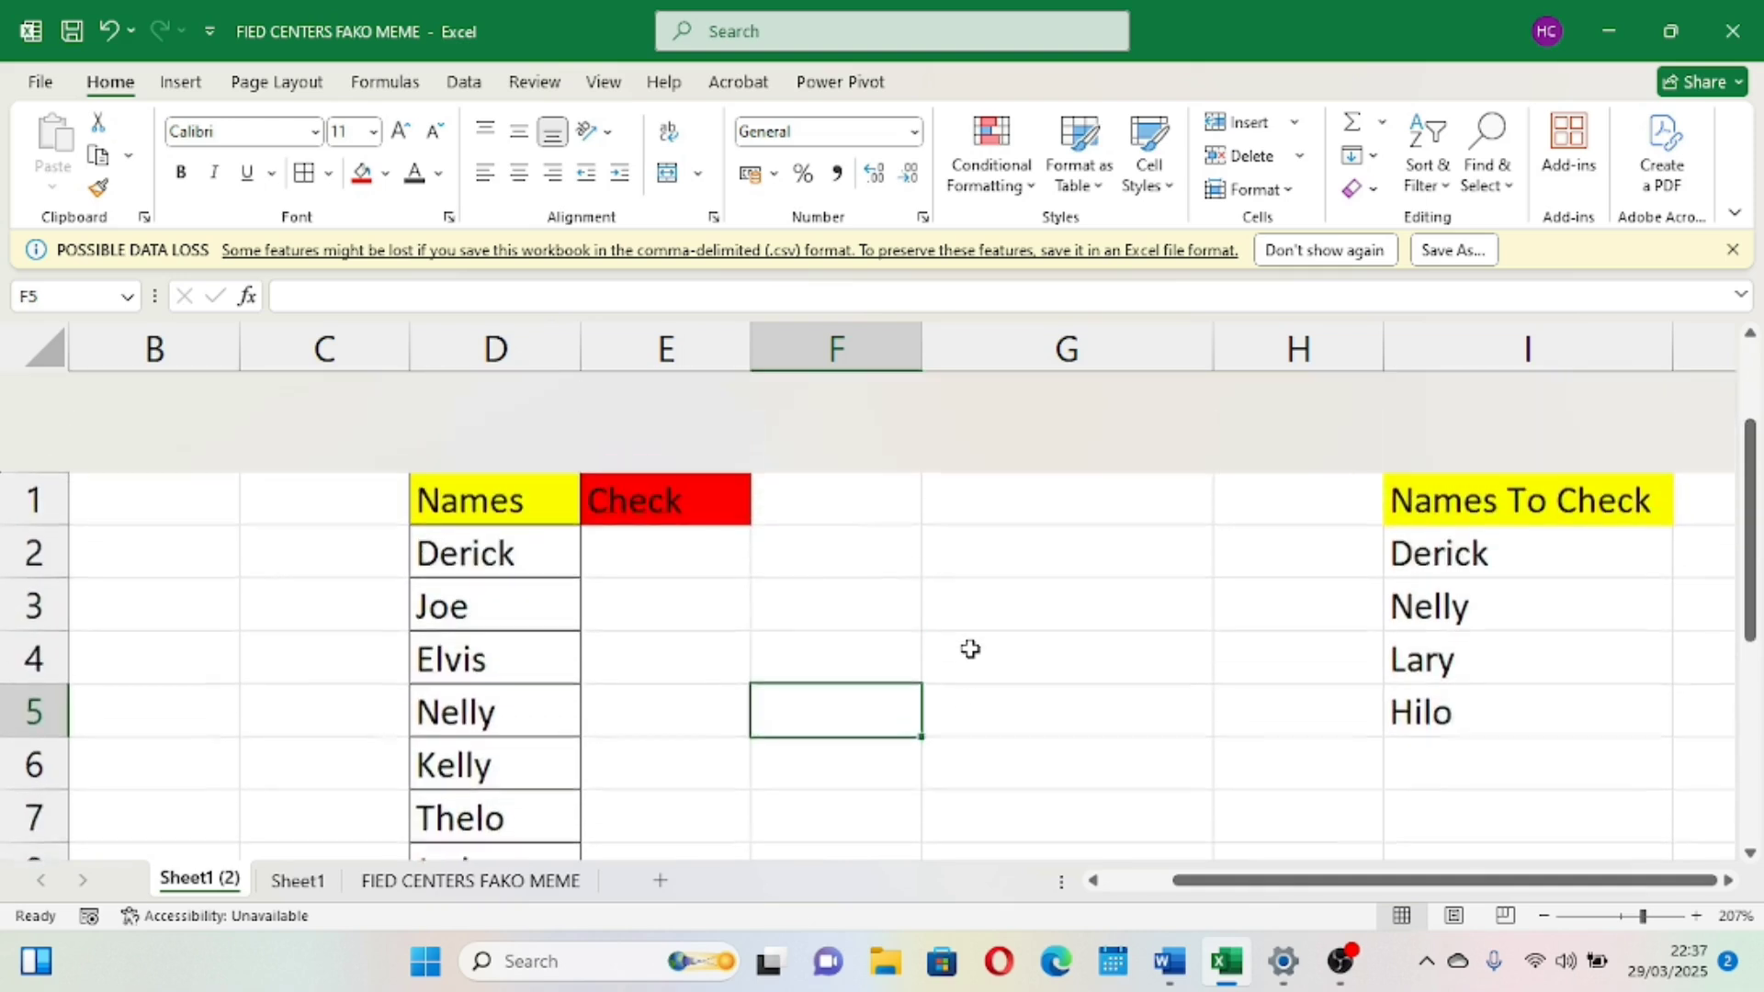
pyautogui.scroll(-1, 460, 496)
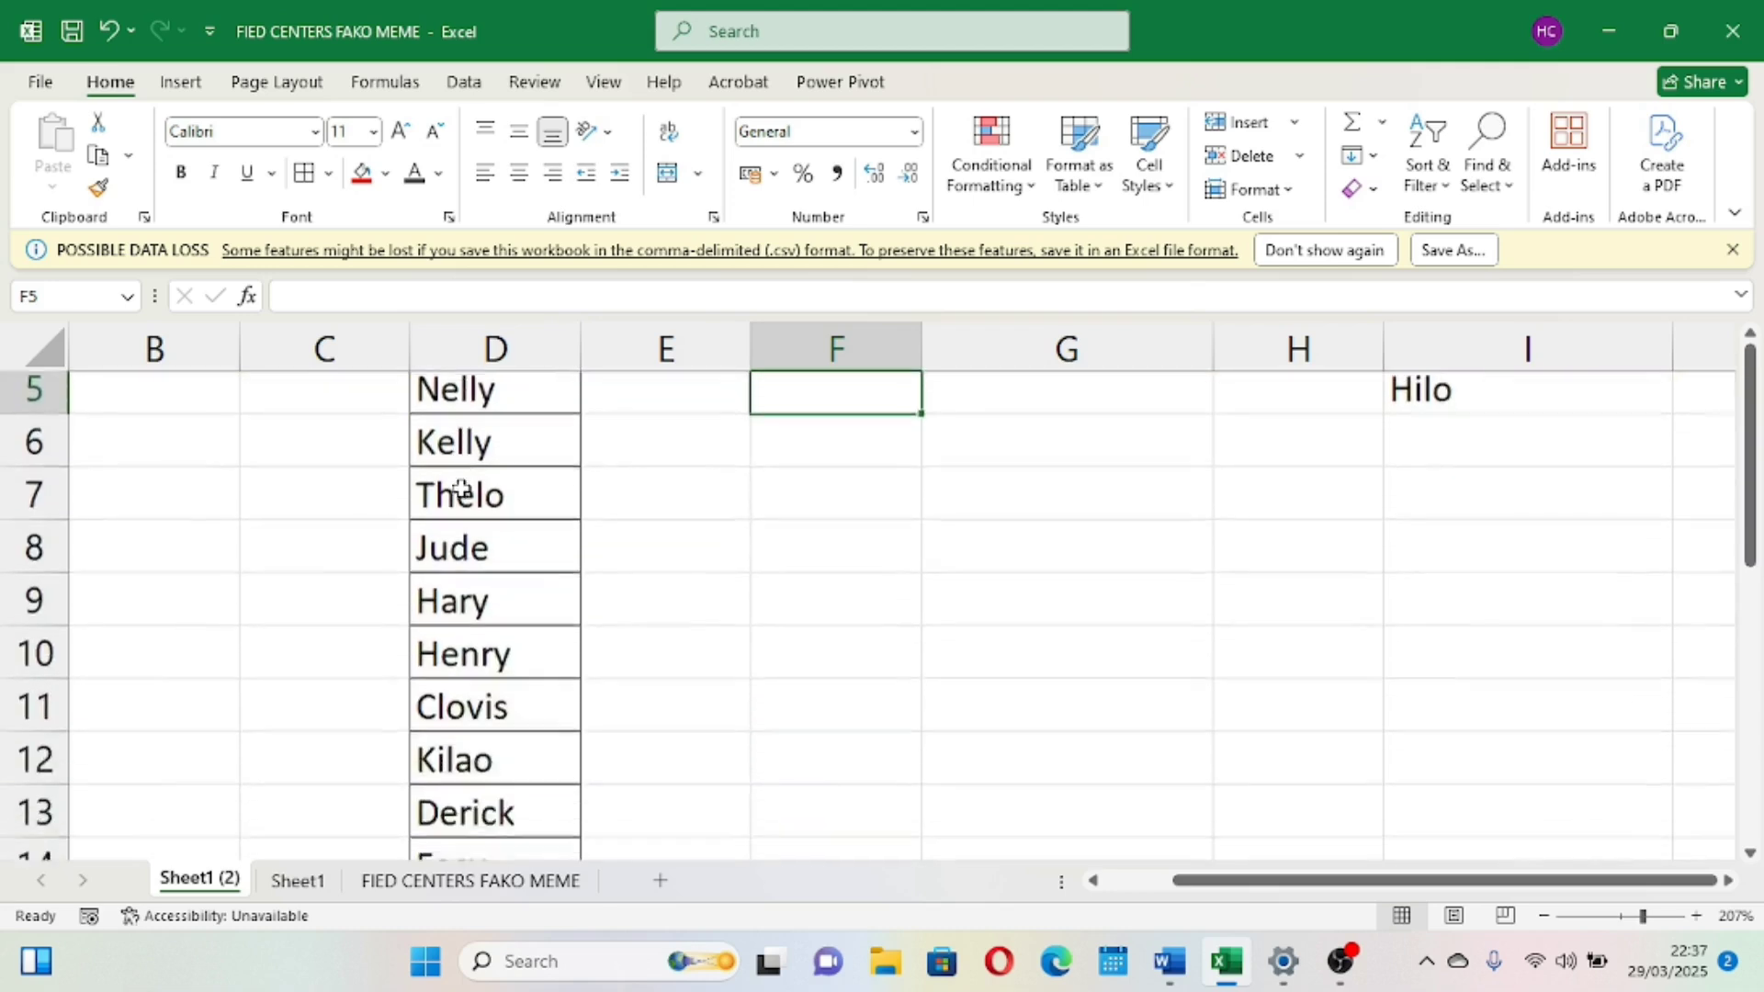
pyautogui.scroll(1, 460, 492)
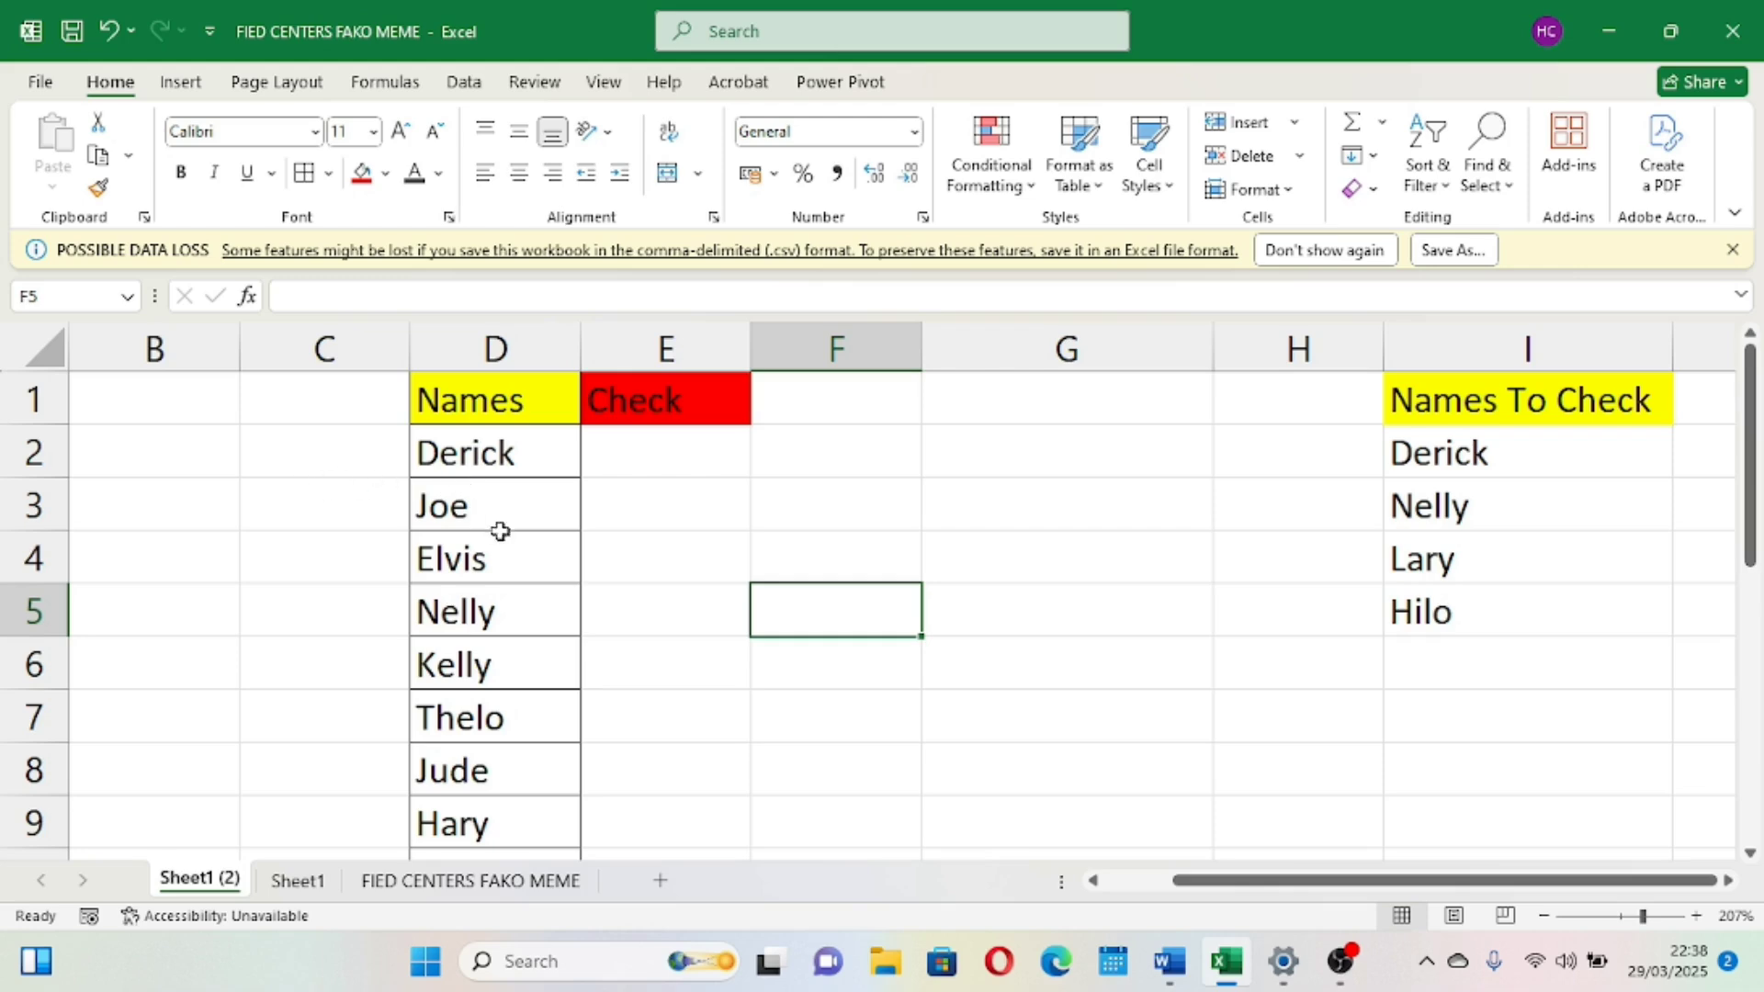
pyautogui.scroll(-1, 500, 531)
pyautogui.scroll(1, 506, 540)
pyautogui.click(478, 345)
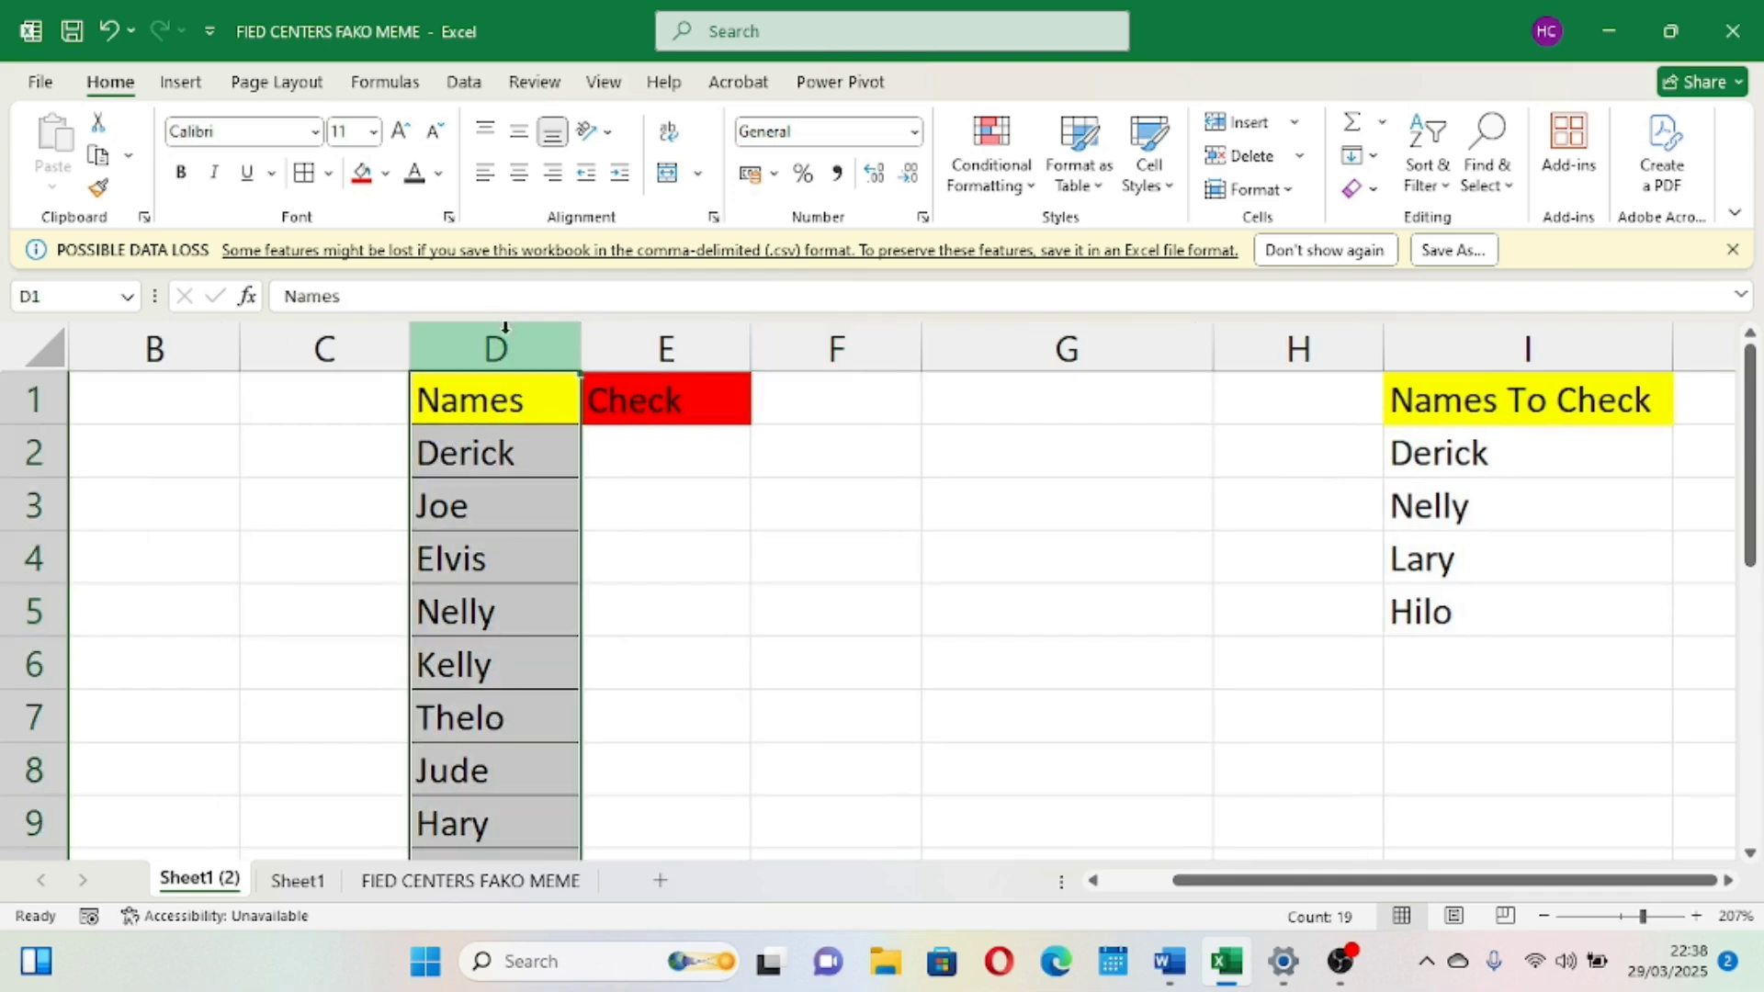
# Enter the formula =IF(D2="Derick","Found","Not found") in cell E2 under Check
pyautogui.click(634, 453)
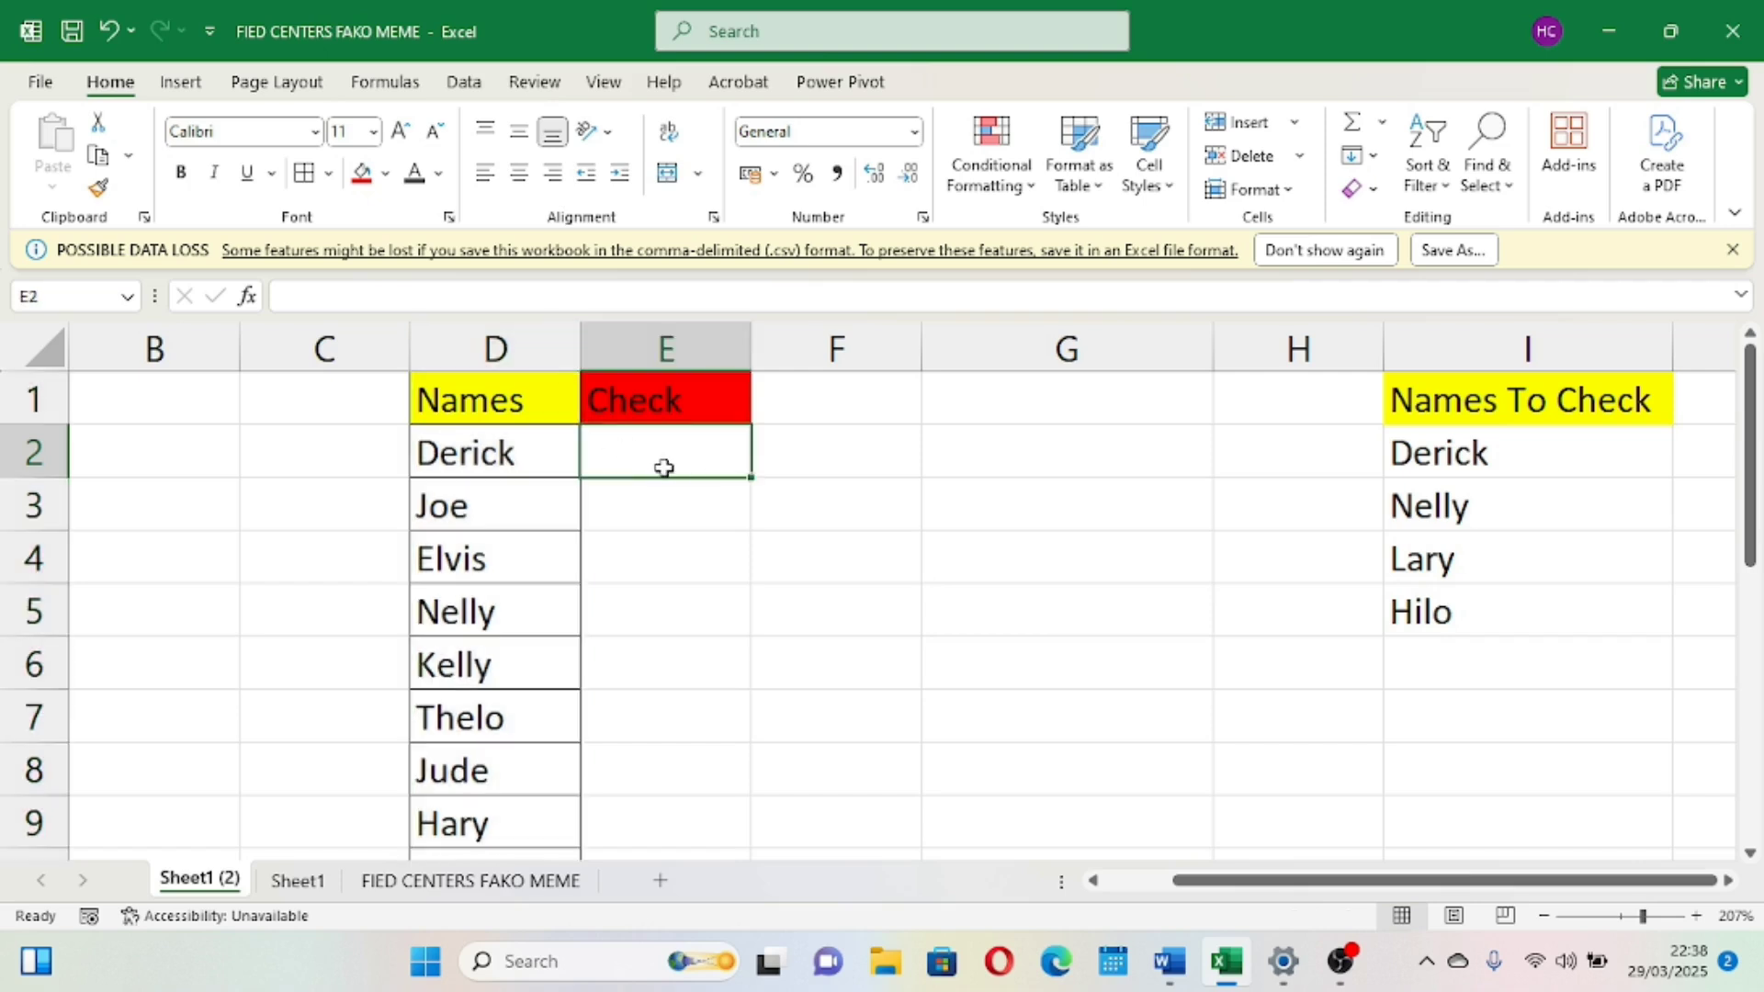
pyautogui.write('=')
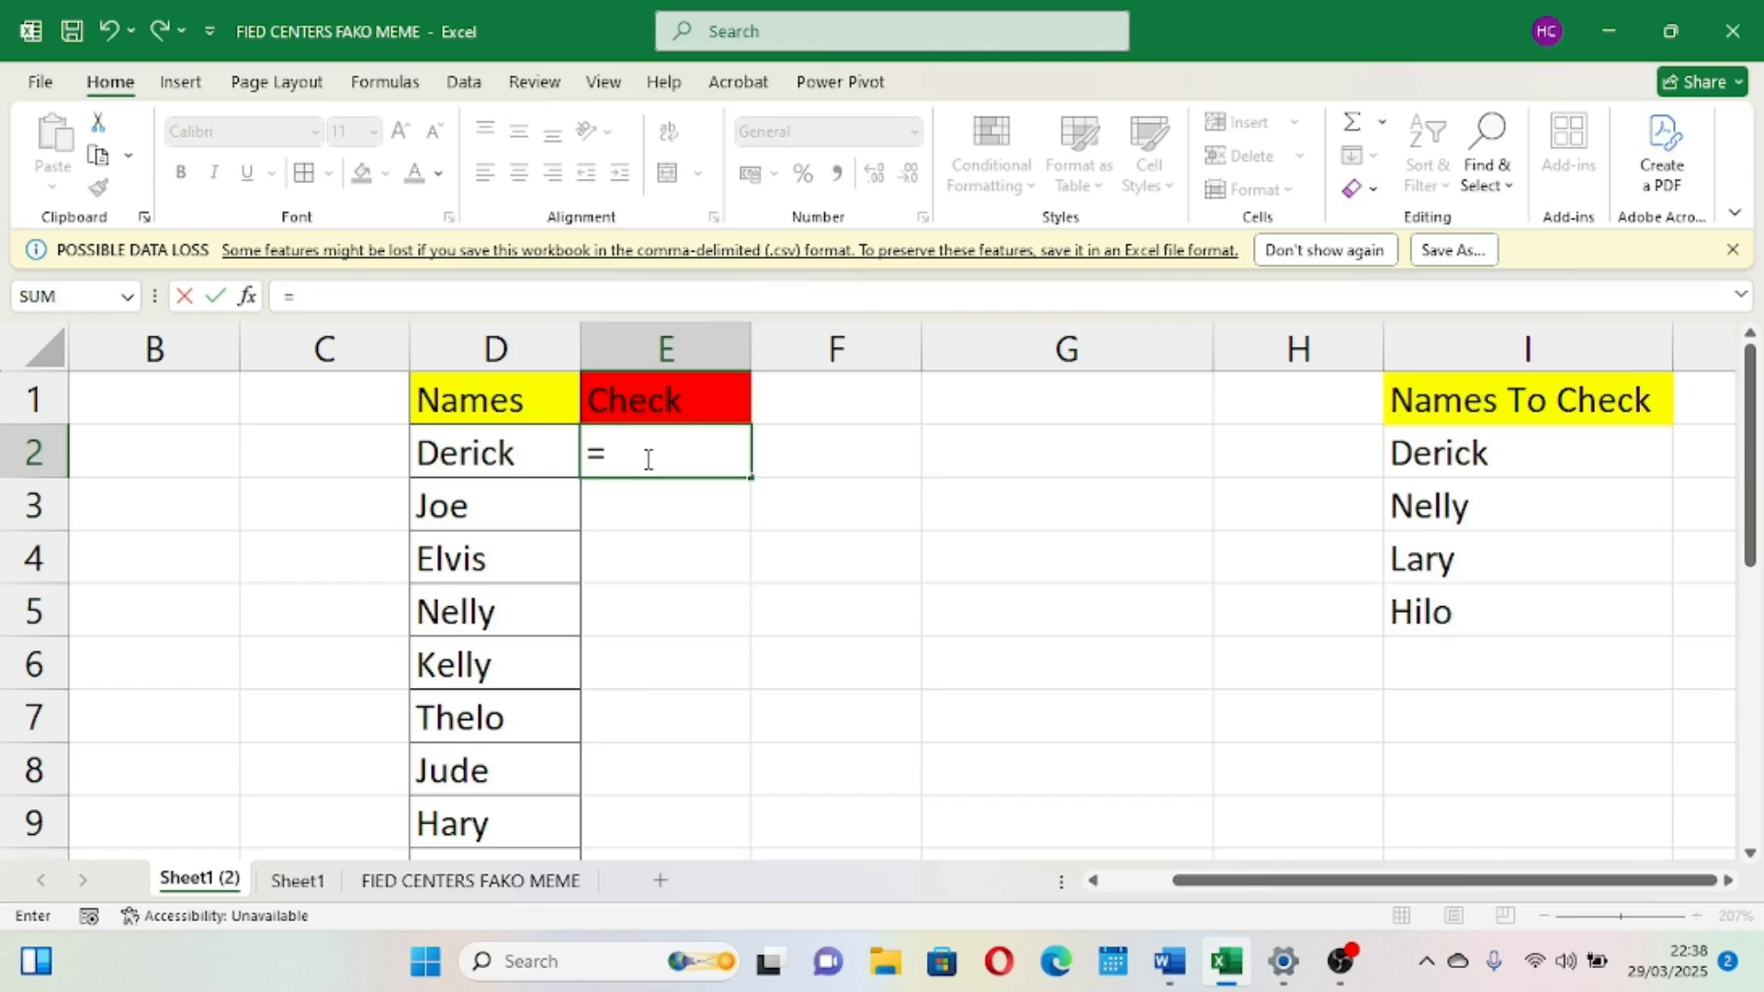
pyautogui.write('if')
pyautogui.press('Tab')
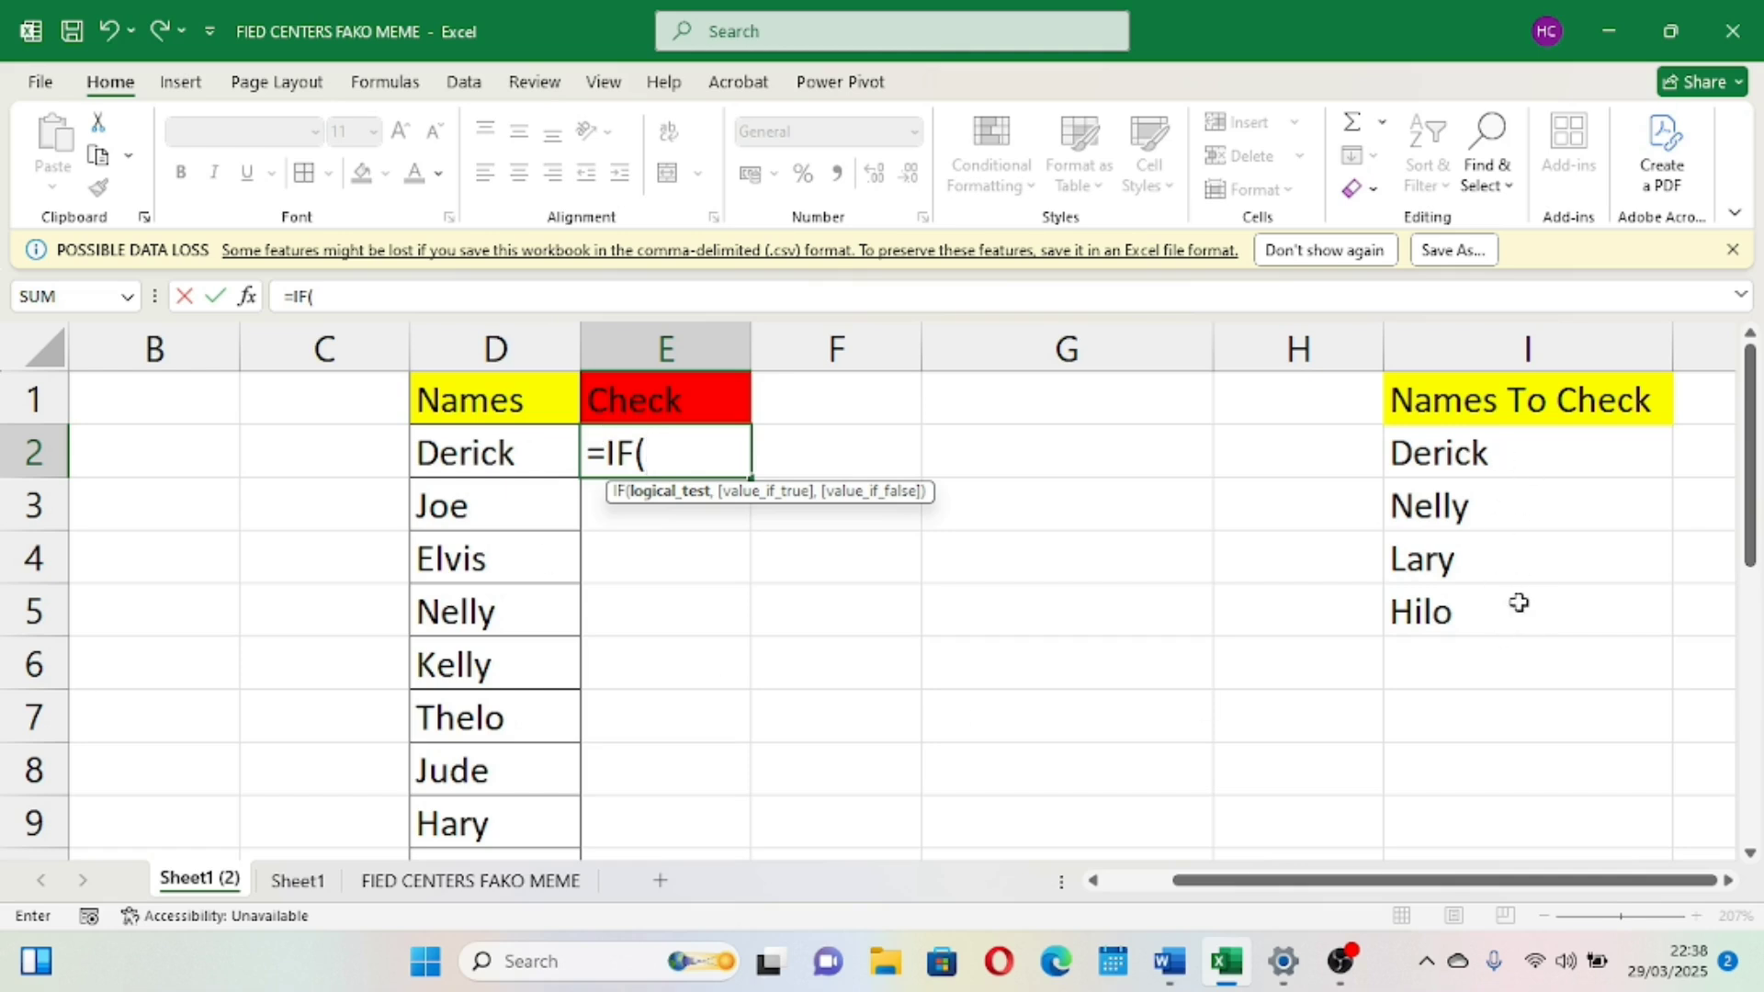
pyautogui.hscroll(4, 1519, 598)
pyautogui.hscroll(-2, 1520, 600)
pyautogui.hscroll(-3, 1519, 602)
pyautogui.scroll(-4, 509, 650)
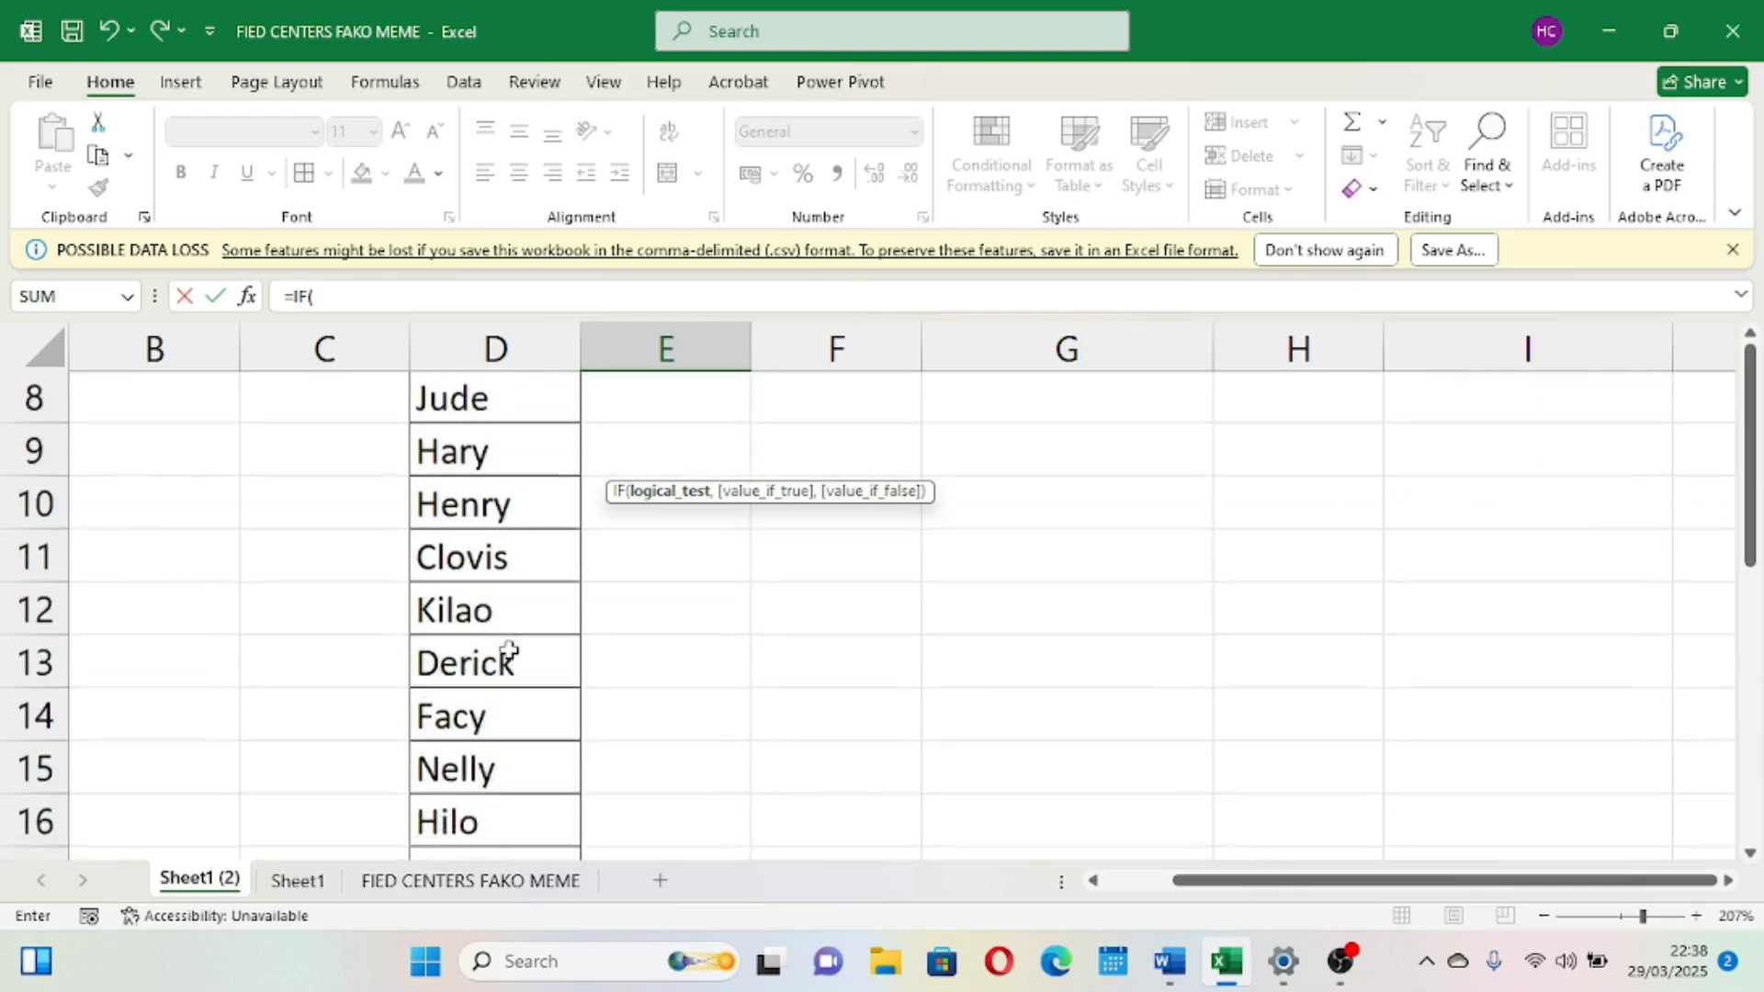
pyautogui.scroll(4, 509, 652)
pyautogui.scroll(1, 472, 621)
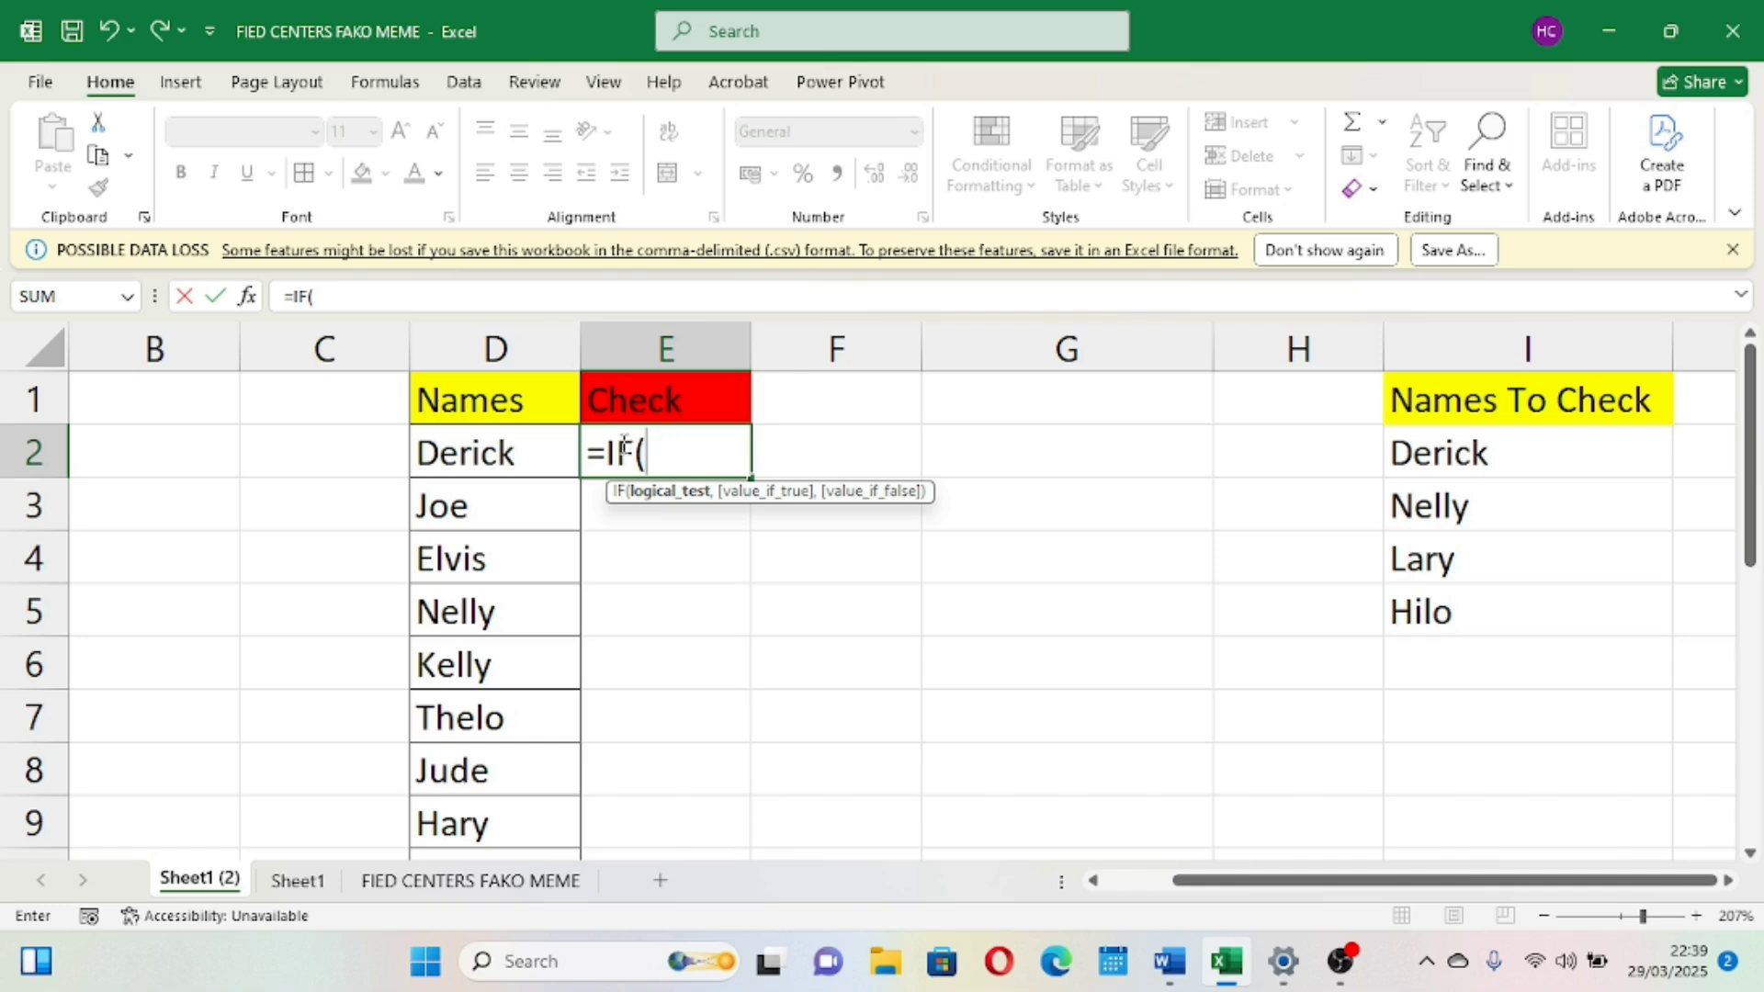
pyautogui.click(452, 448)
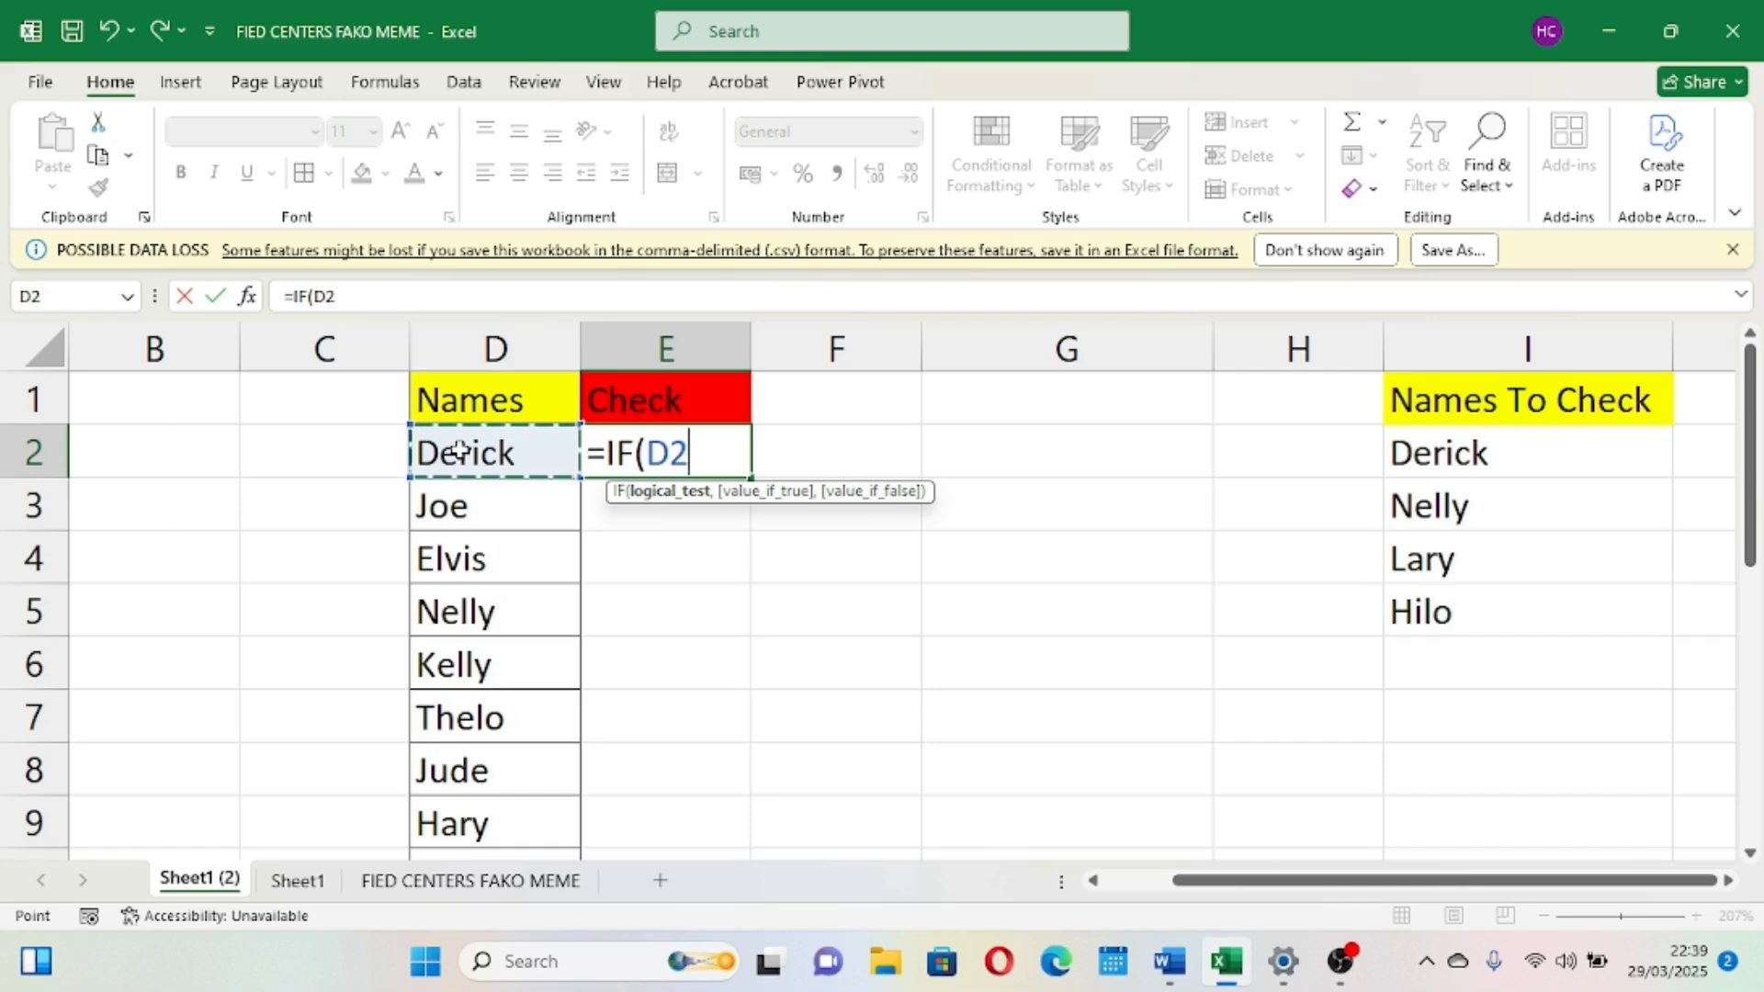
pyautogui.write('=')
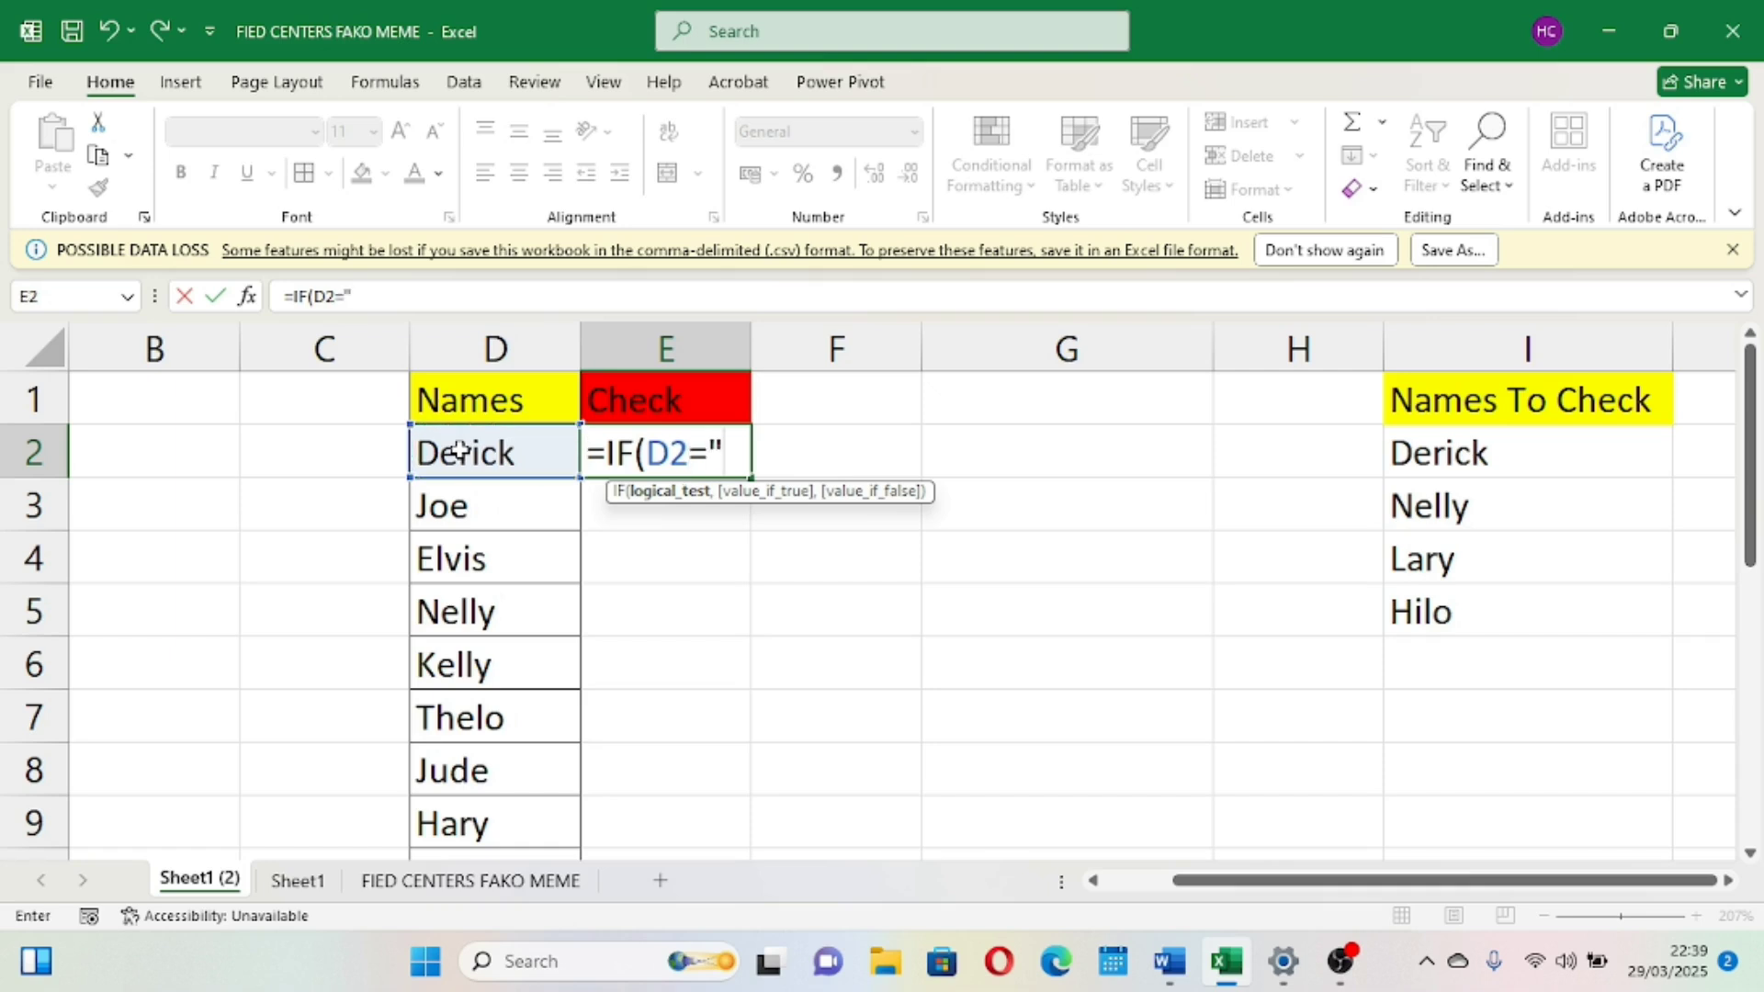
pyautogui.write('"Derick')
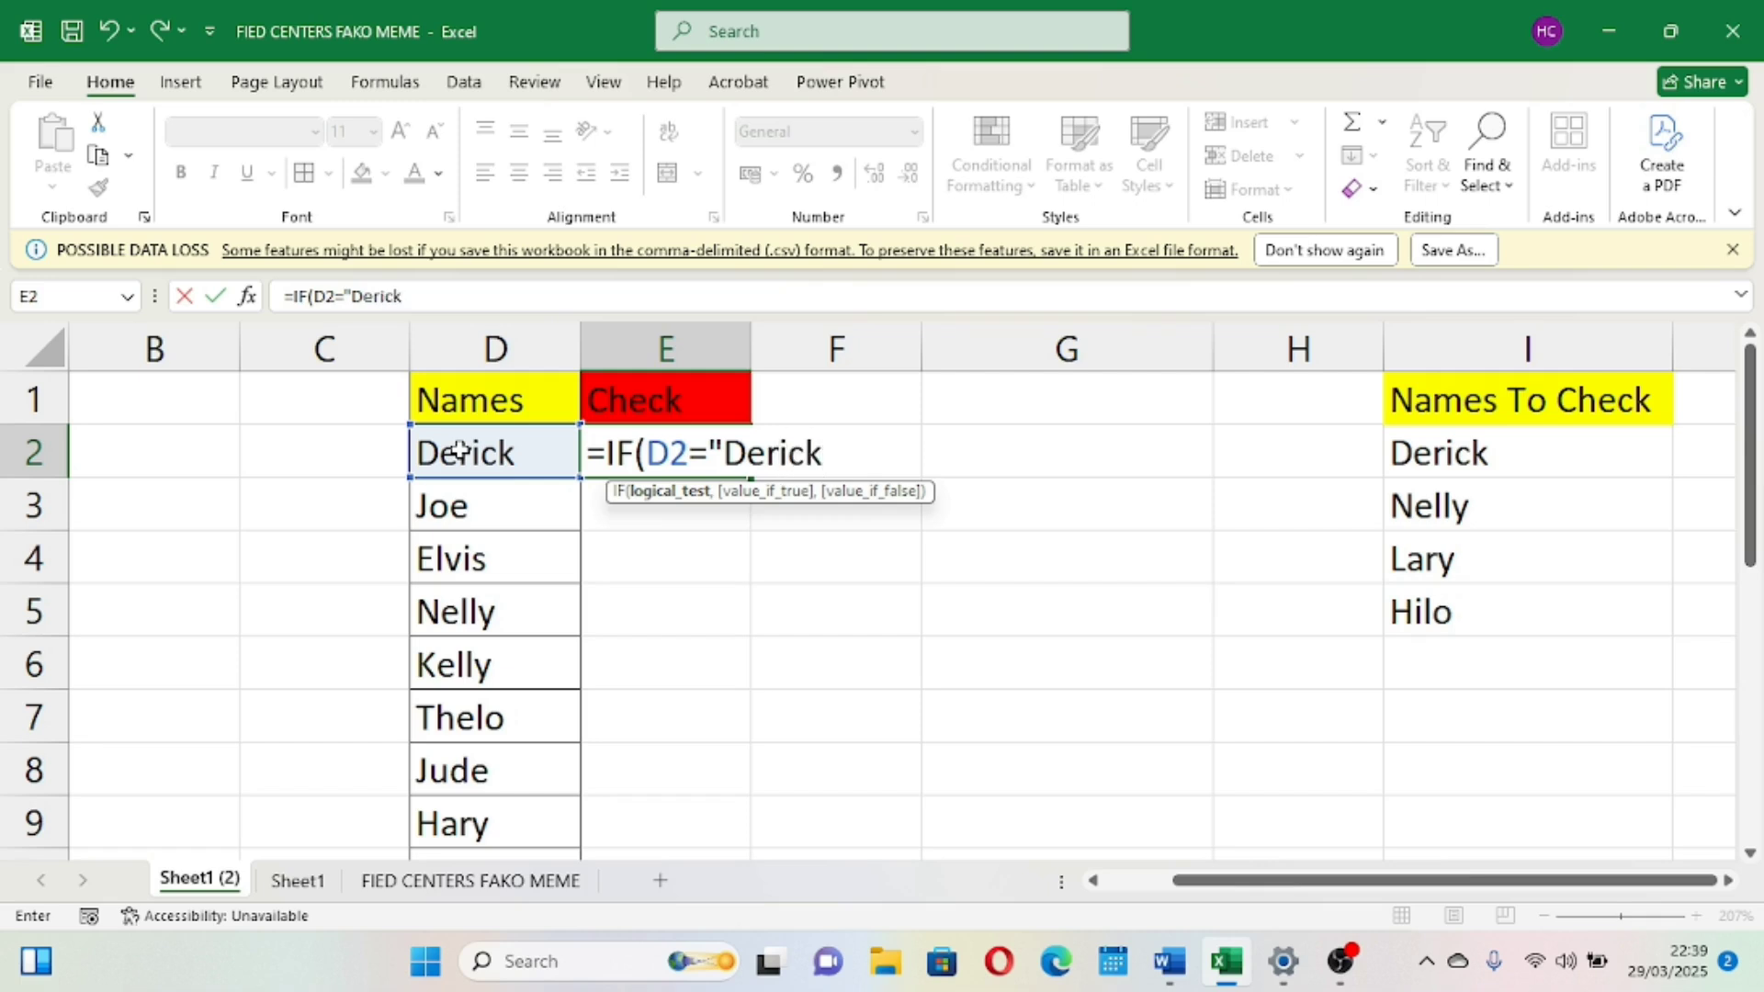
pyautogui.write('",')
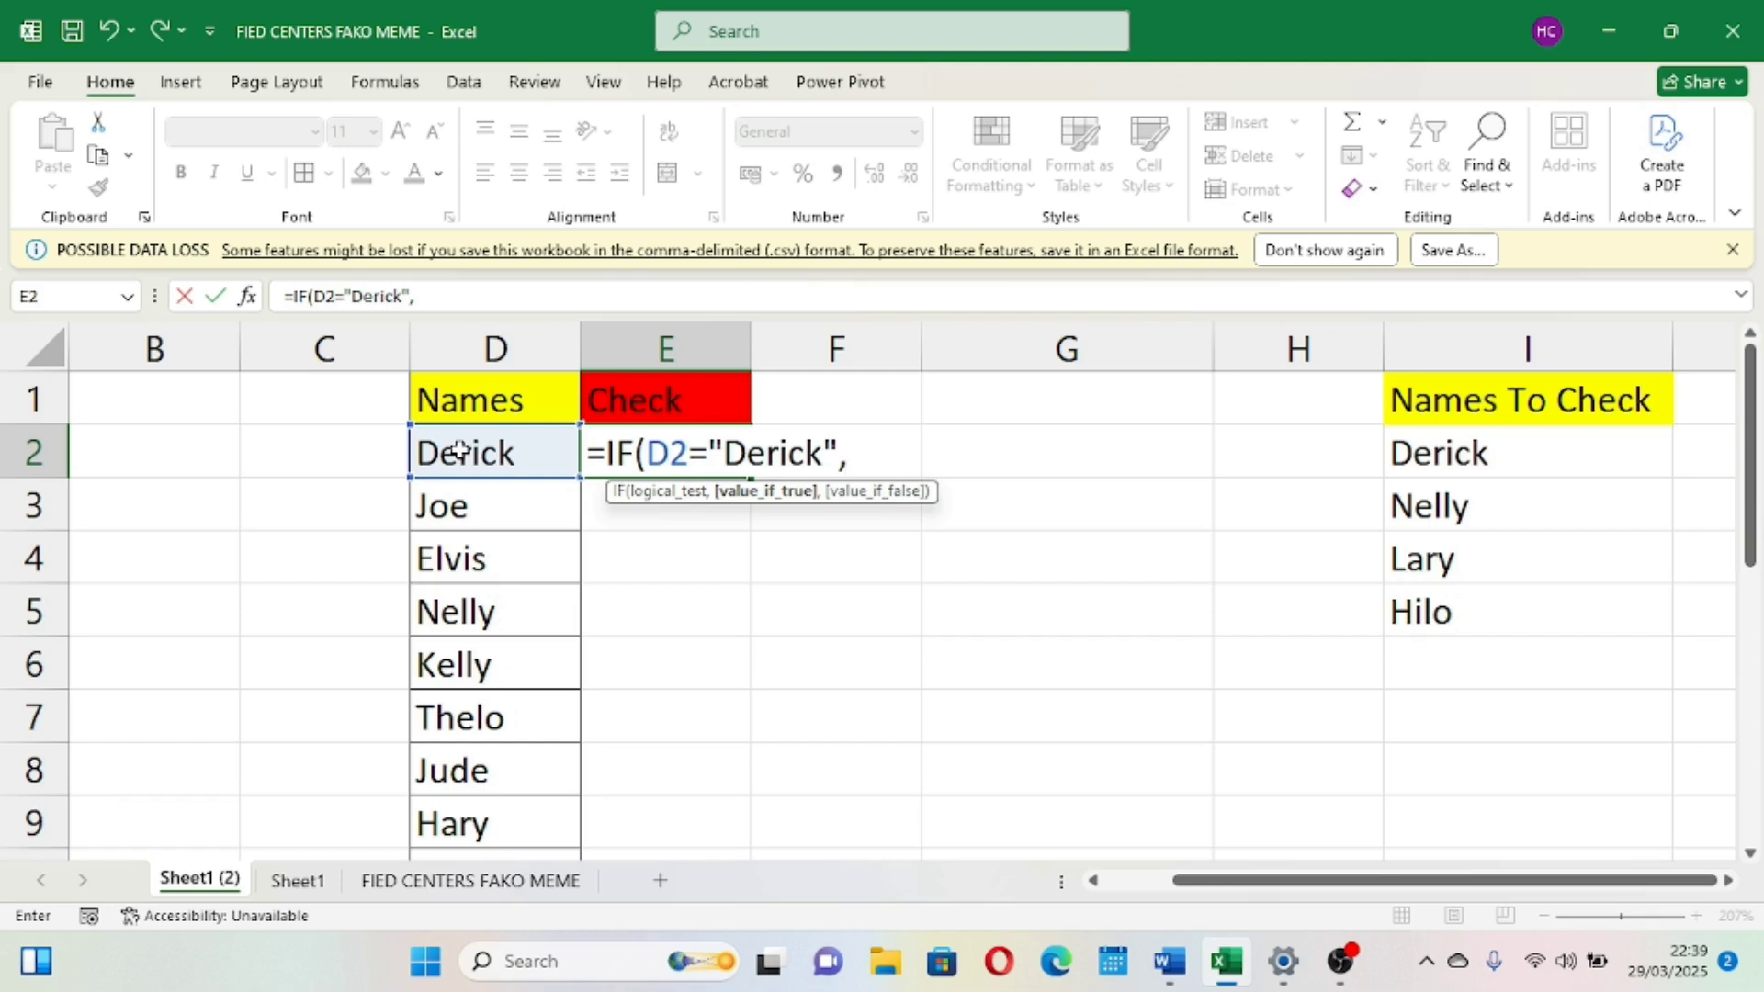
pyautogui.write('"Fiund')
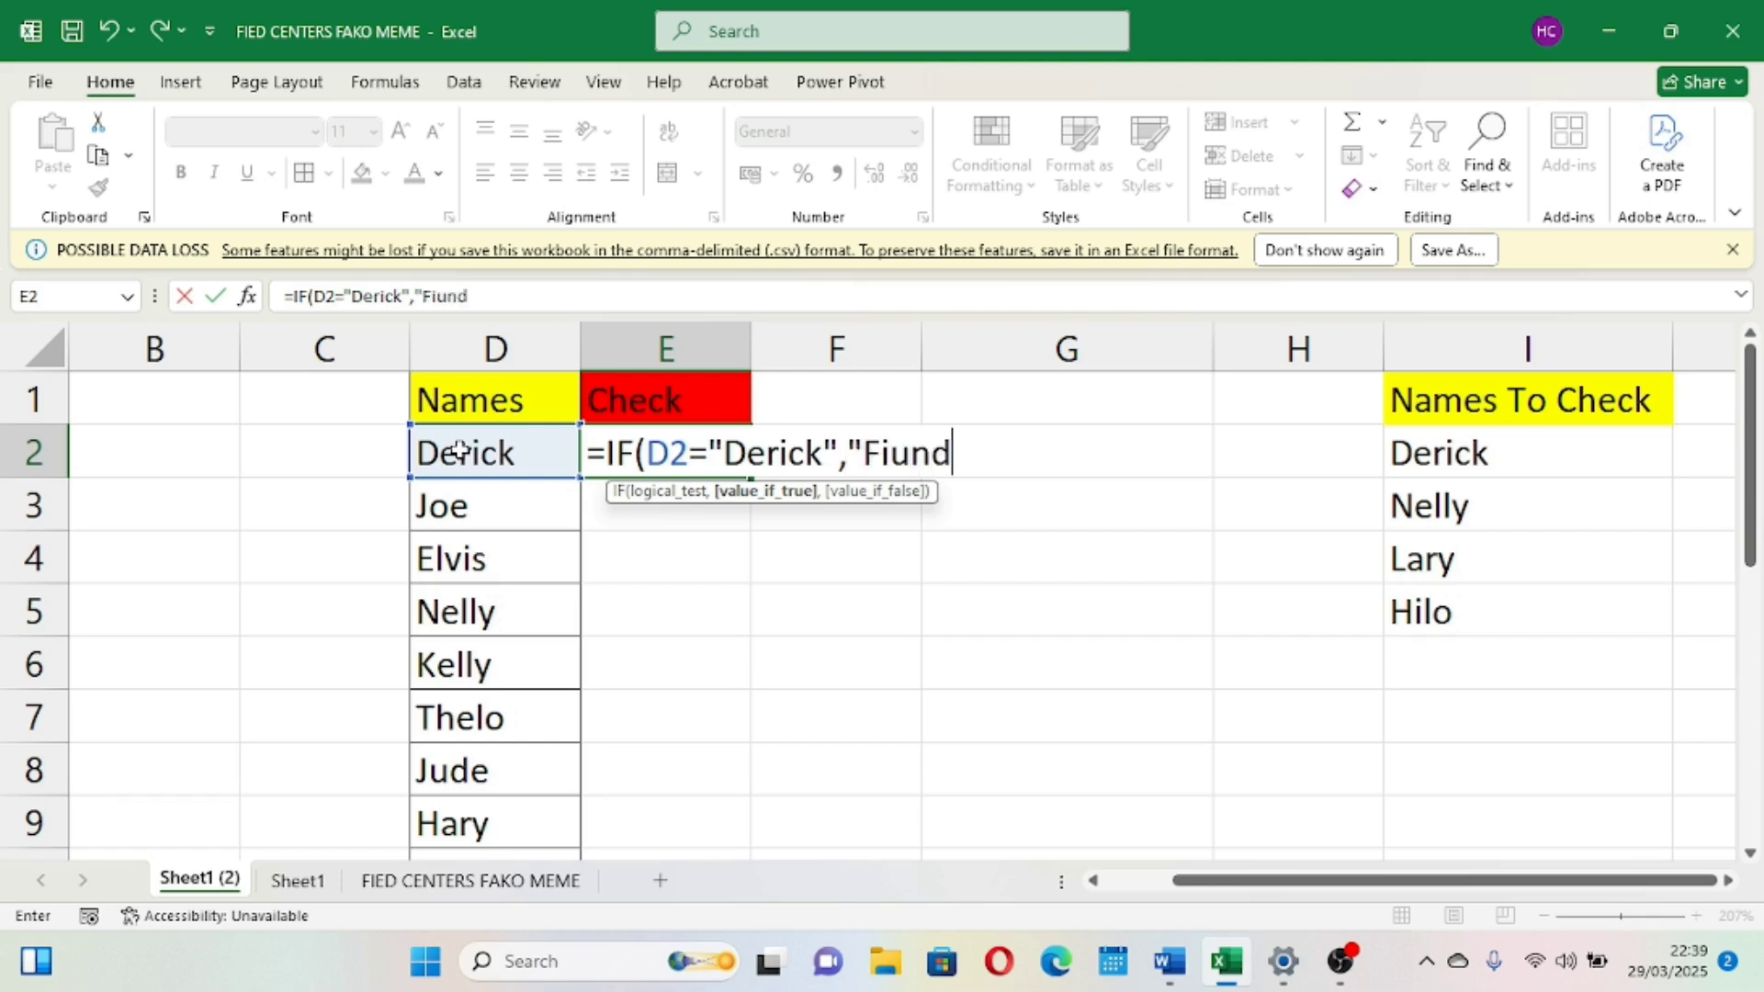
pyautogui.press('BackSpace')
pyautogui.press('BackSpace')
pyautogui.press('BackSpace')
pyautogui.press('BackSpace')
pyautogui.write('ound"')
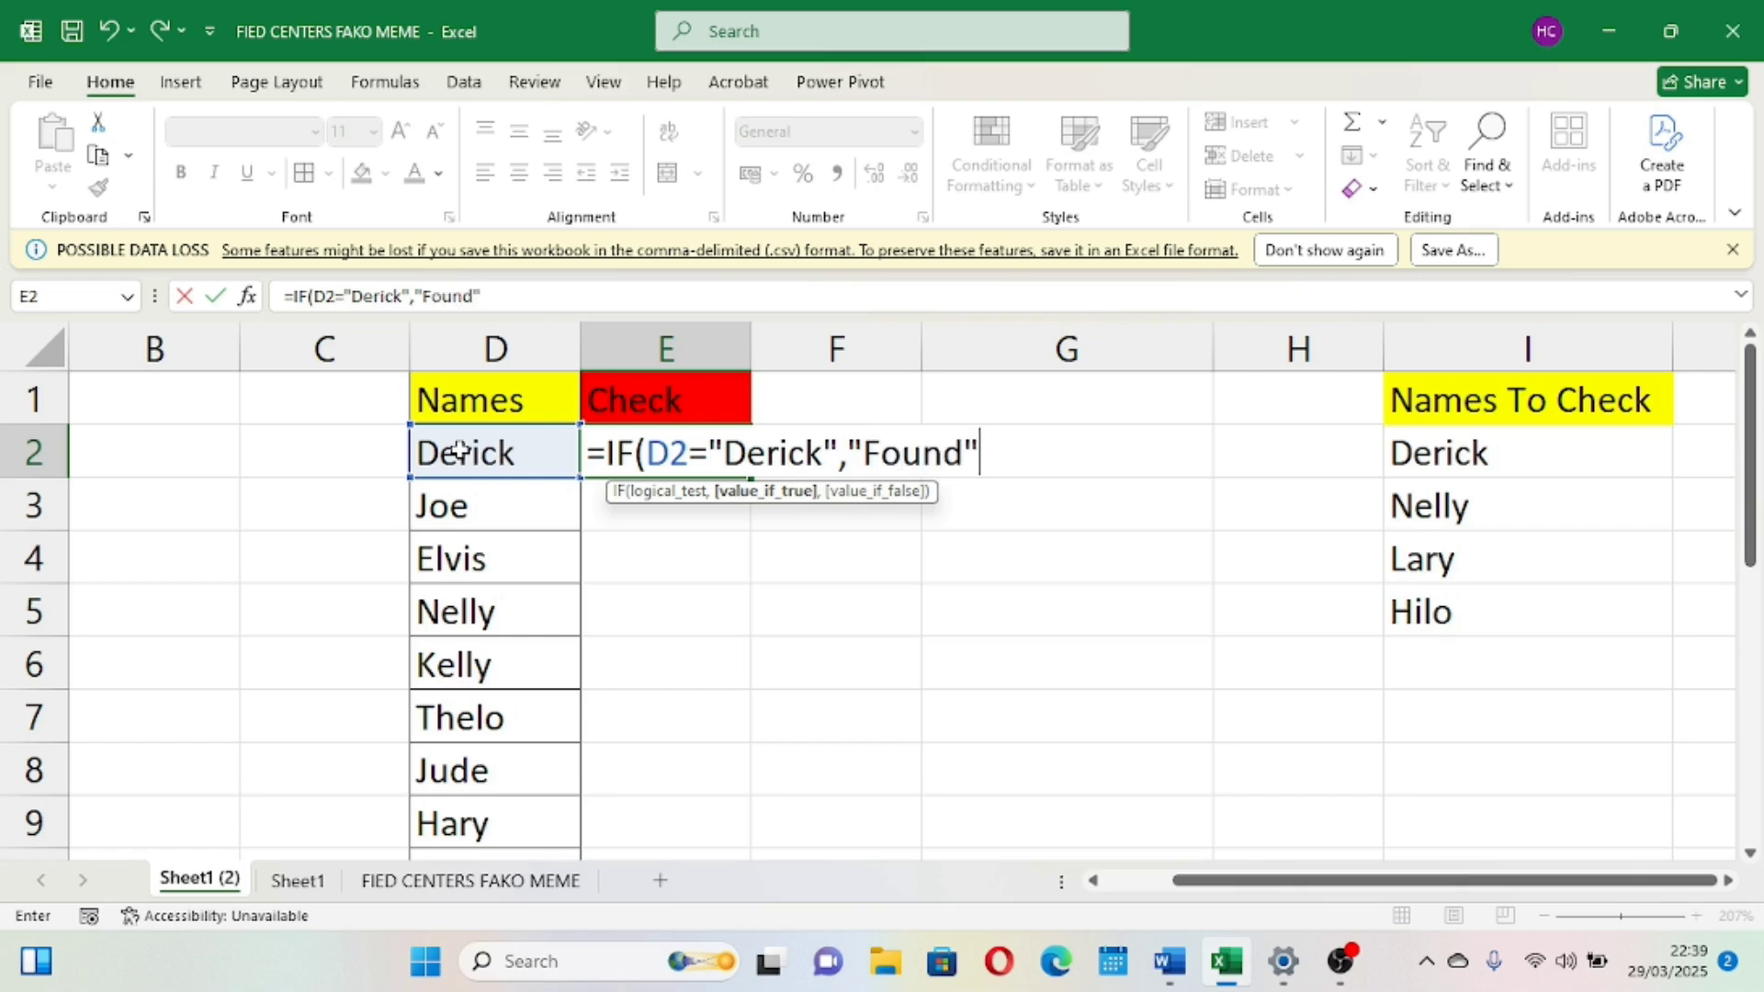
pyautogui.write(',')
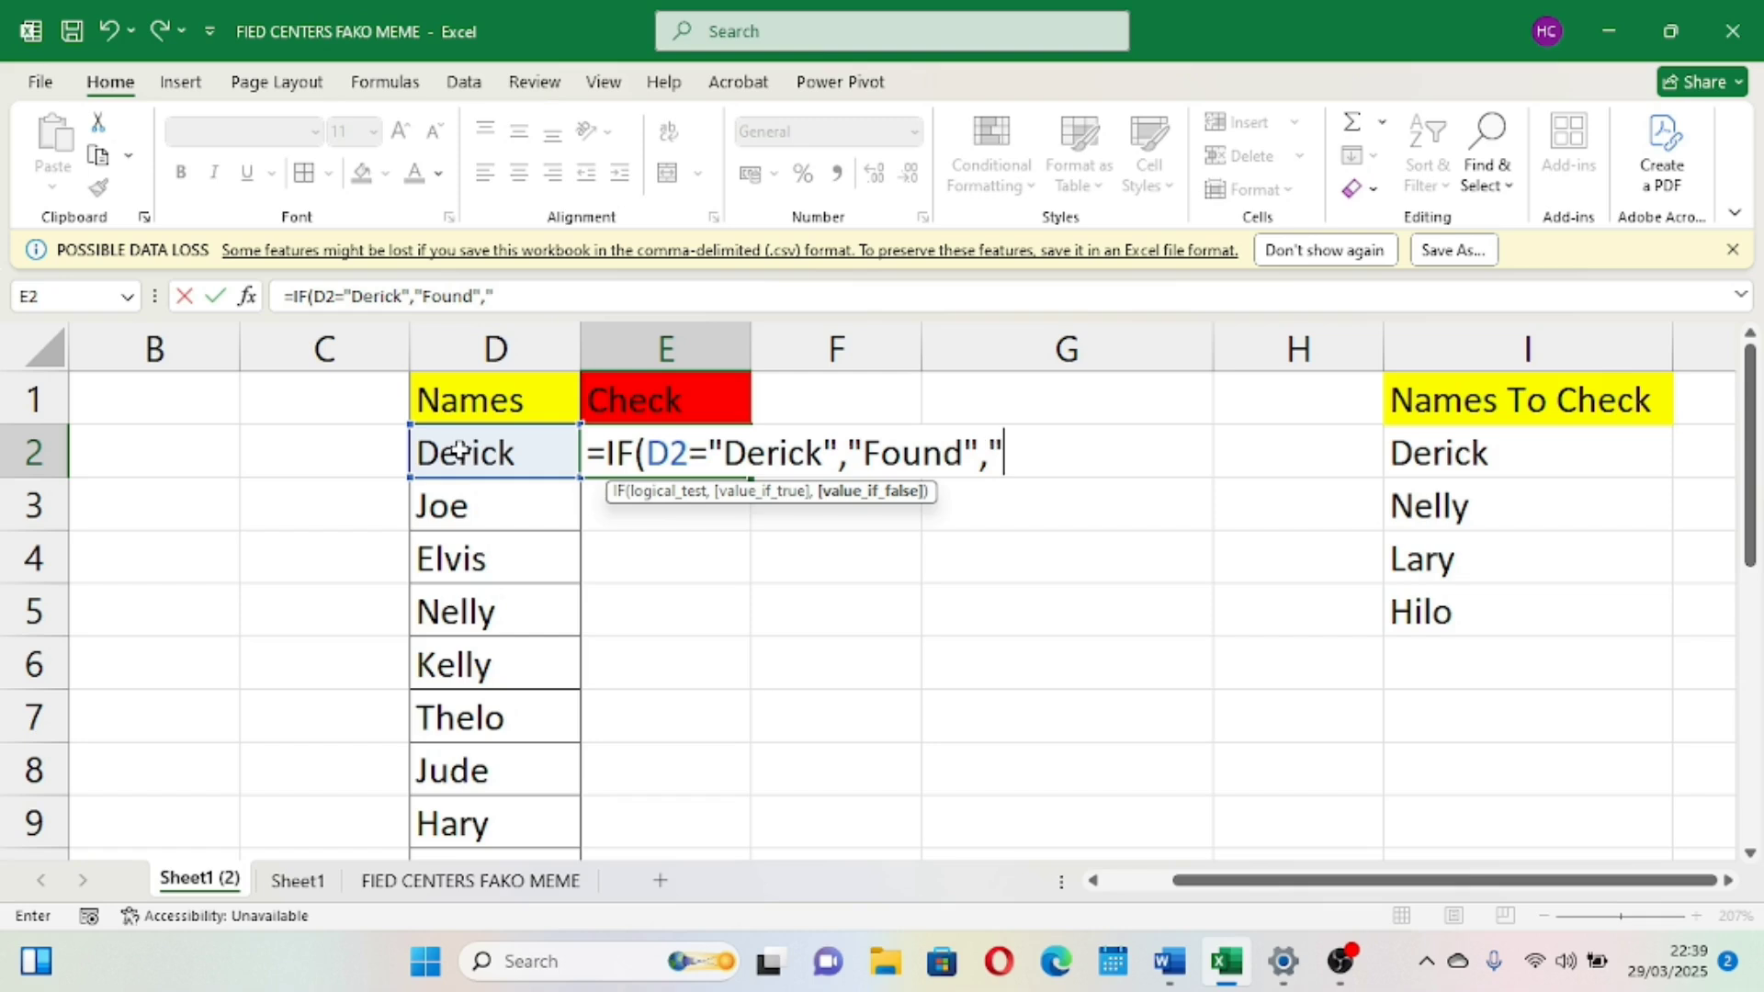
pyautogui.write('"Not f')
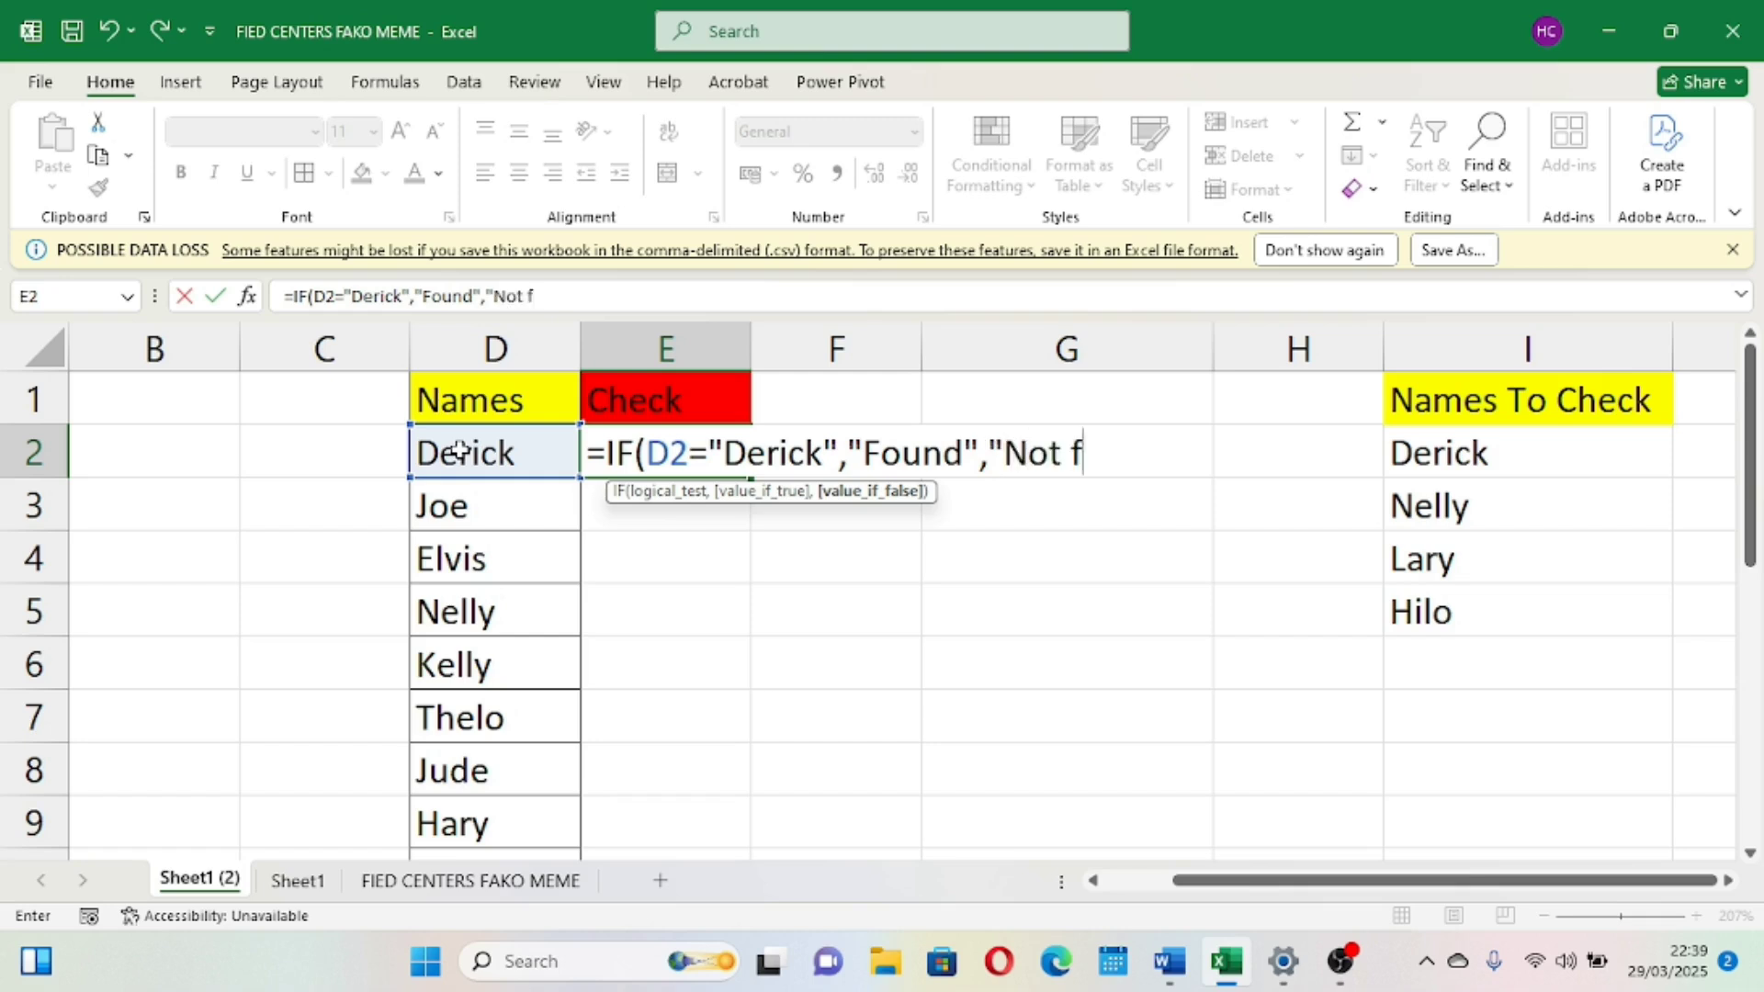
pyautogui.write('ound')
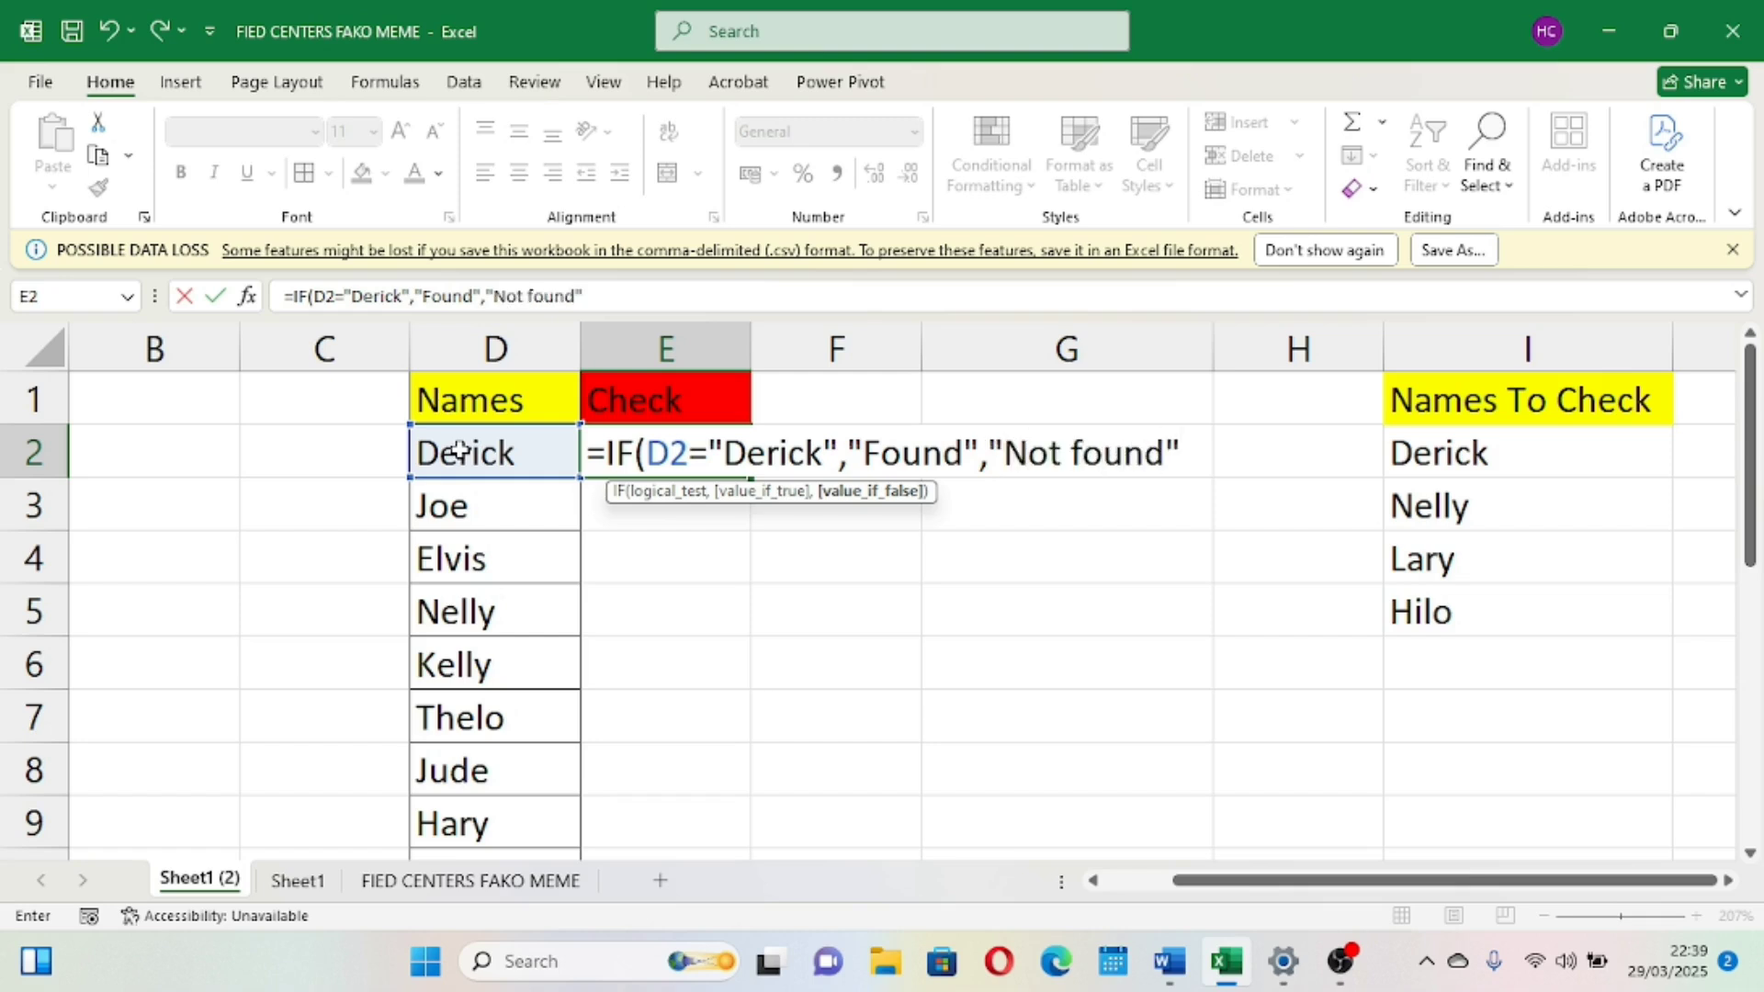
pyautogui.write('")')
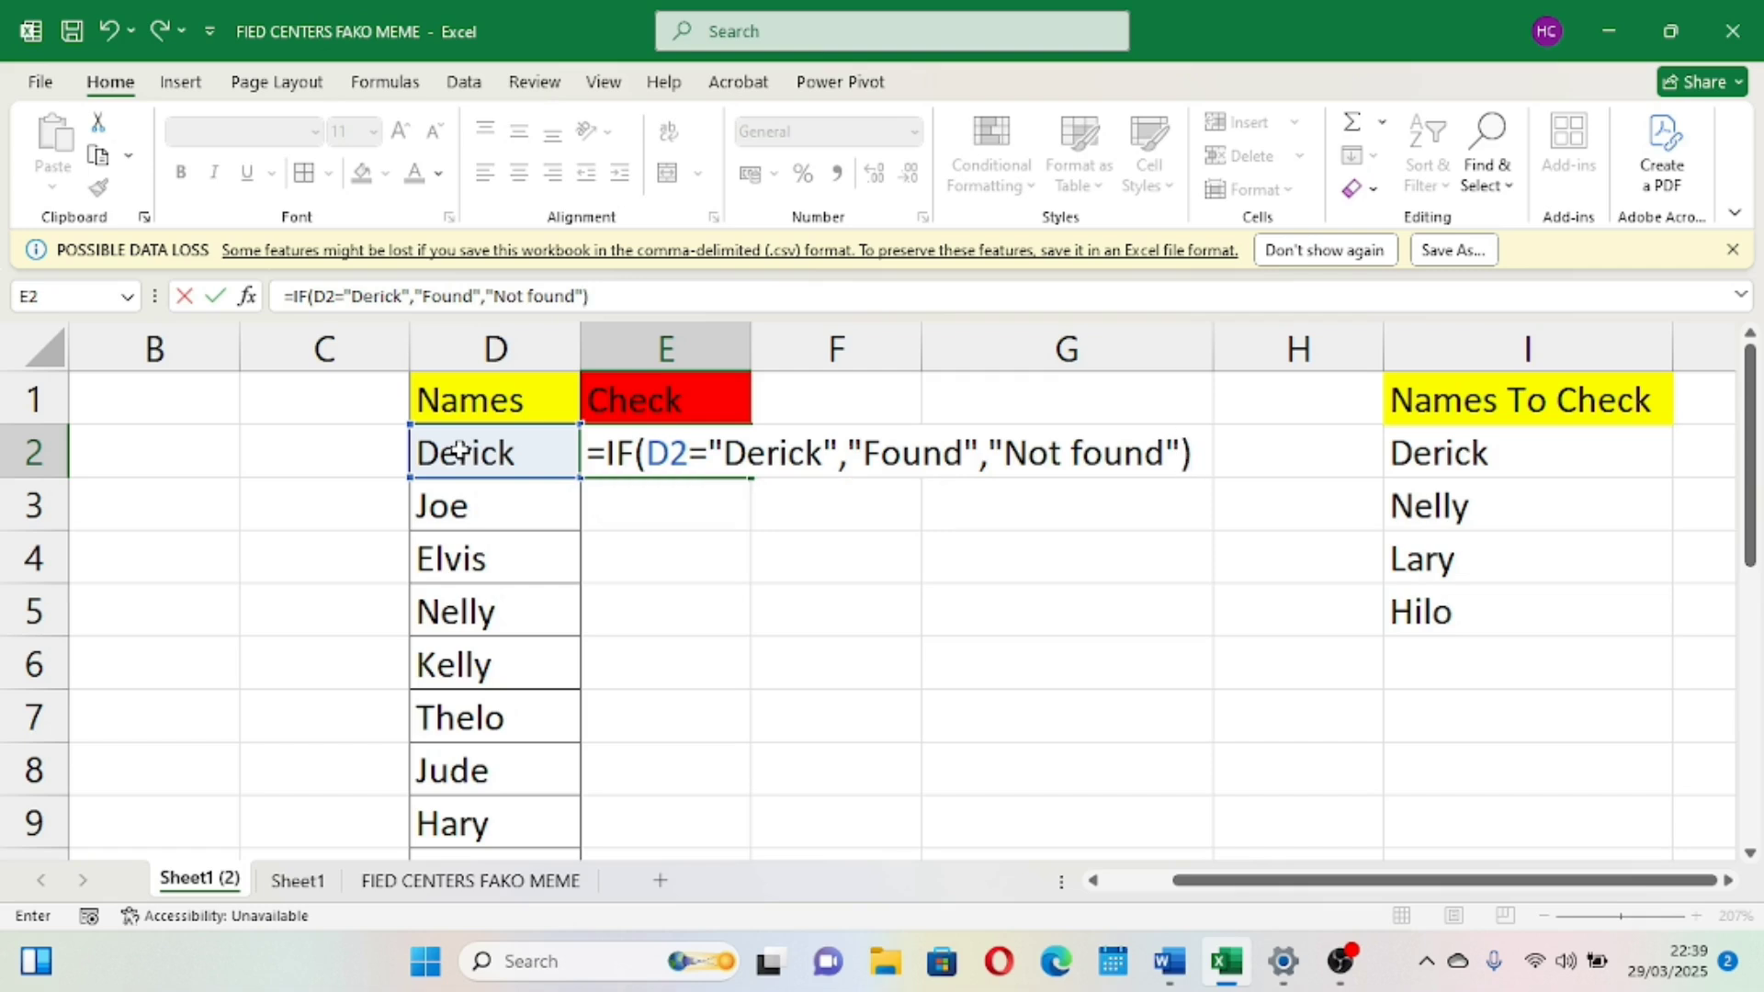
pyautogui.press('Tab')
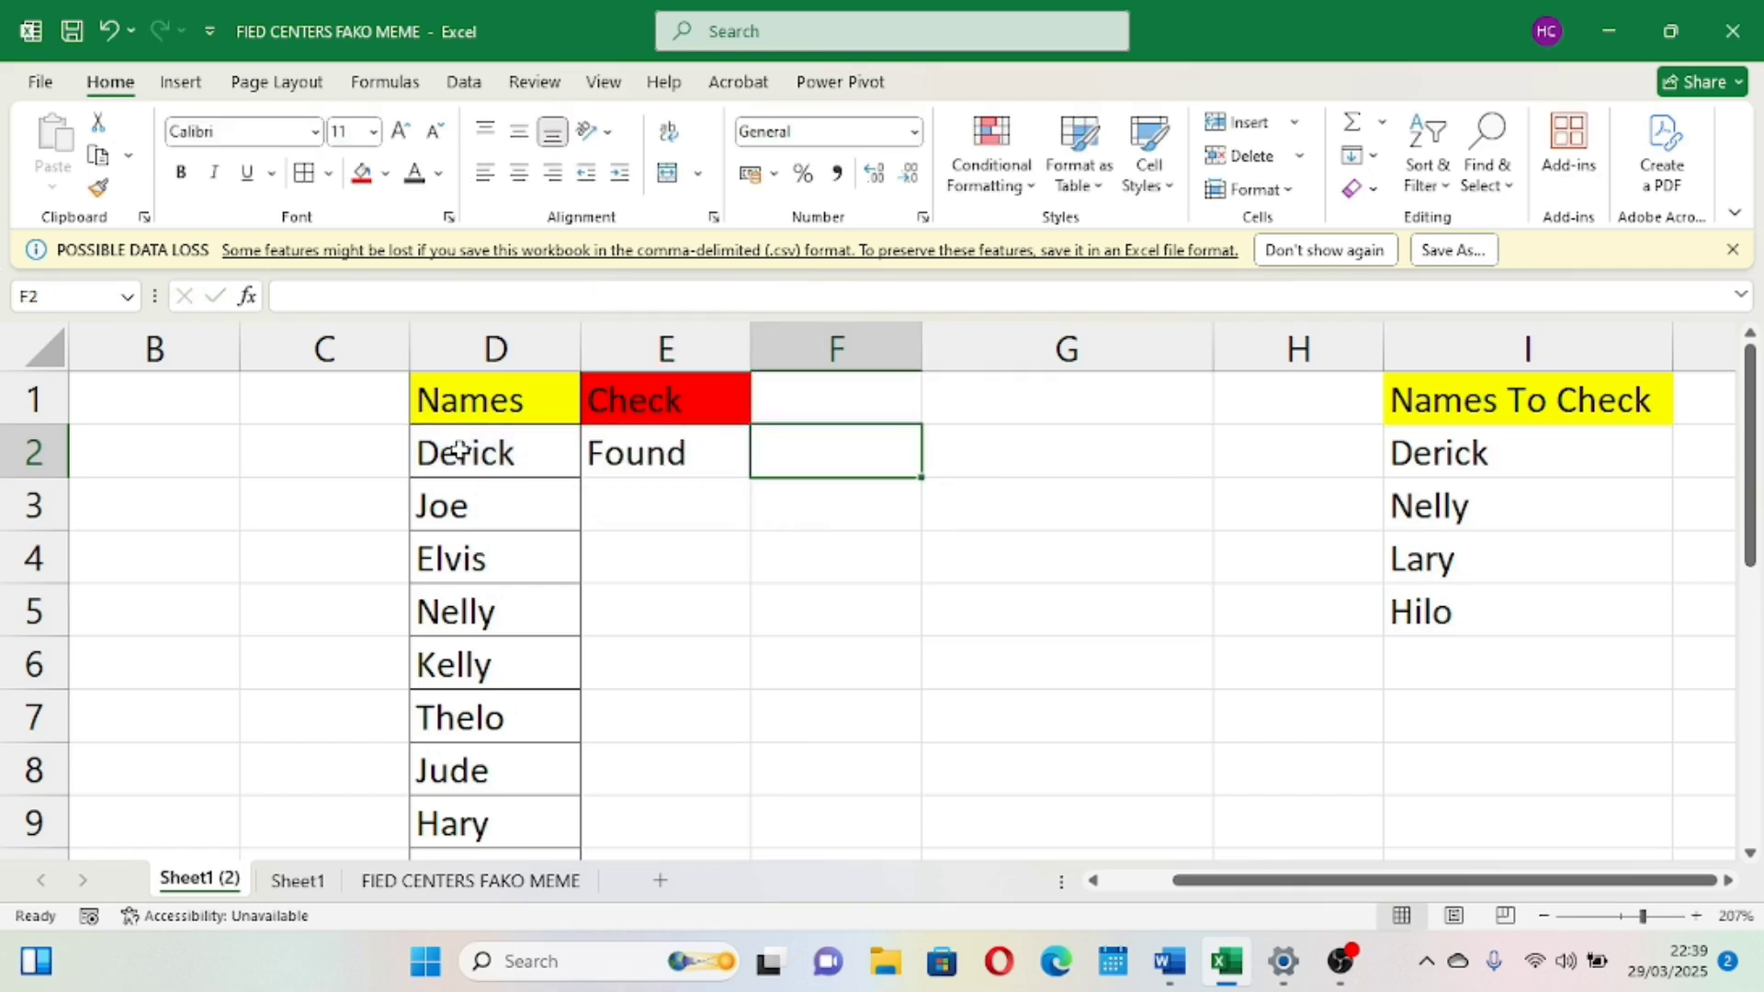
# Copy the E2 formula down column E for all names through row 19
pyautogui.click(689, 443)
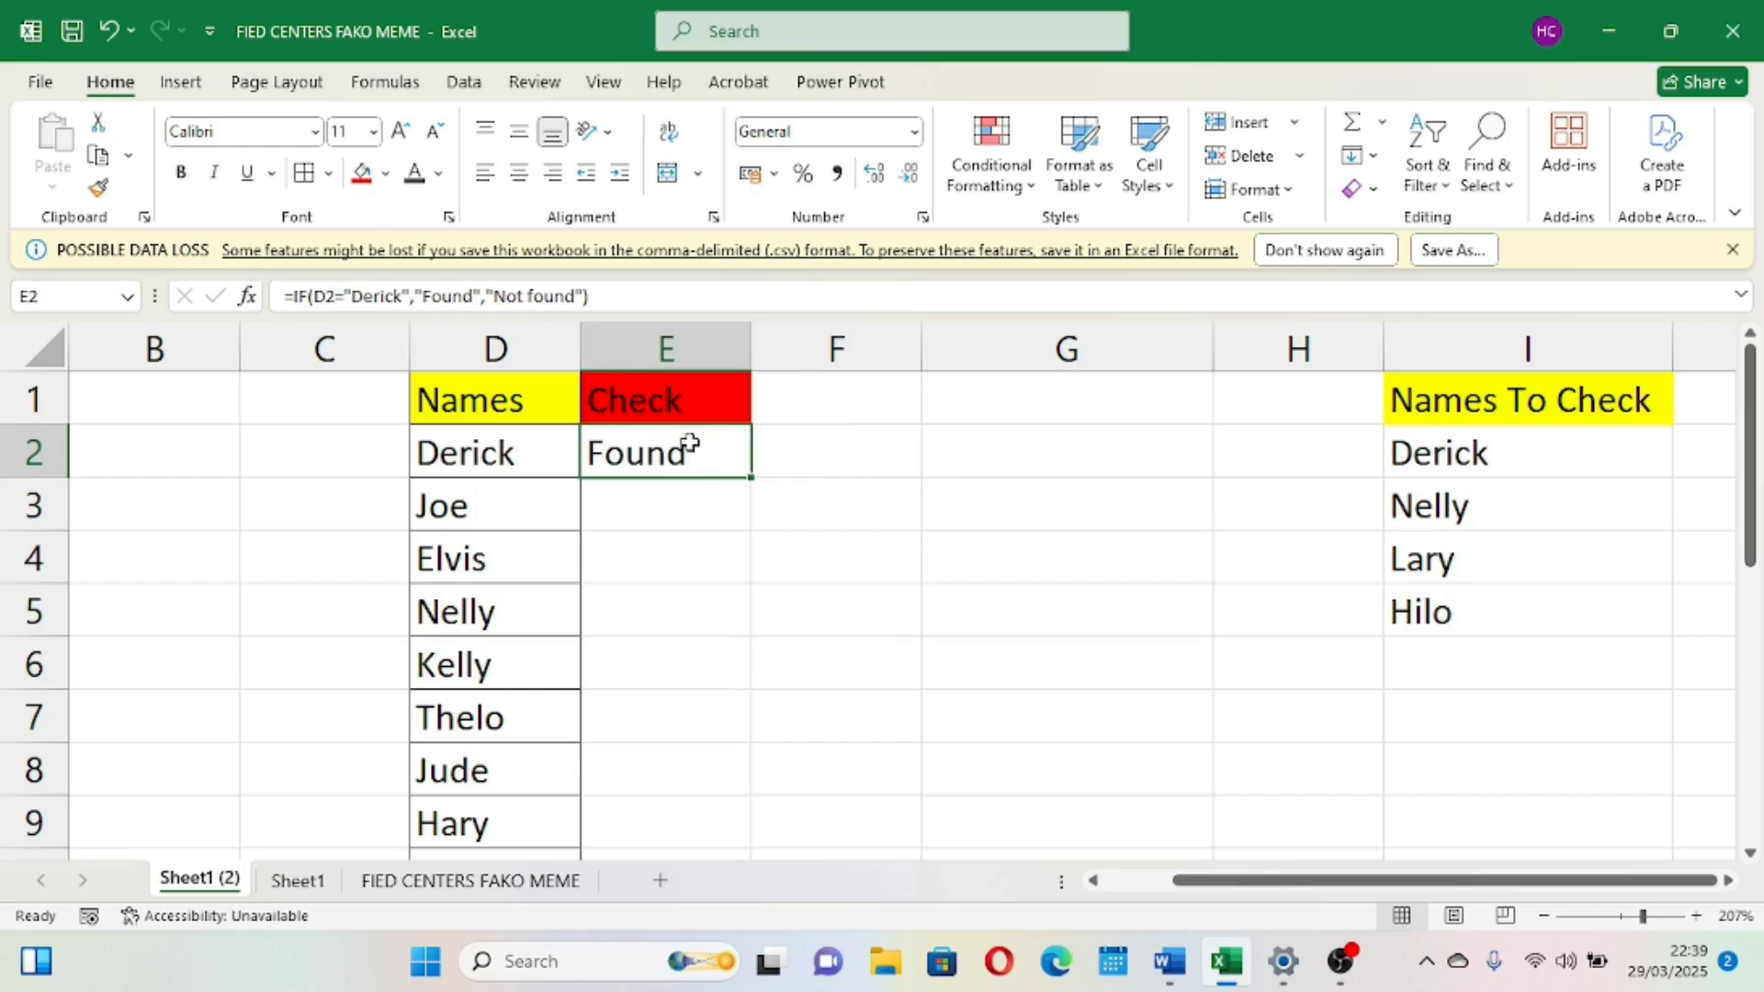
pyautogui.doubleClick(751, 477)
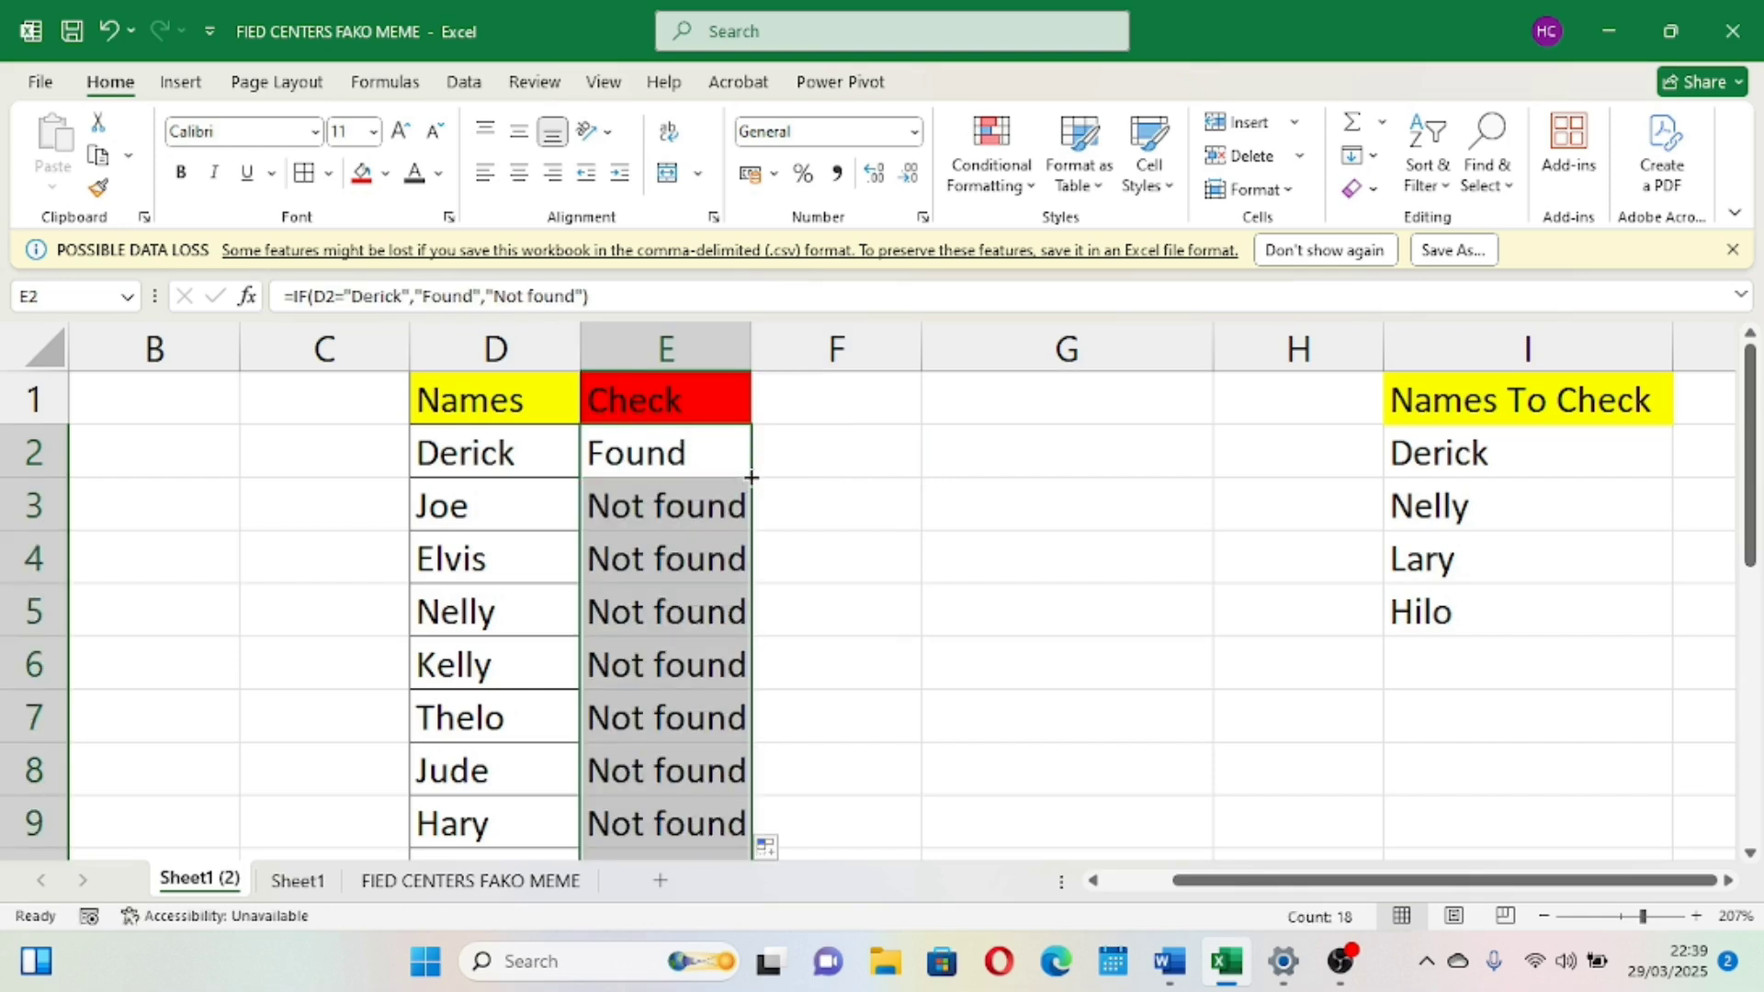
pyautogui.scroll(-4, 693, 601)
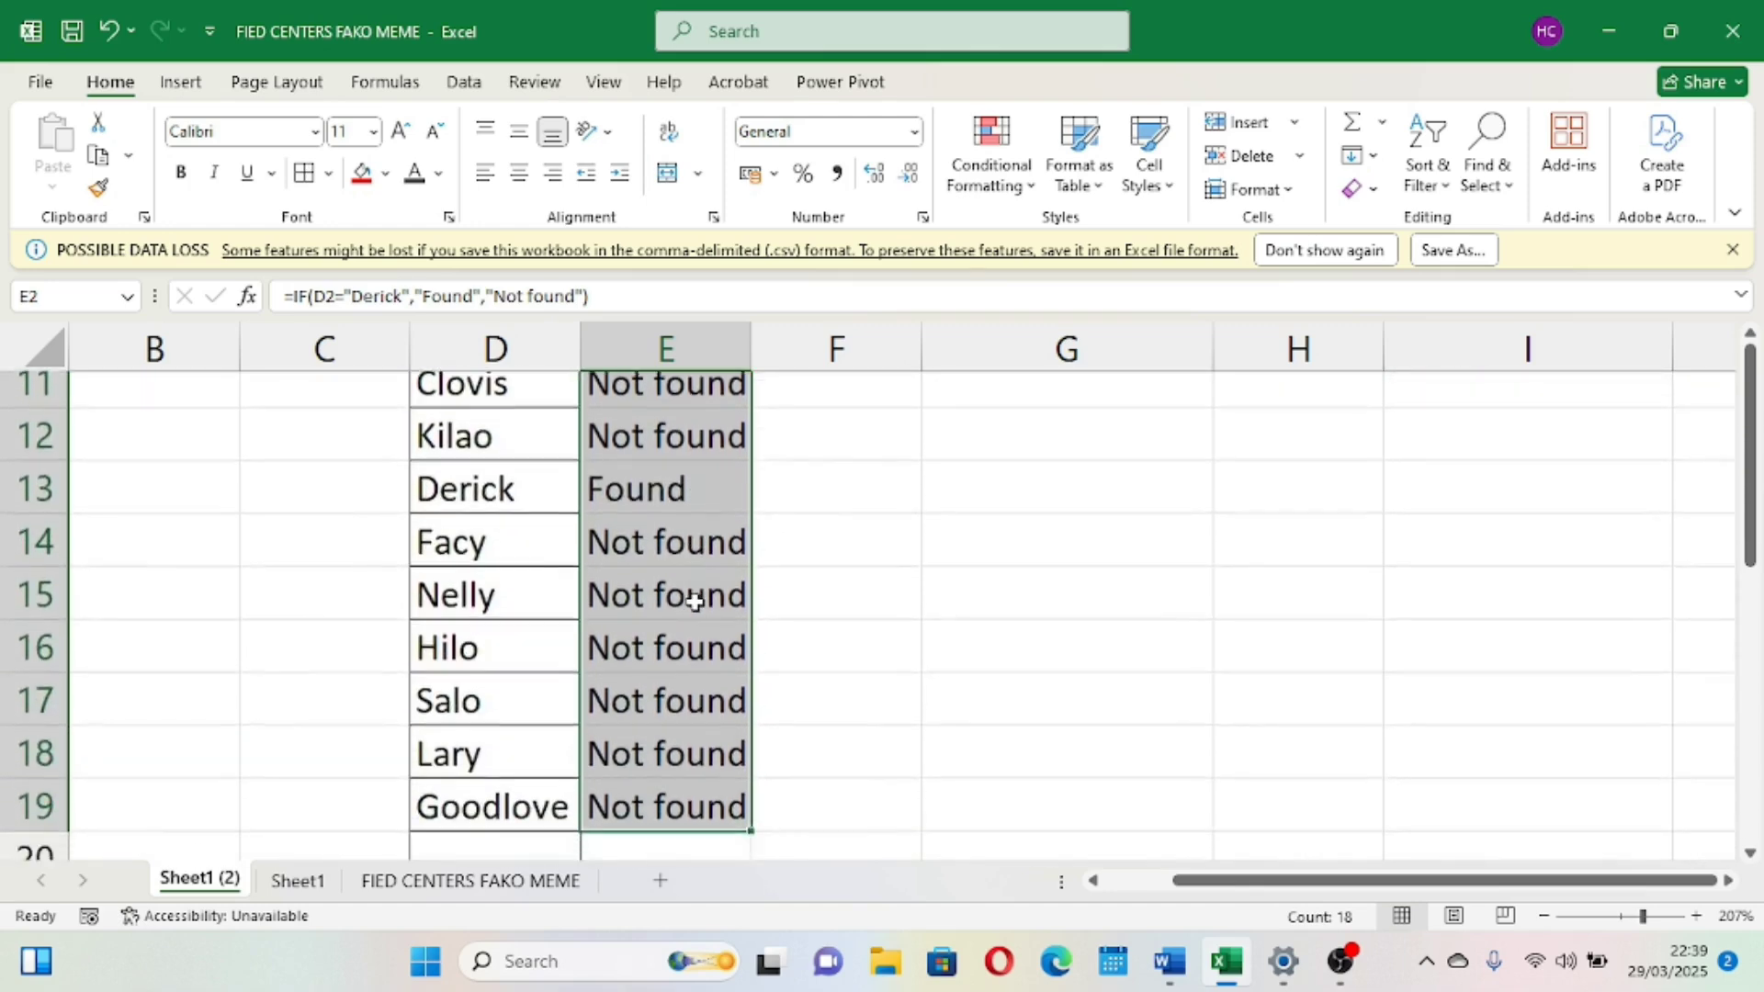
# Highlight the Found results in E13 and E2 with the red fill colour
pyautogui.click(487, 507)
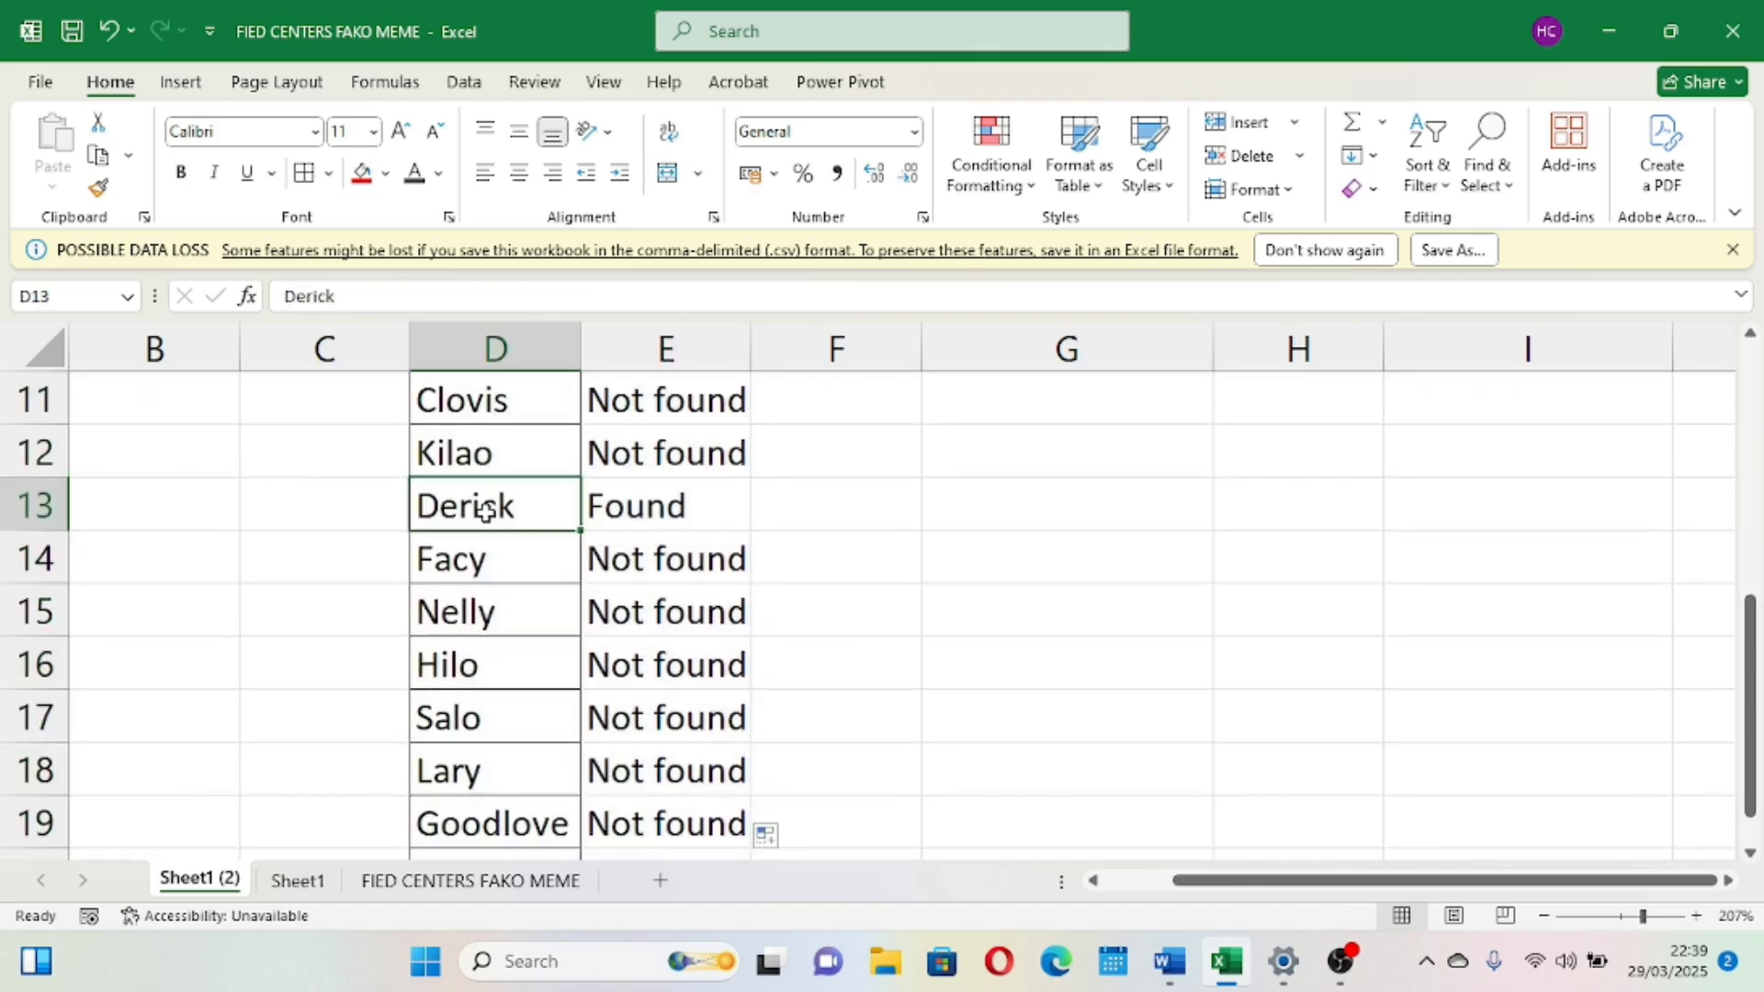
pyautogui.click(620, 507)
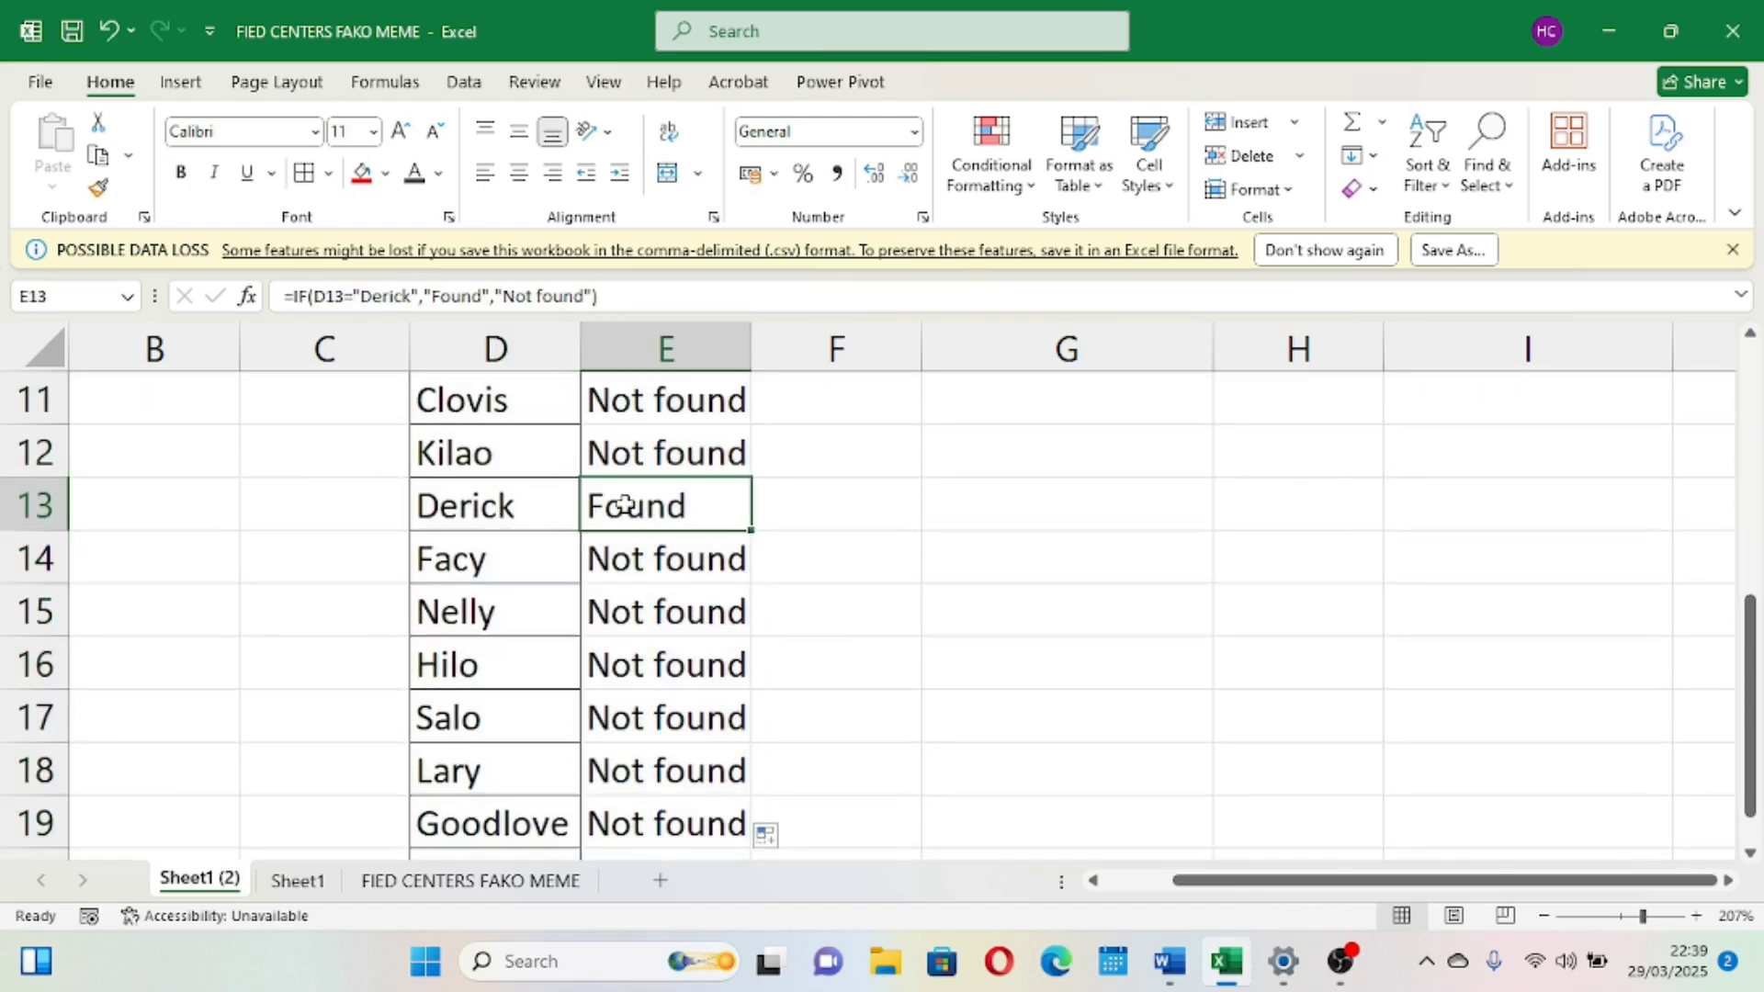
pyautogui.click(359, 184)
pyautogui.scroll(-2, 601, 617)
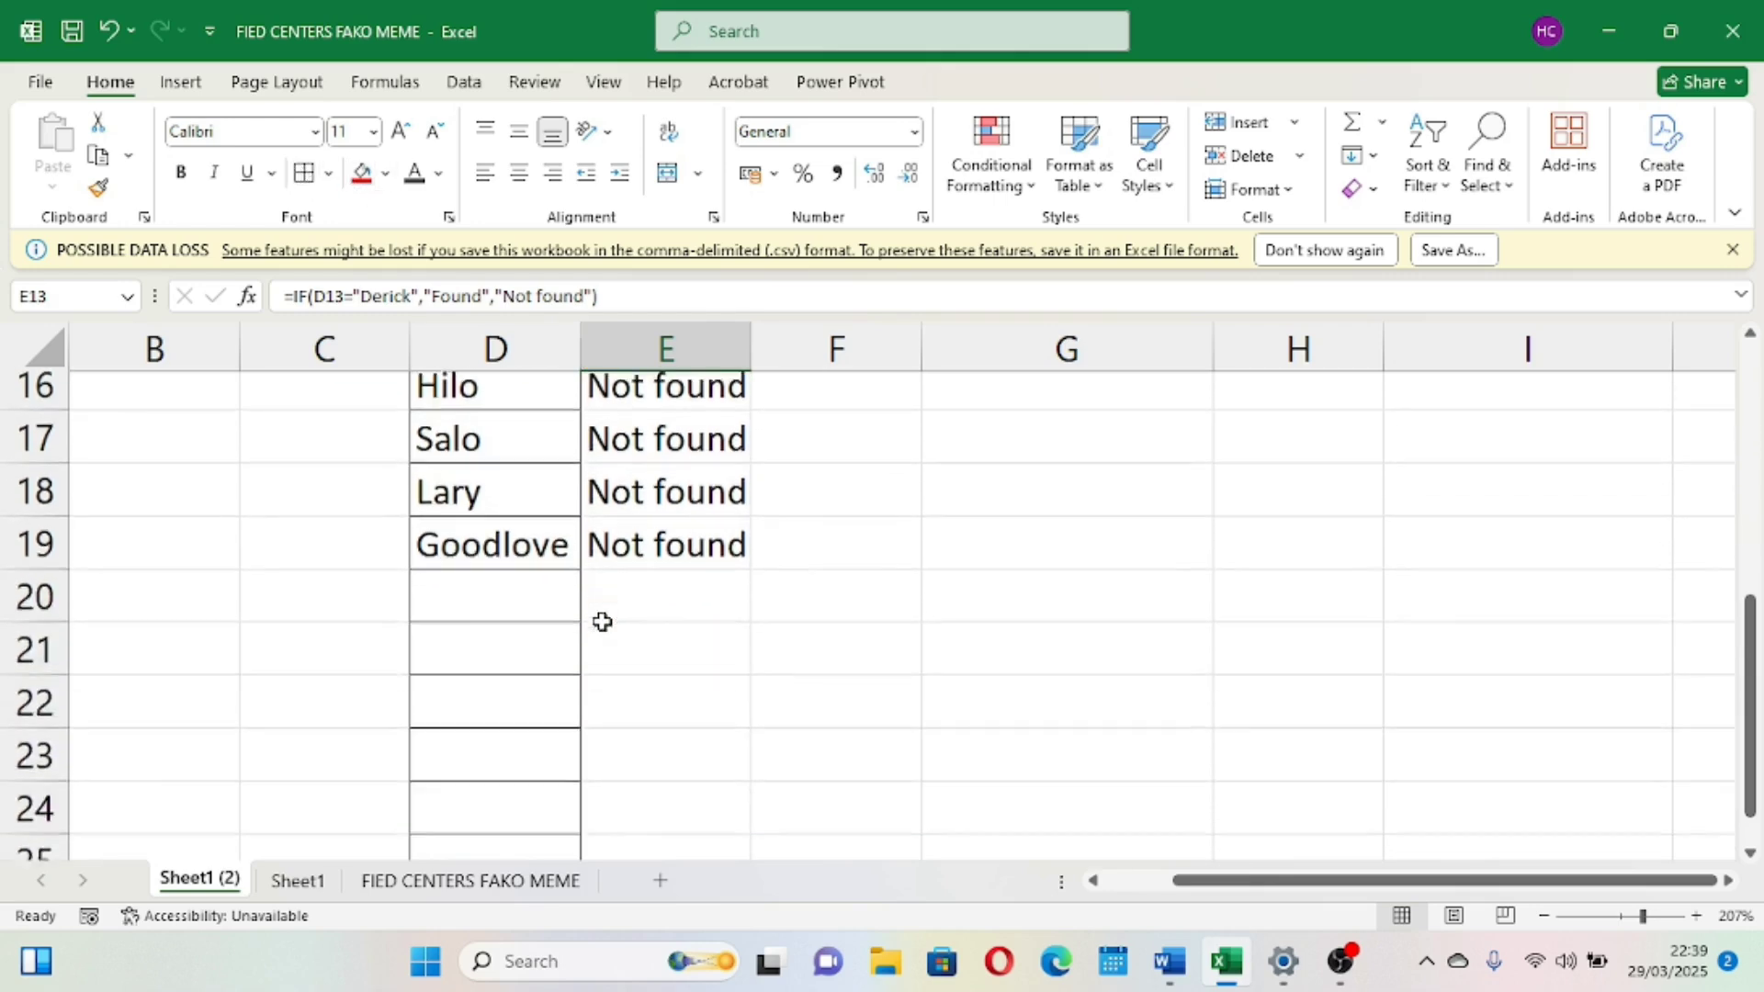
pyautogui.scroll(5, 602, 617)
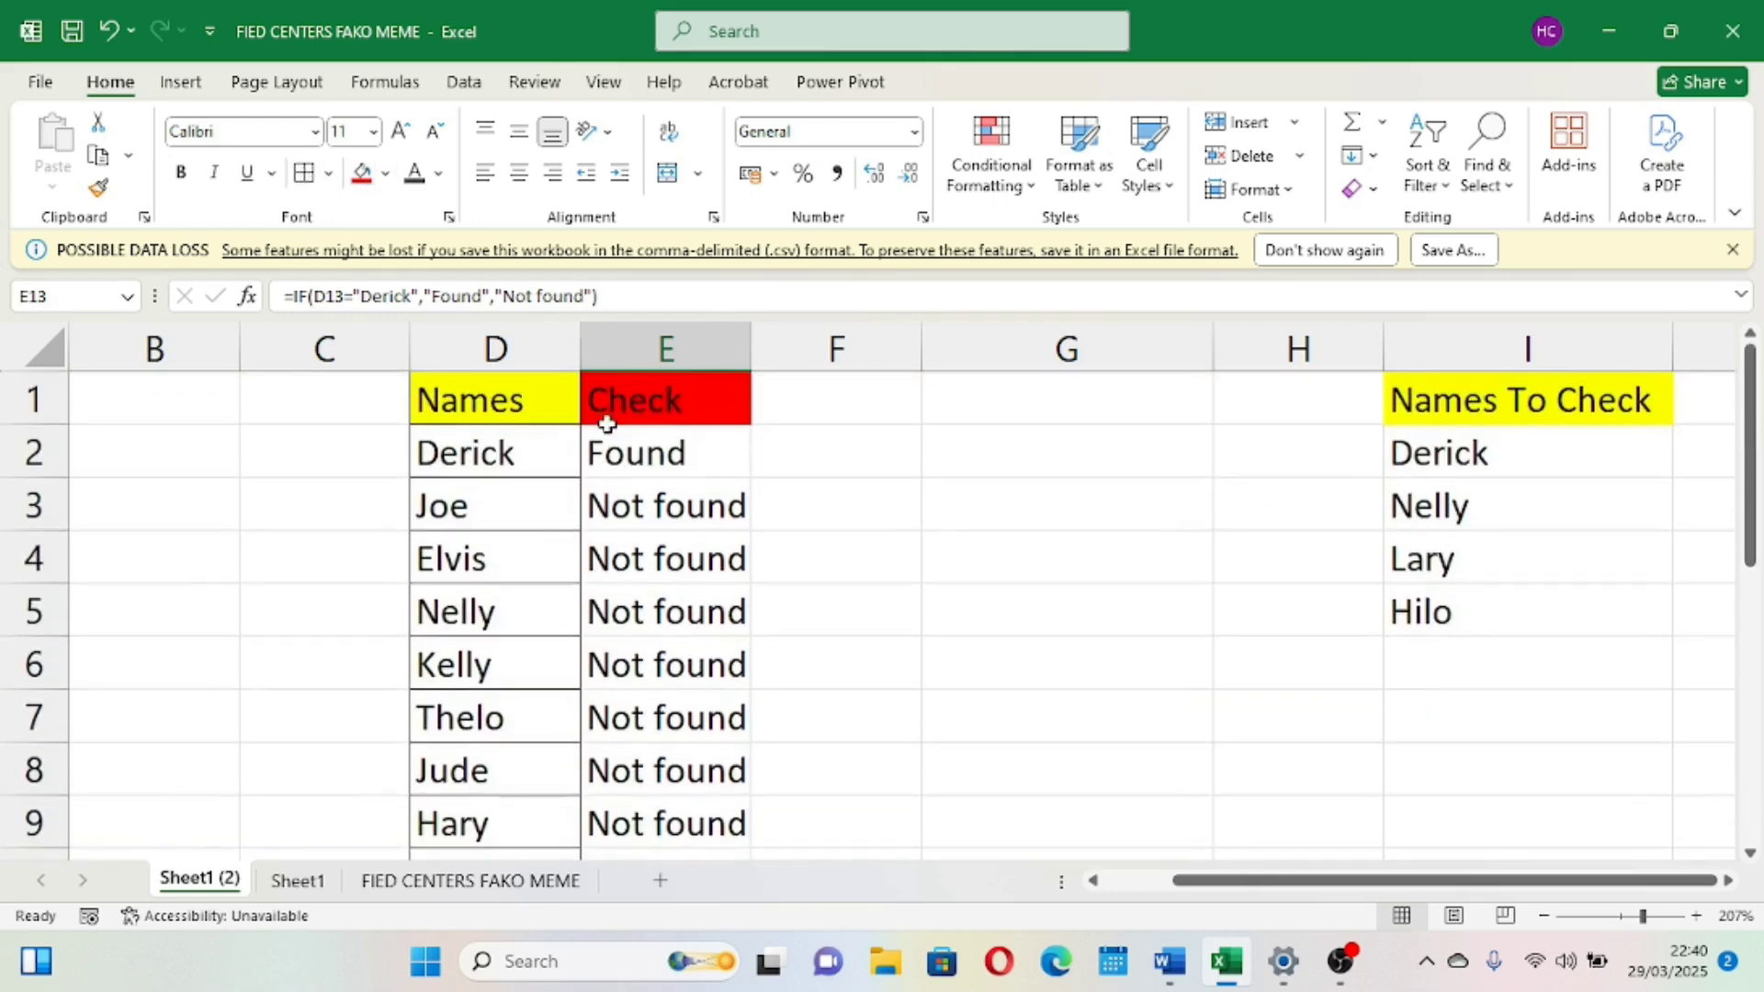
pyautogui.click(661, 444)
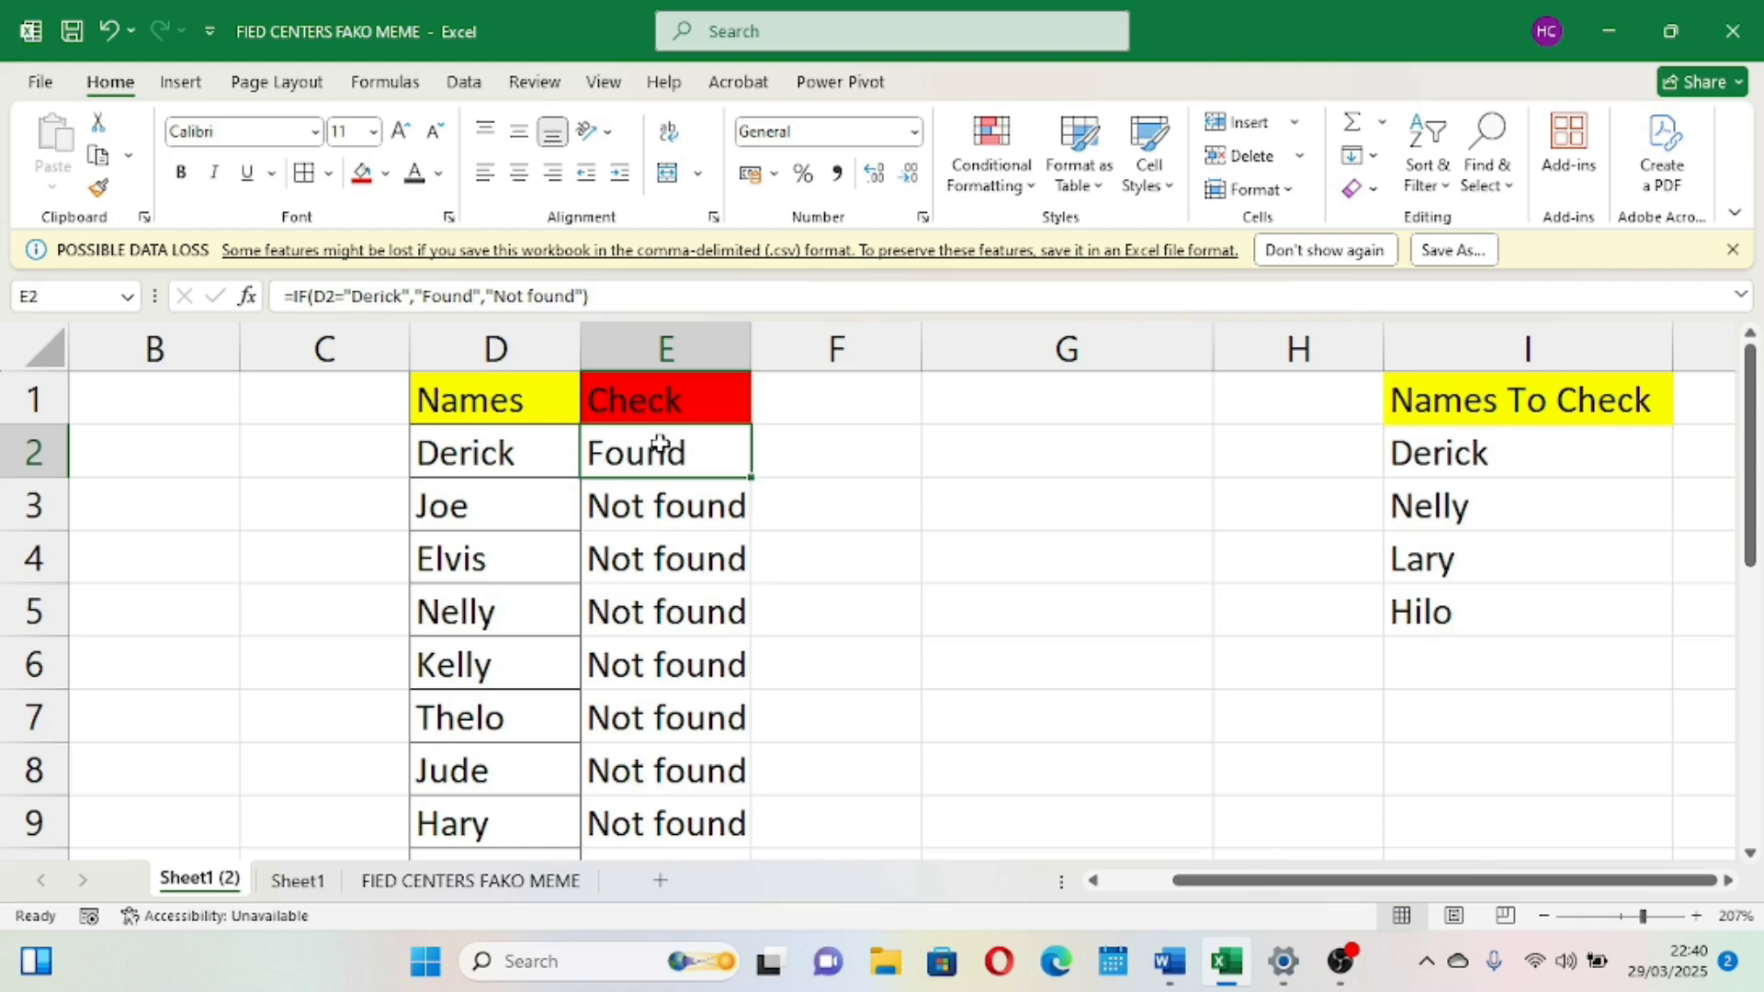
pyautogui.click(363, 174)
# Review the Check results in column E against the Names To Check list
pyautogui.click(700, 610)
pyautogui.scroll(-1, 699, 607)
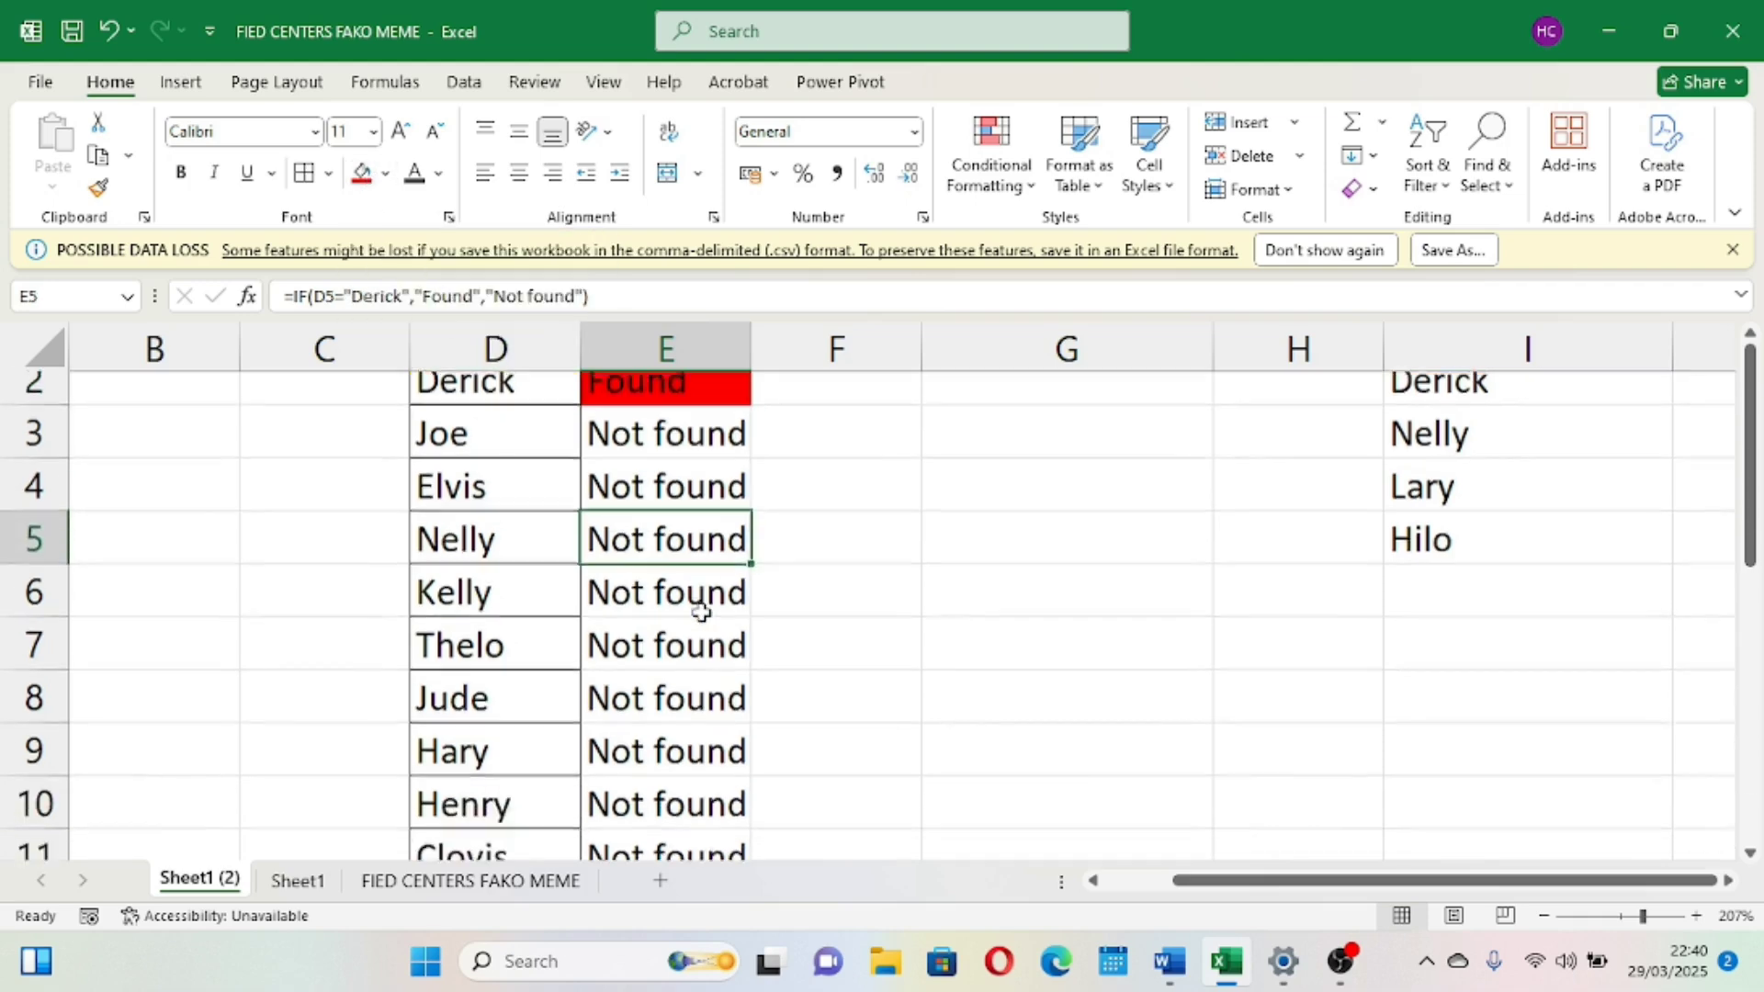
pyautogui.scroll(1, 700, 606)
pyautogui.scroll(-4, 698, 588)
pyautogui.scroll(-1, 698, 565)
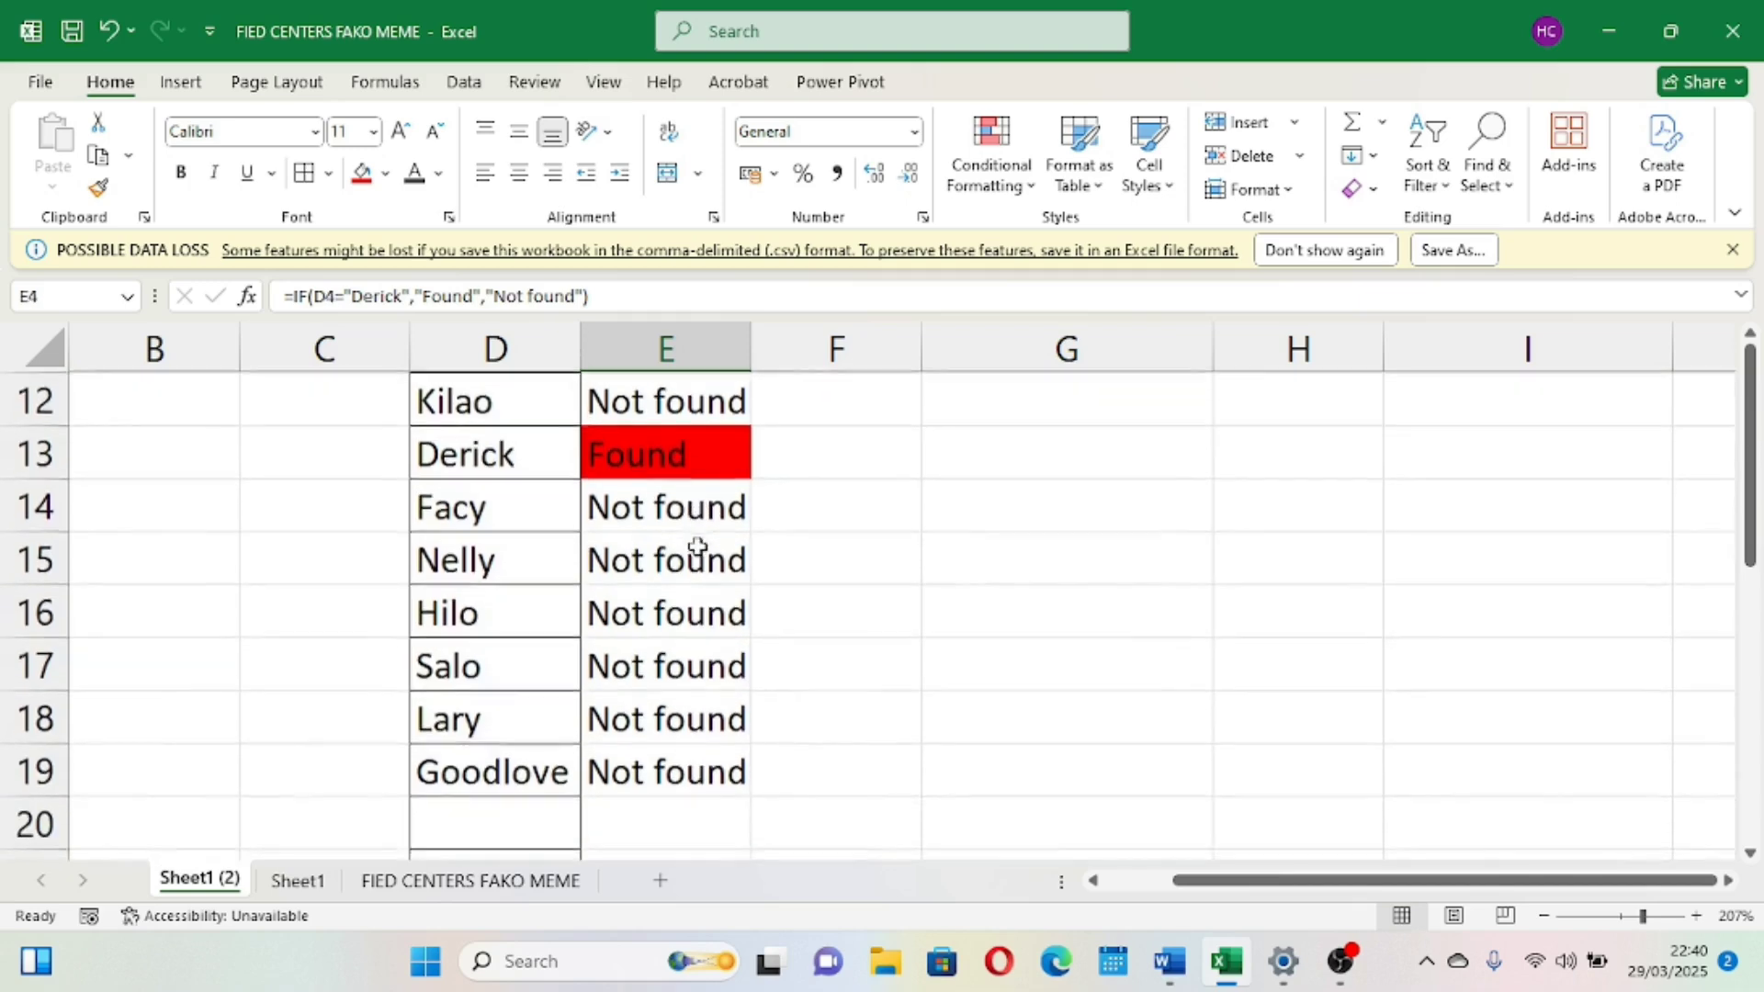
pyautogui.scroll(4, 696, 551)
pyautogui.click(696, 546)
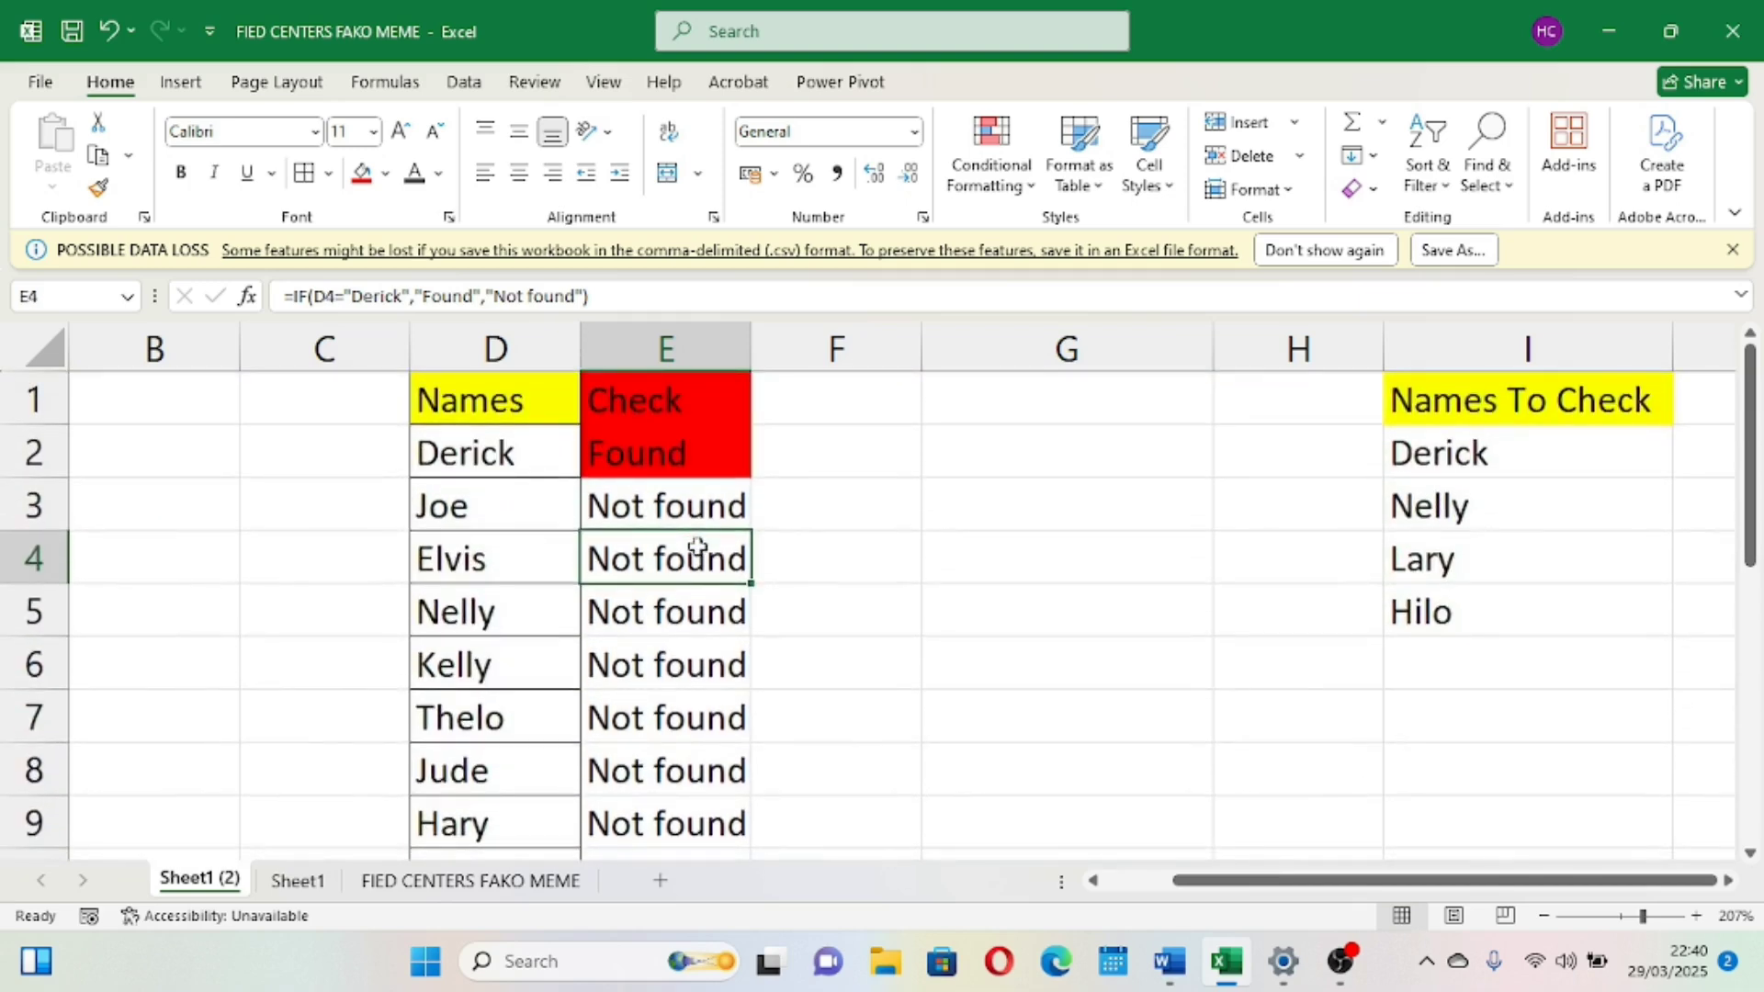
pyautogui.click(1498, 464)
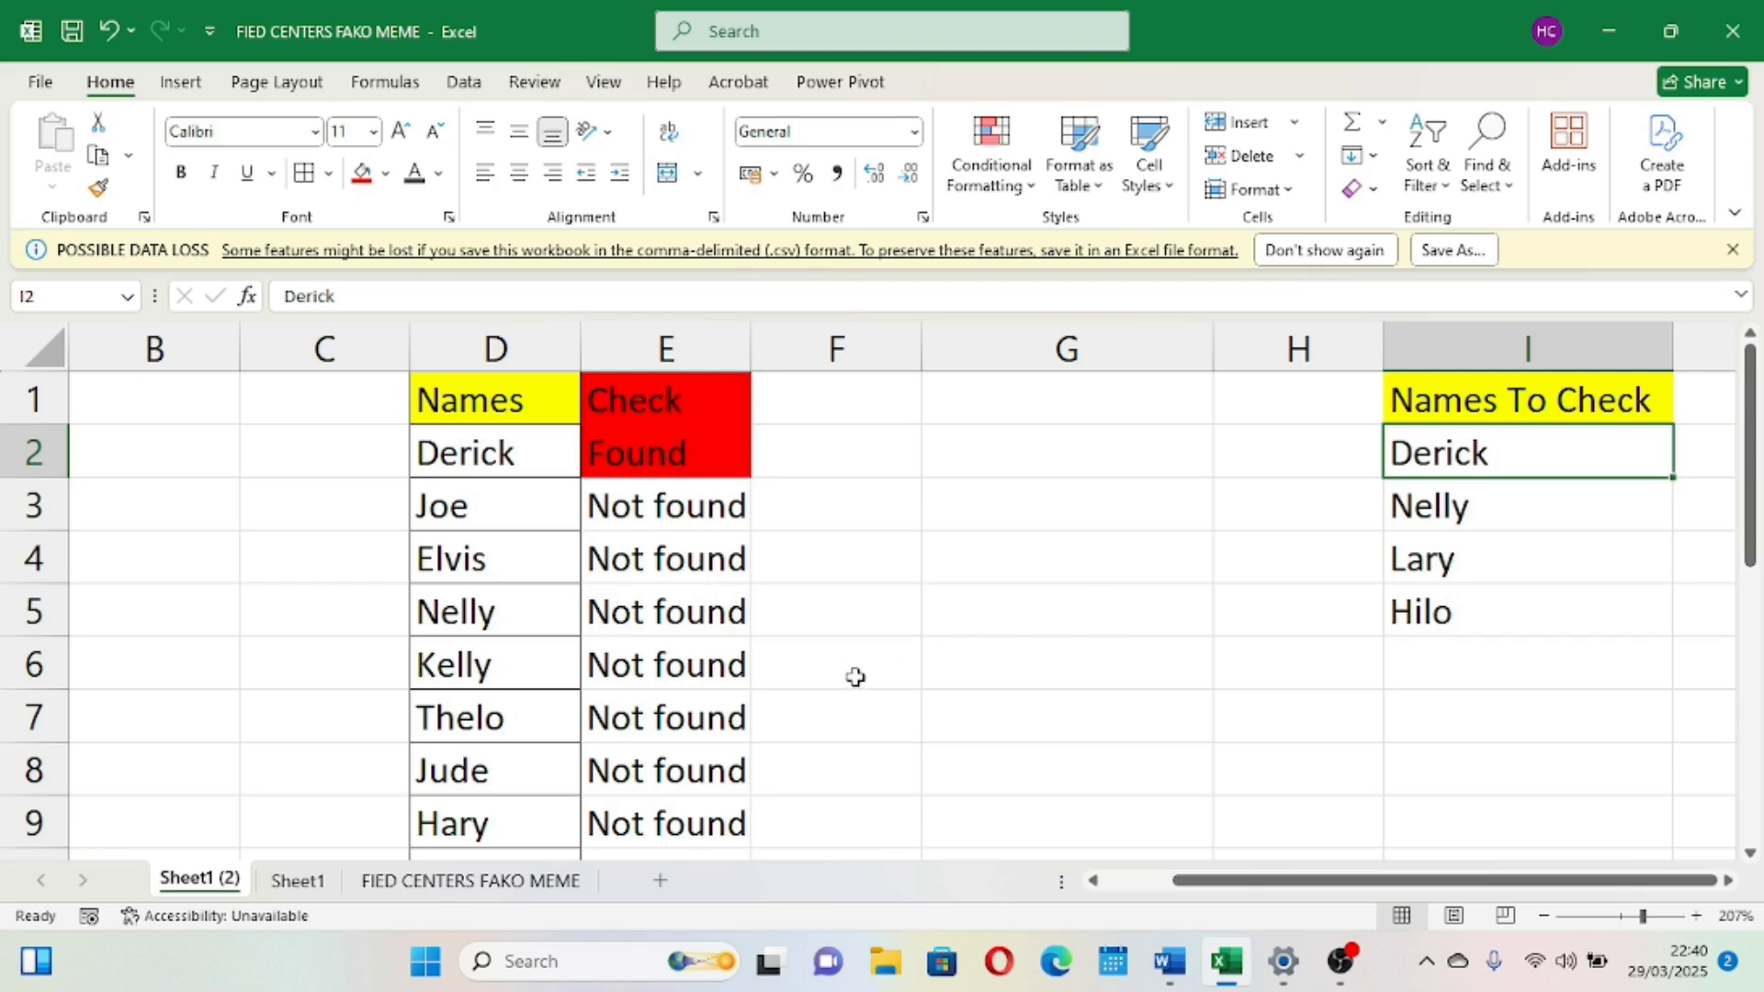
pyautogui.scroll(-3, 854, 677)
pyautogui.scroll(5, 854, 677)
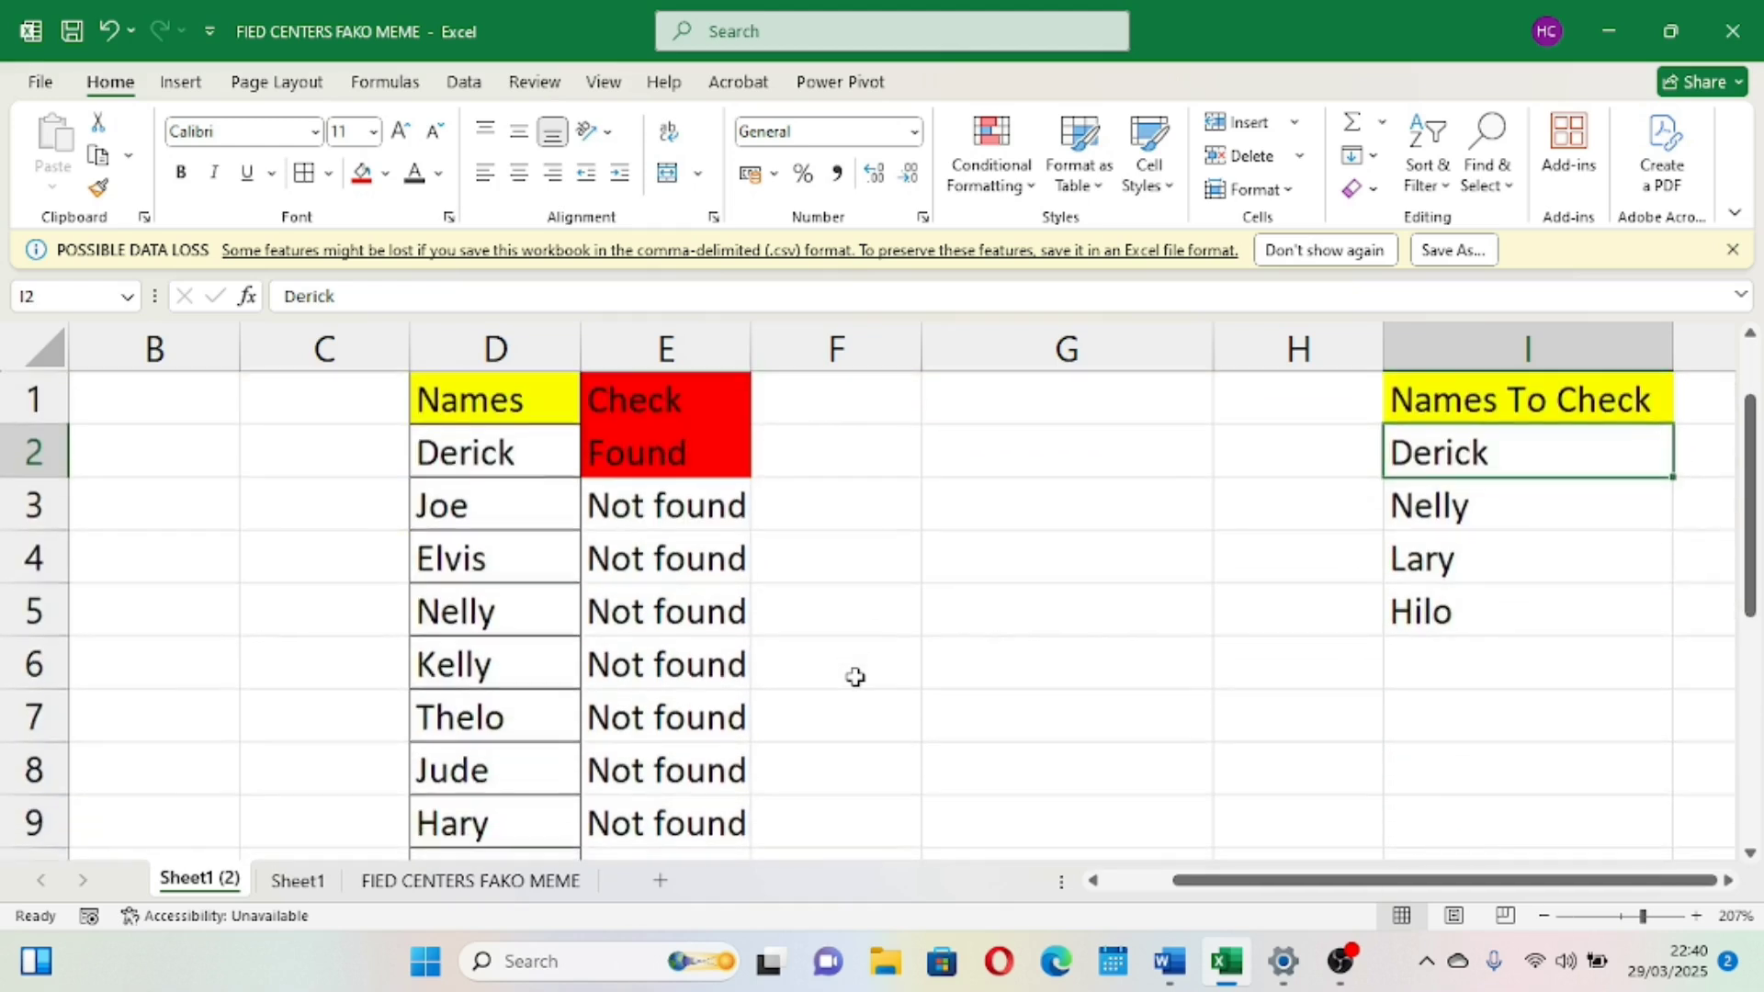
pyautogui.click(593, 565)
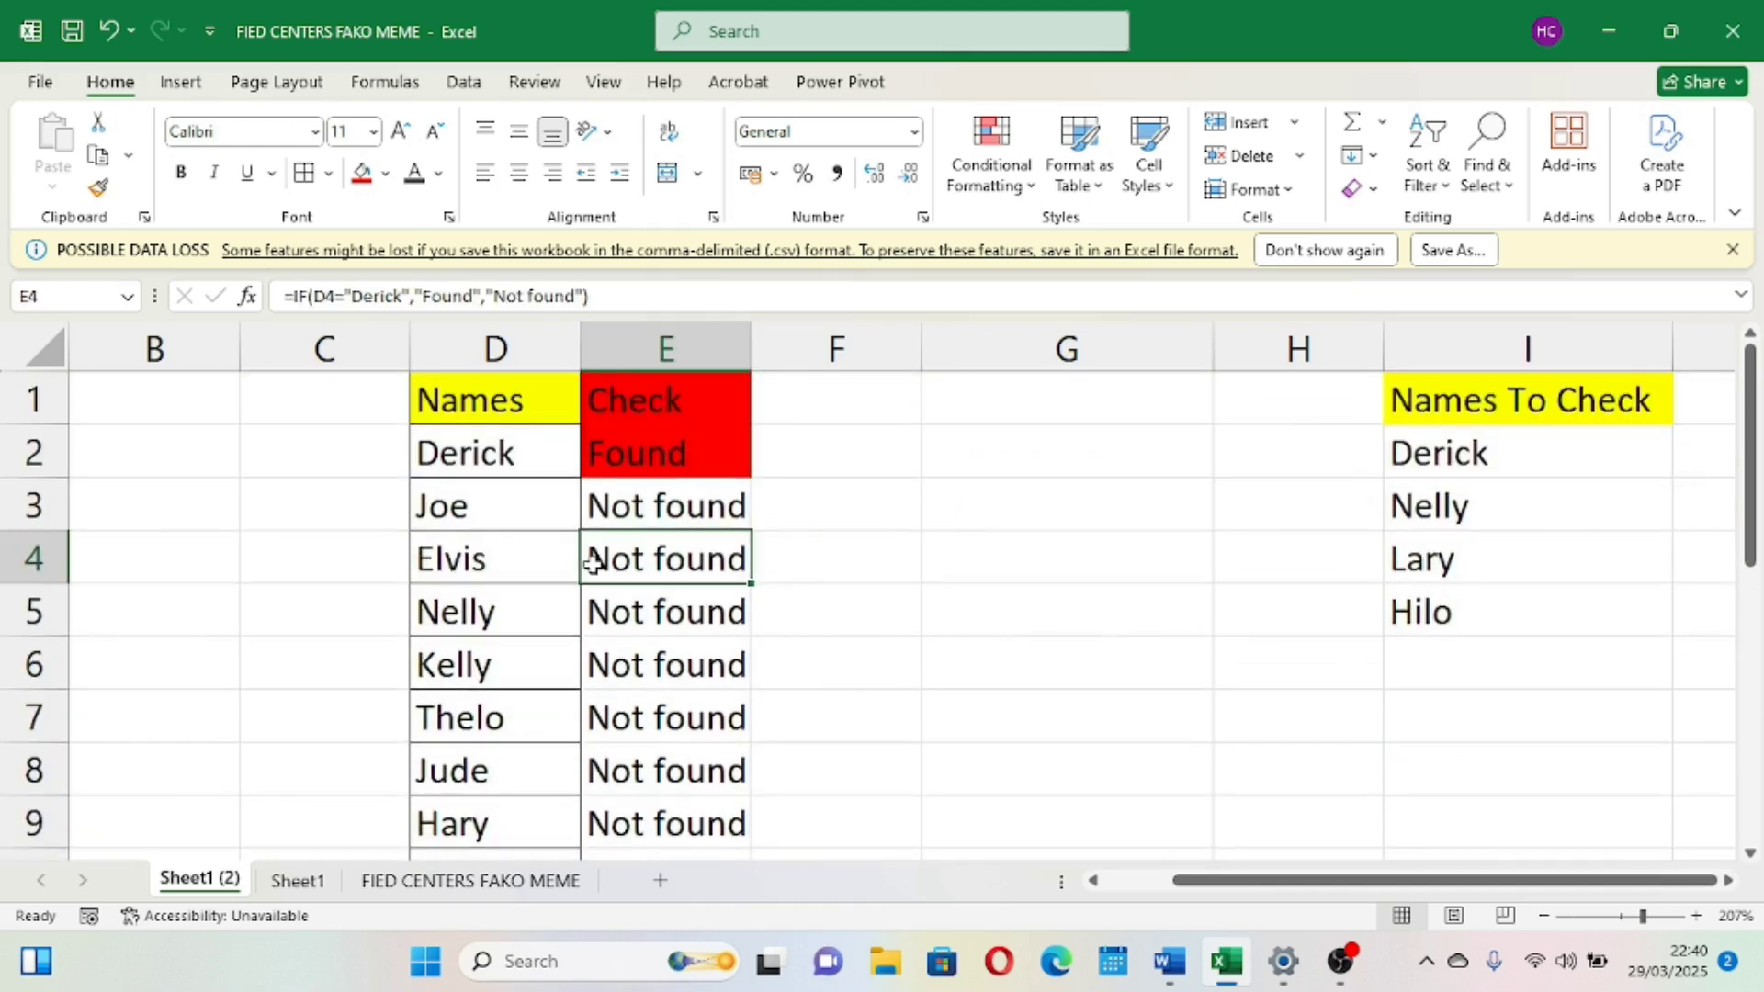
pyautogui.click(485, 510)
pyautogui.click(616, 641)
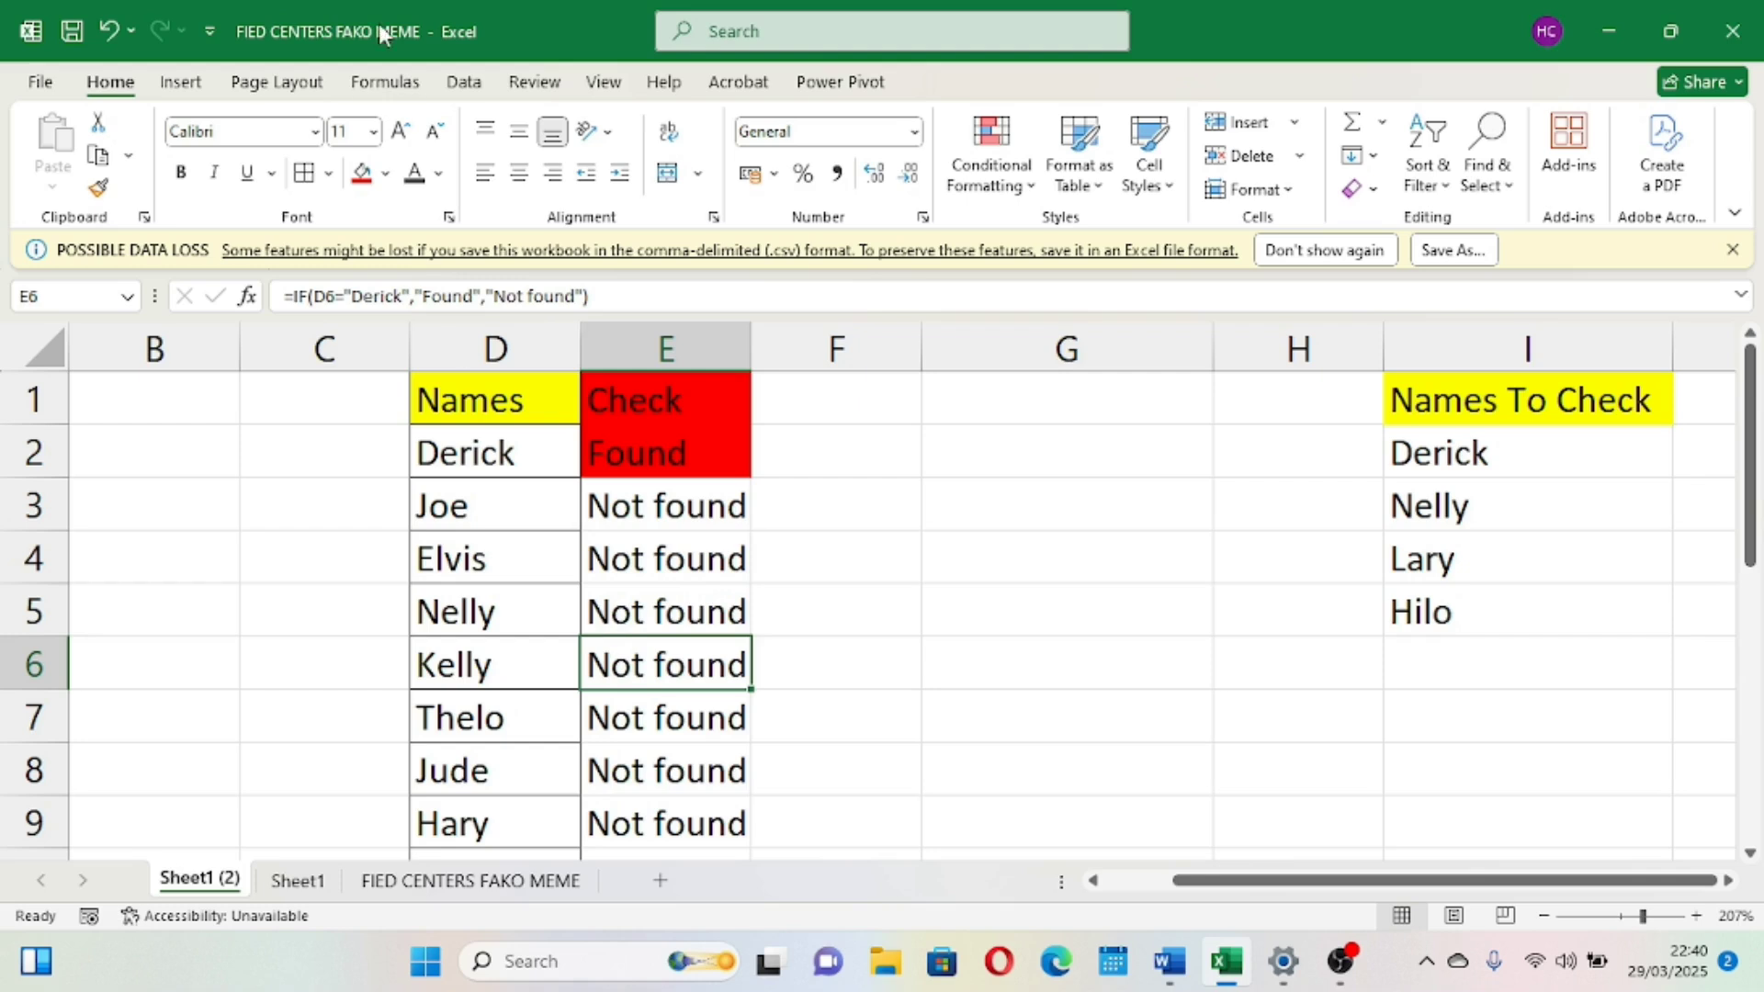
# Turn on filters and filter the Check column to show only the Found results
pyautogui.click(465, 83)
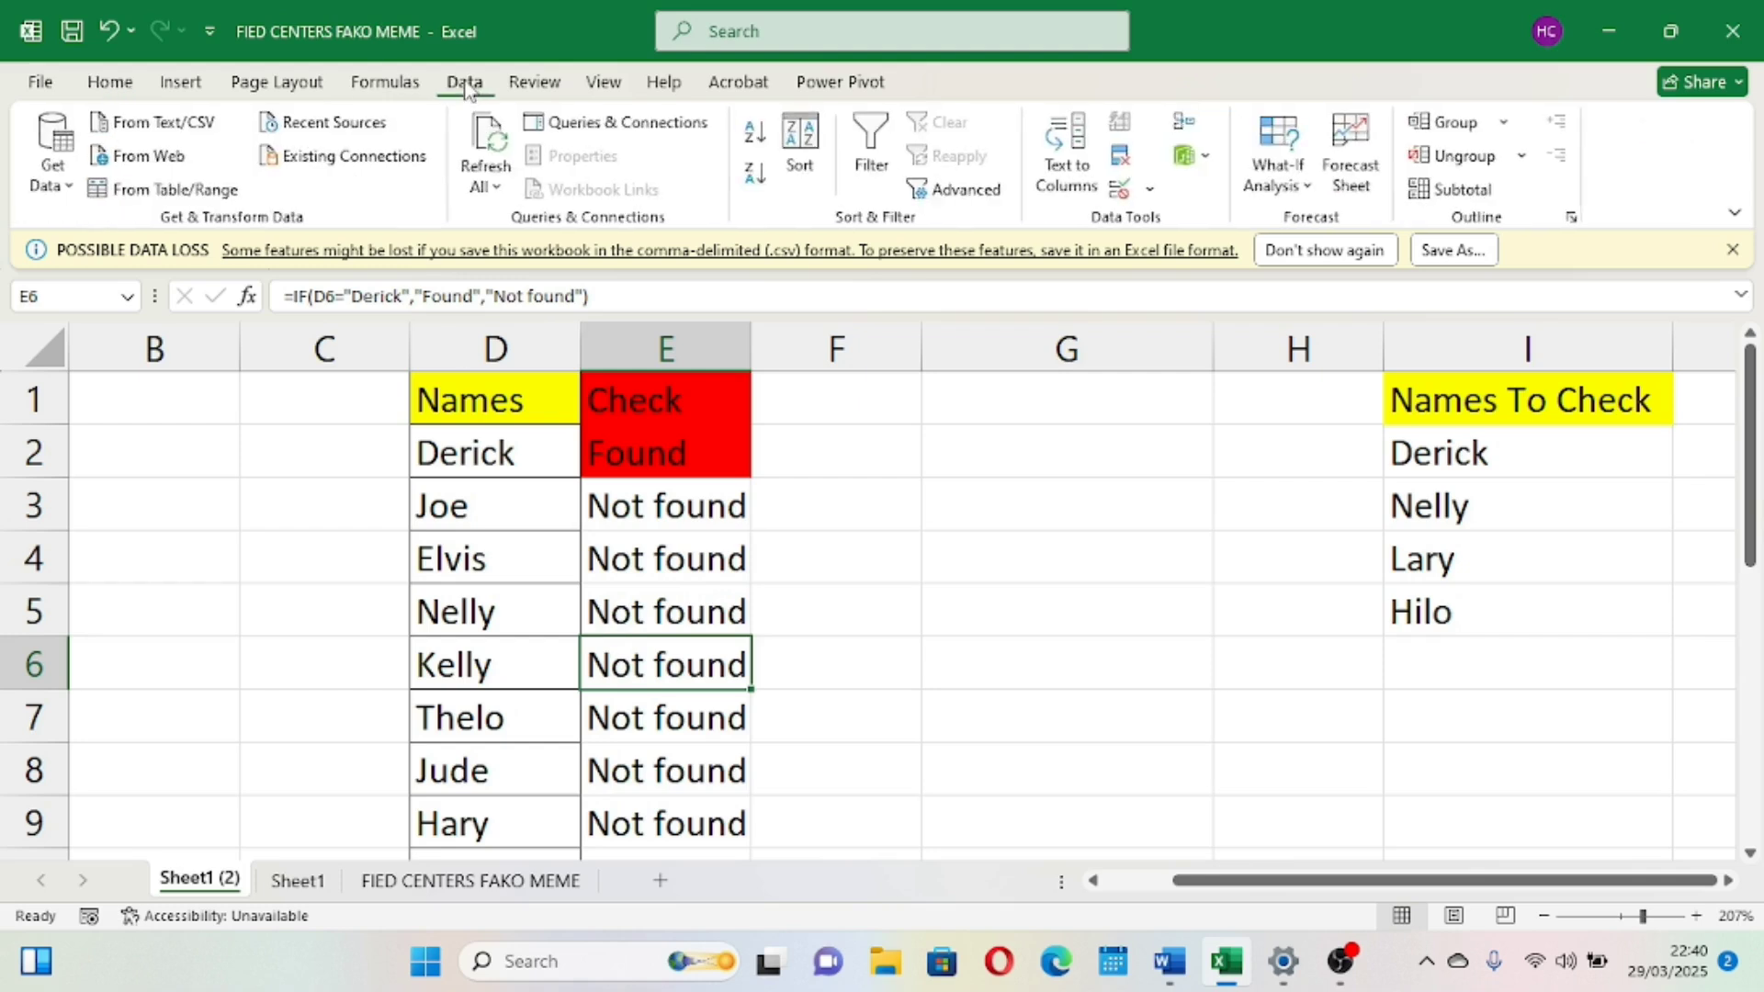
pyautogui.click(868, 151)
pyautogui.click(647, 611)
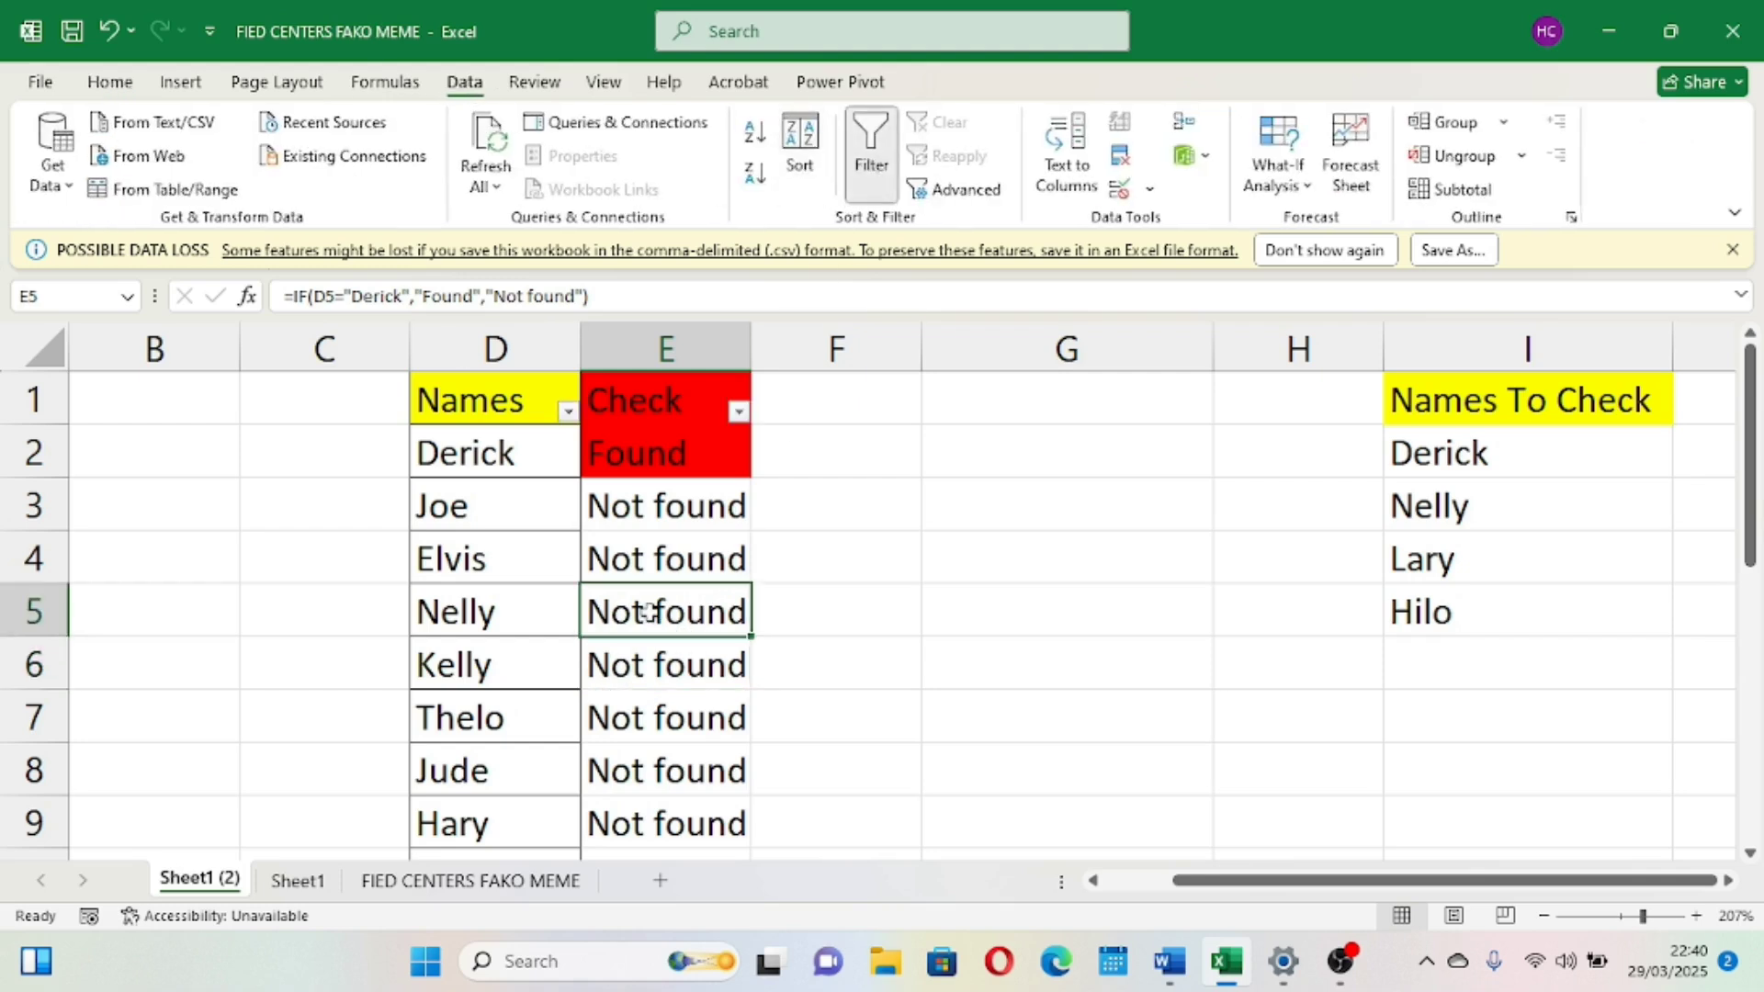
pyautogui.click(739, 415)
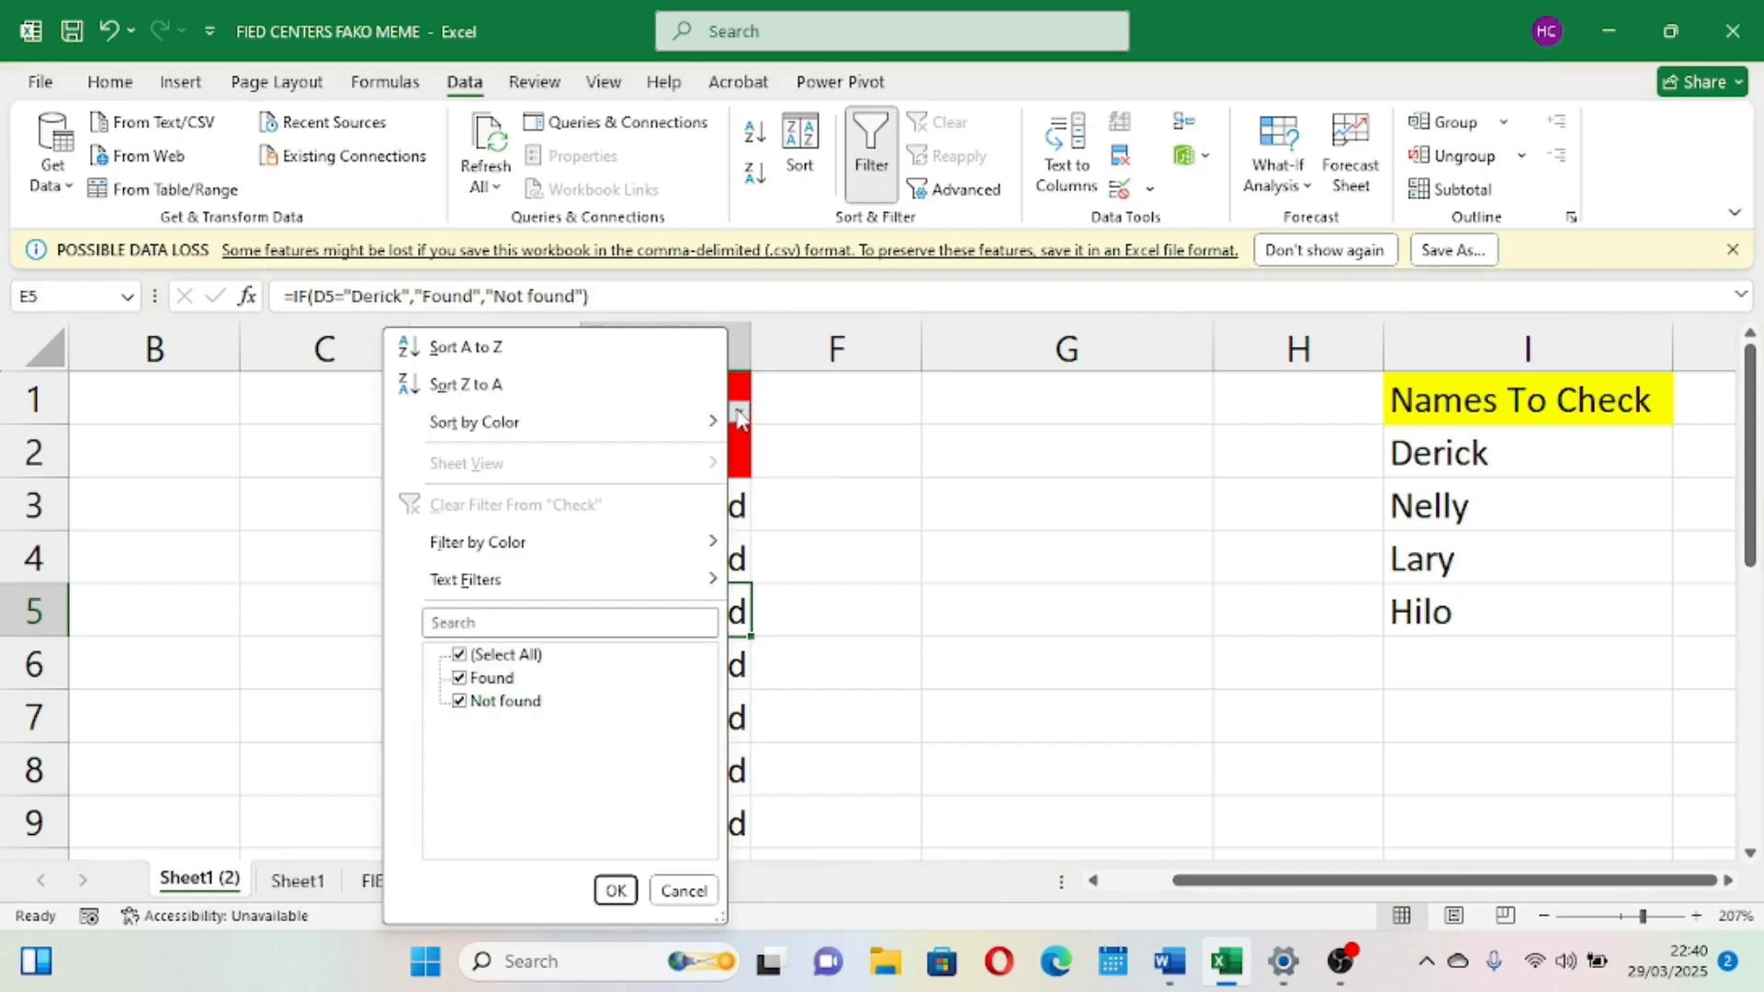
pyautogui.click(461, 702)
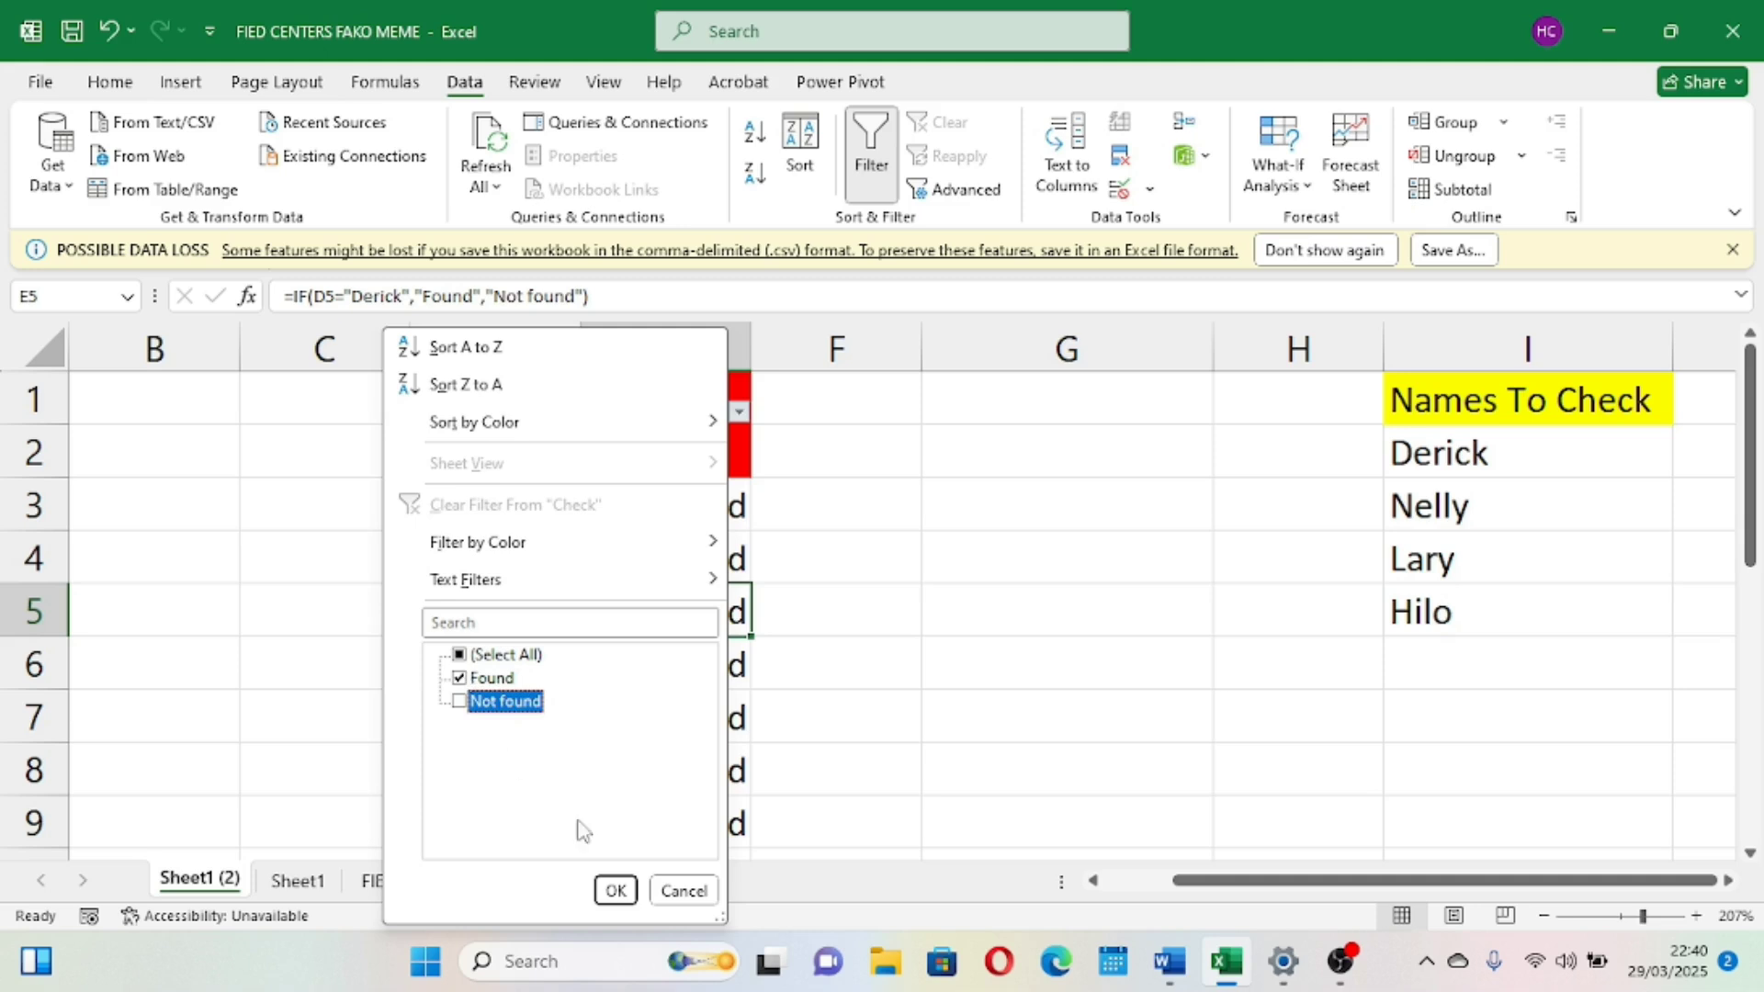
pyautogui.click(615, 890)
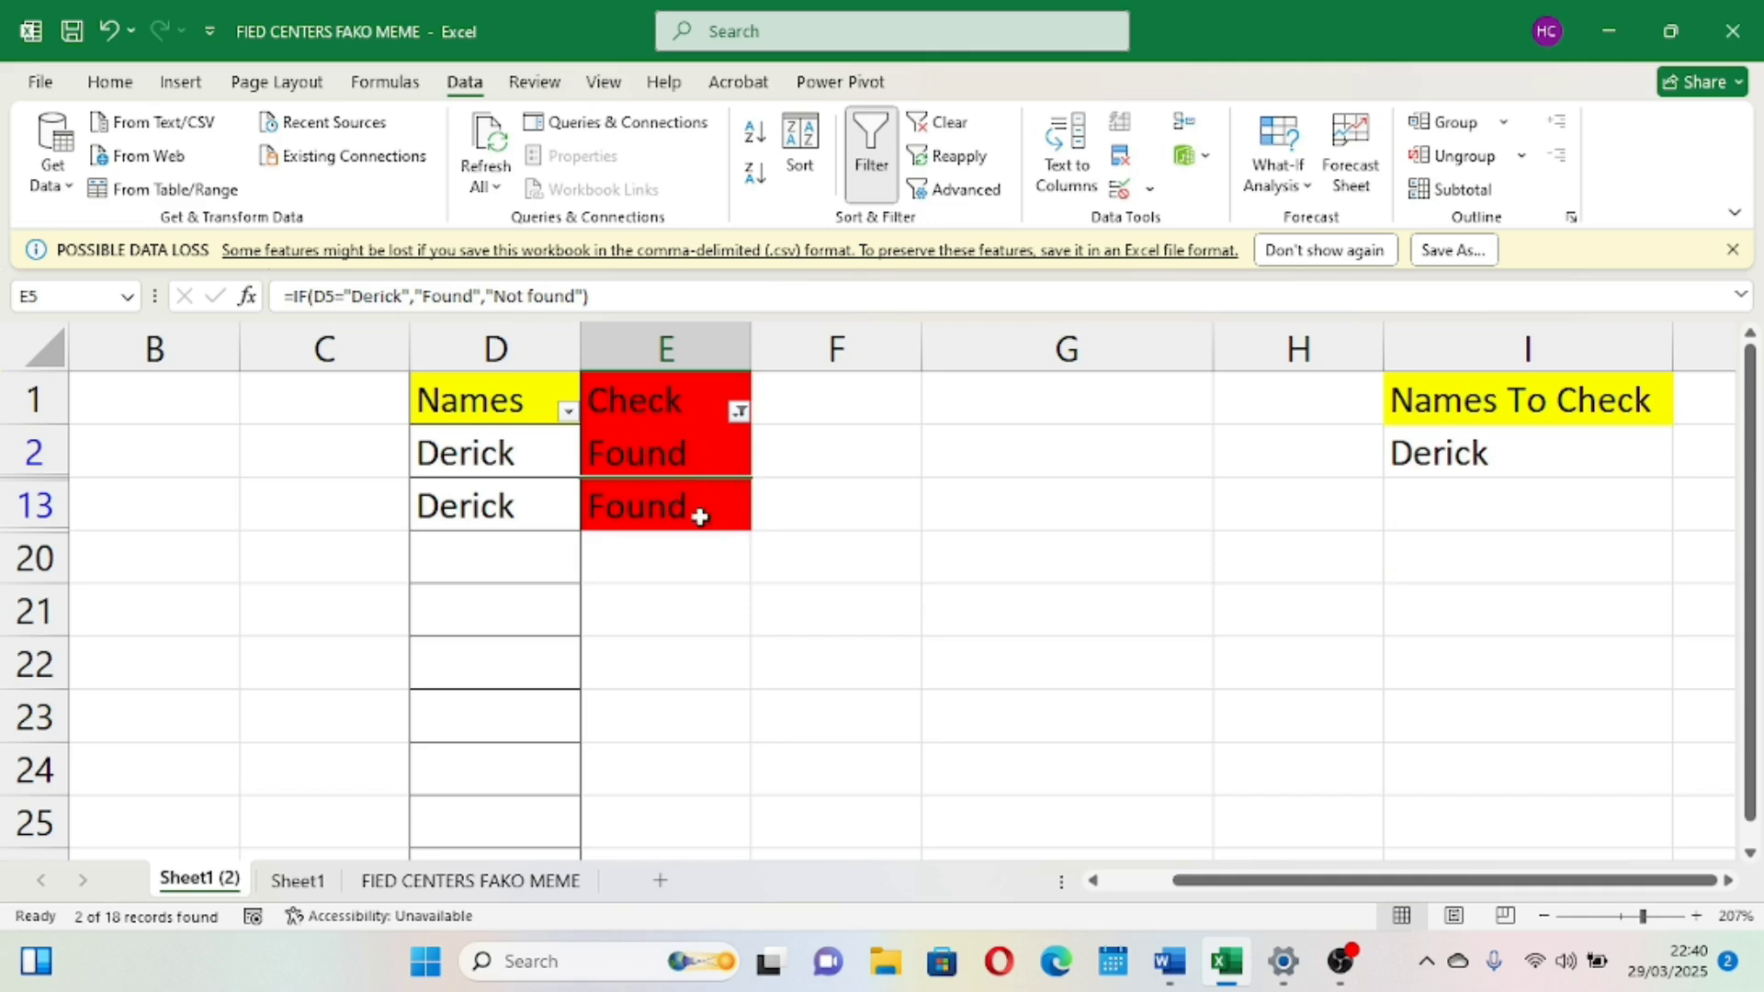
pyautogui.click(658, 450)
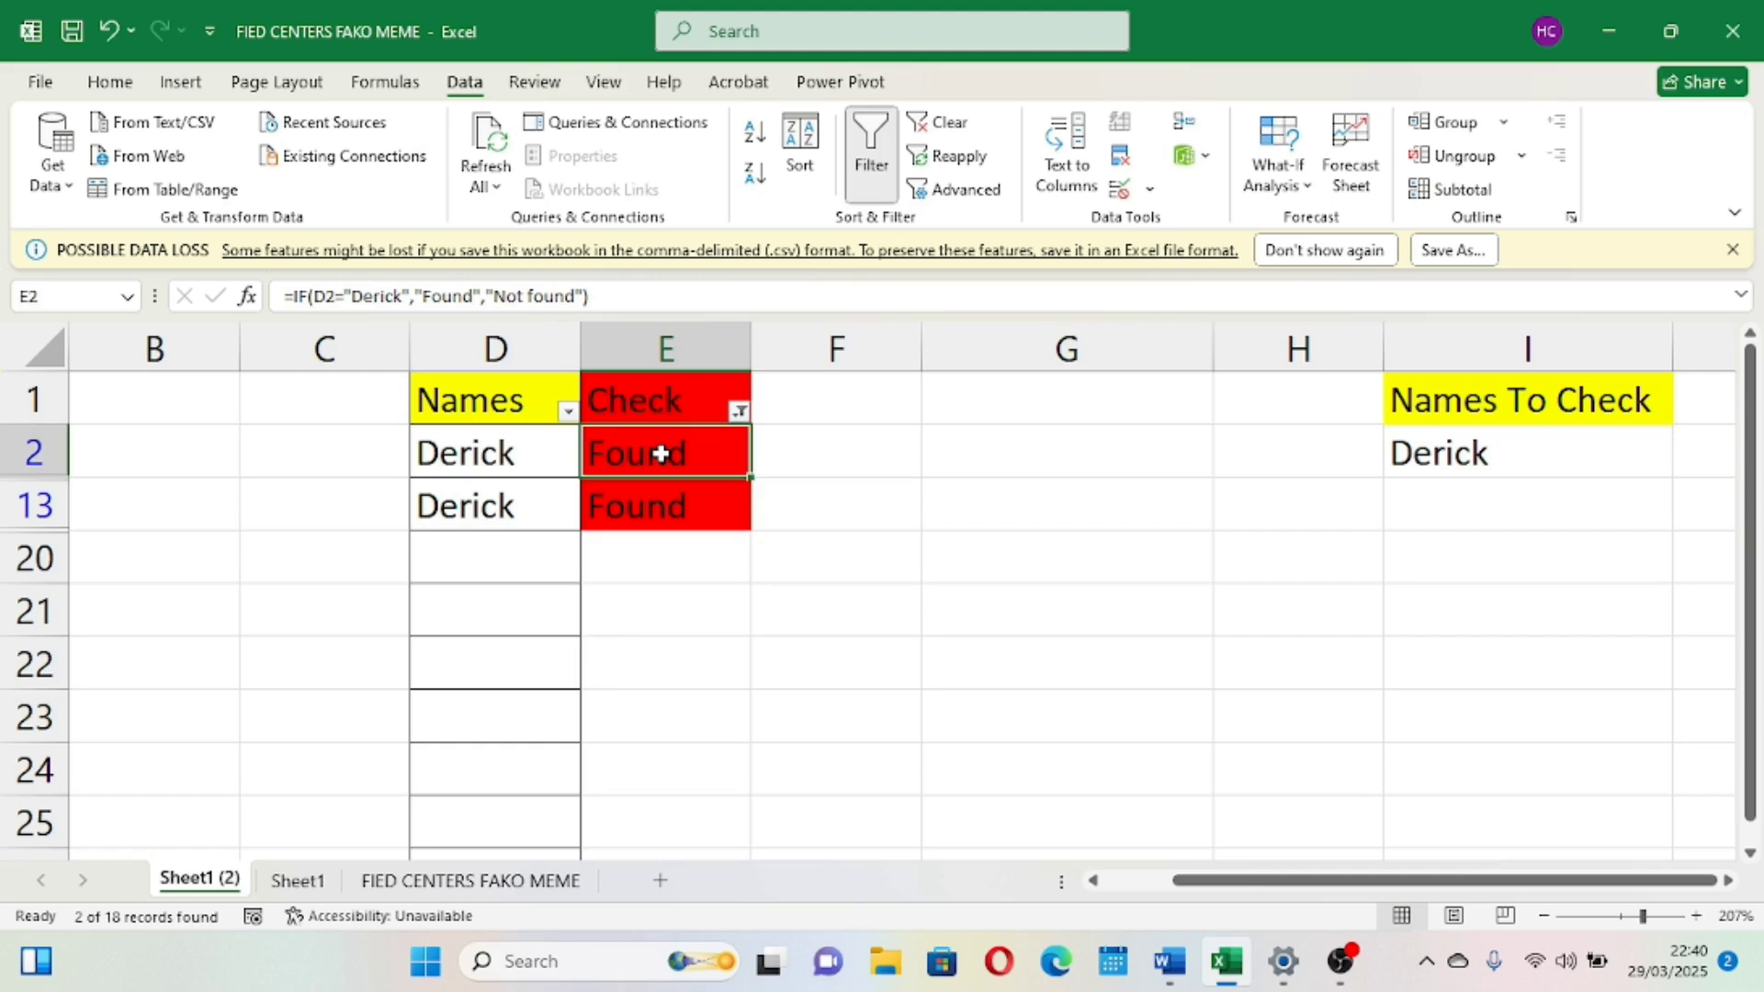
pyautogui.click(673, 512)
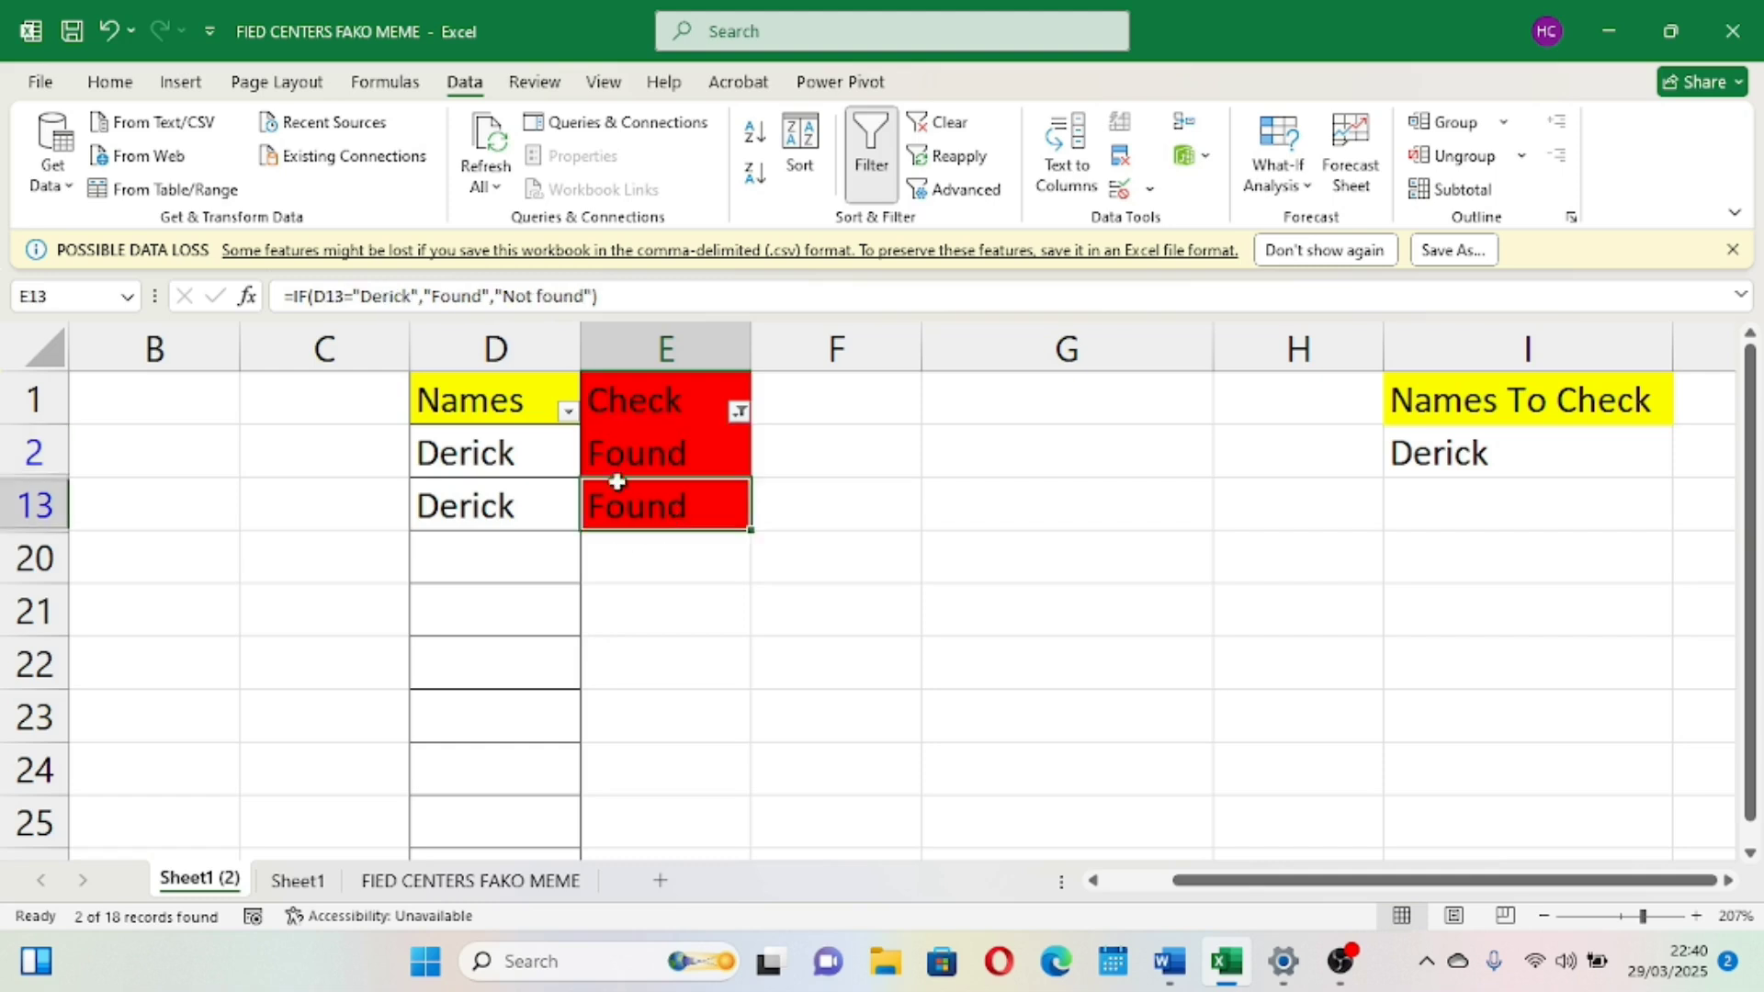
pyautogui.click(641, 459)
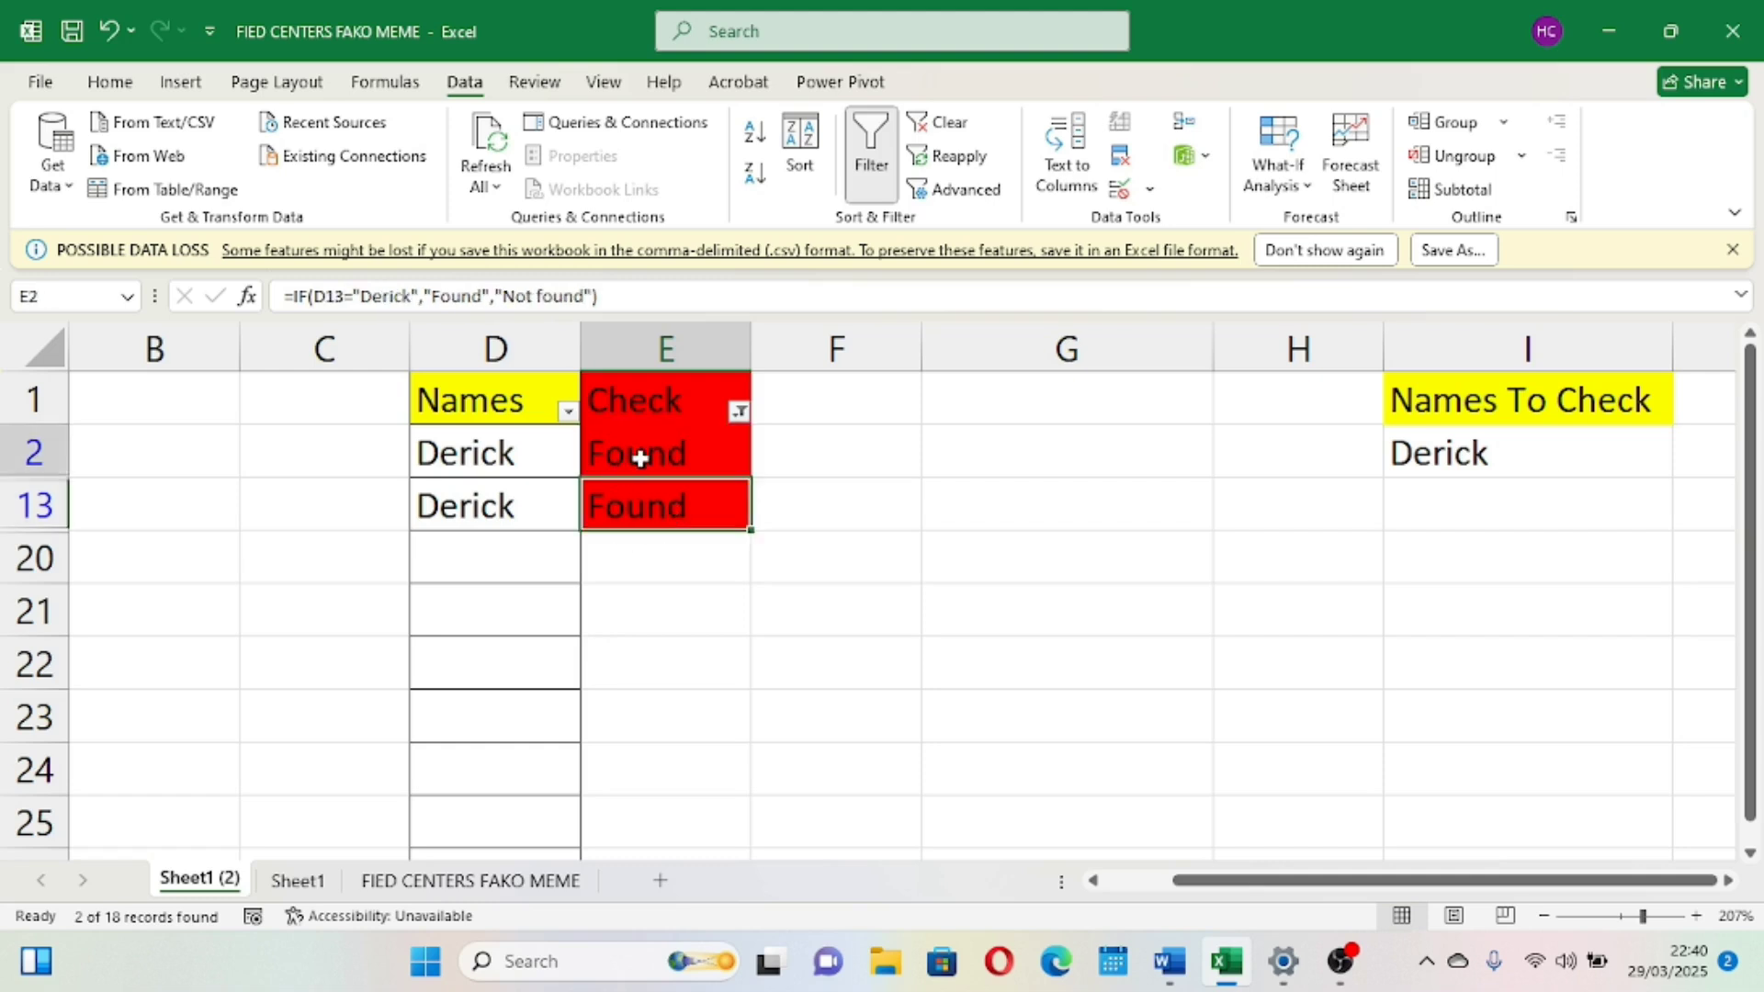
# Clear the Check column filter so all names show again
pyautogui.click(739, 412)
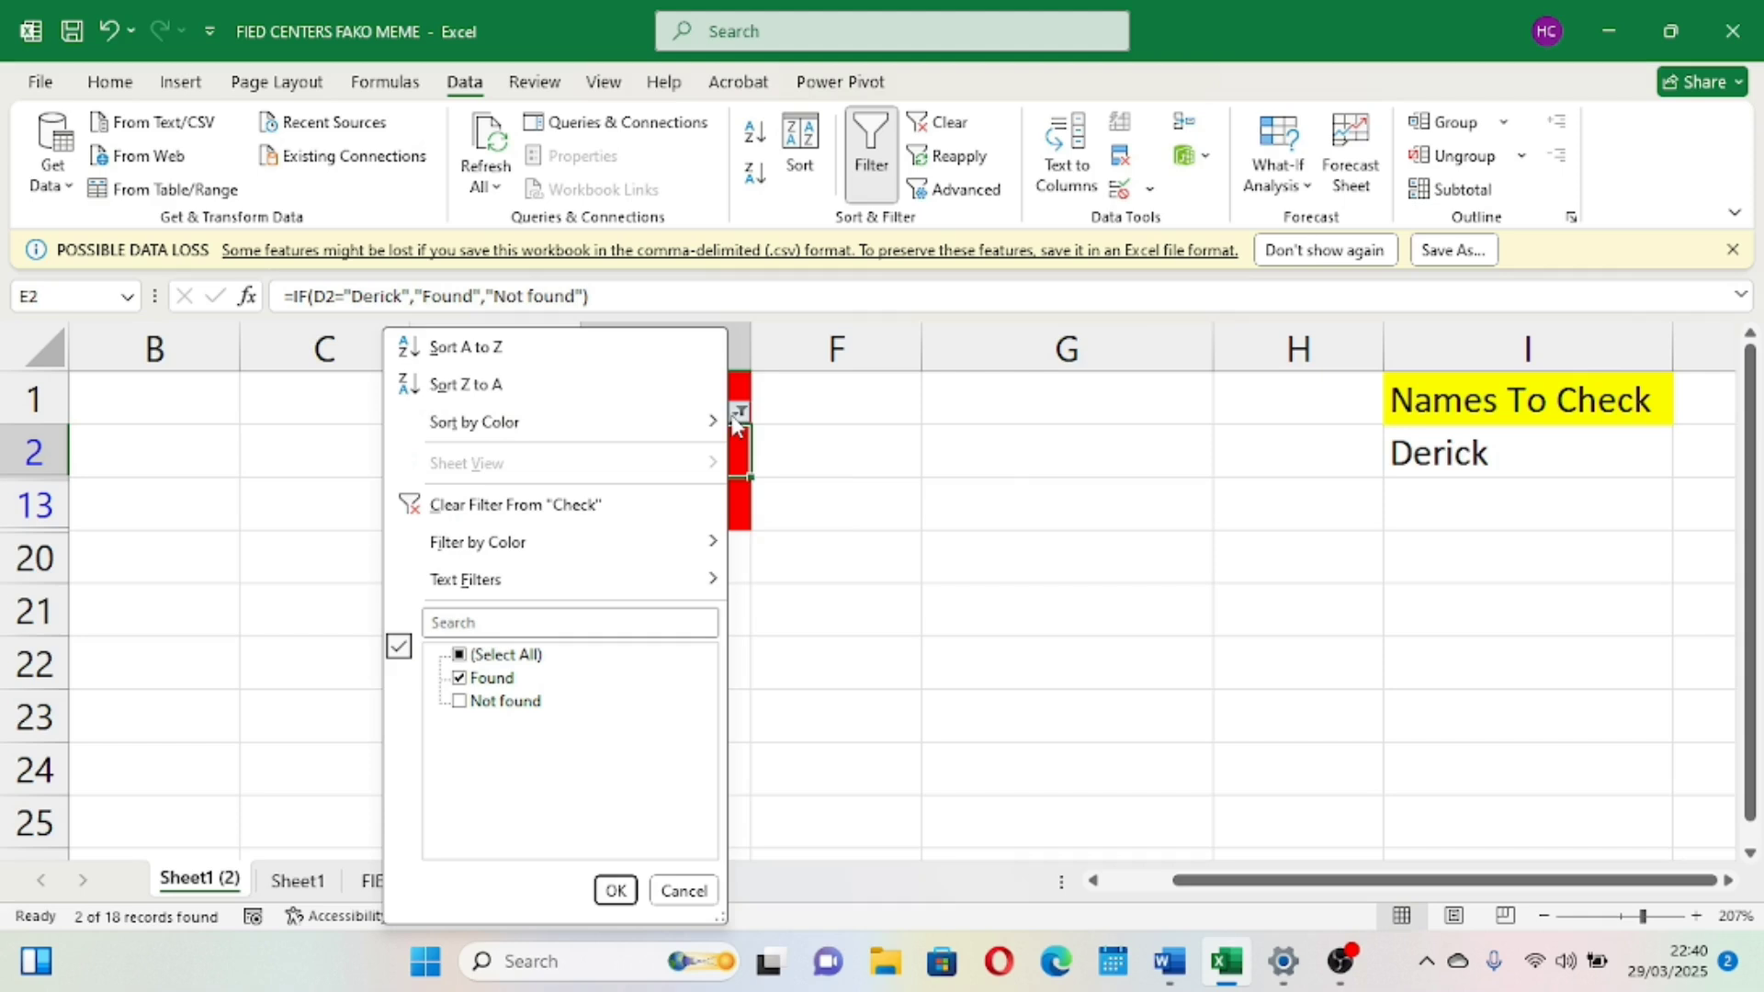
pyautogui.click(459, 704)
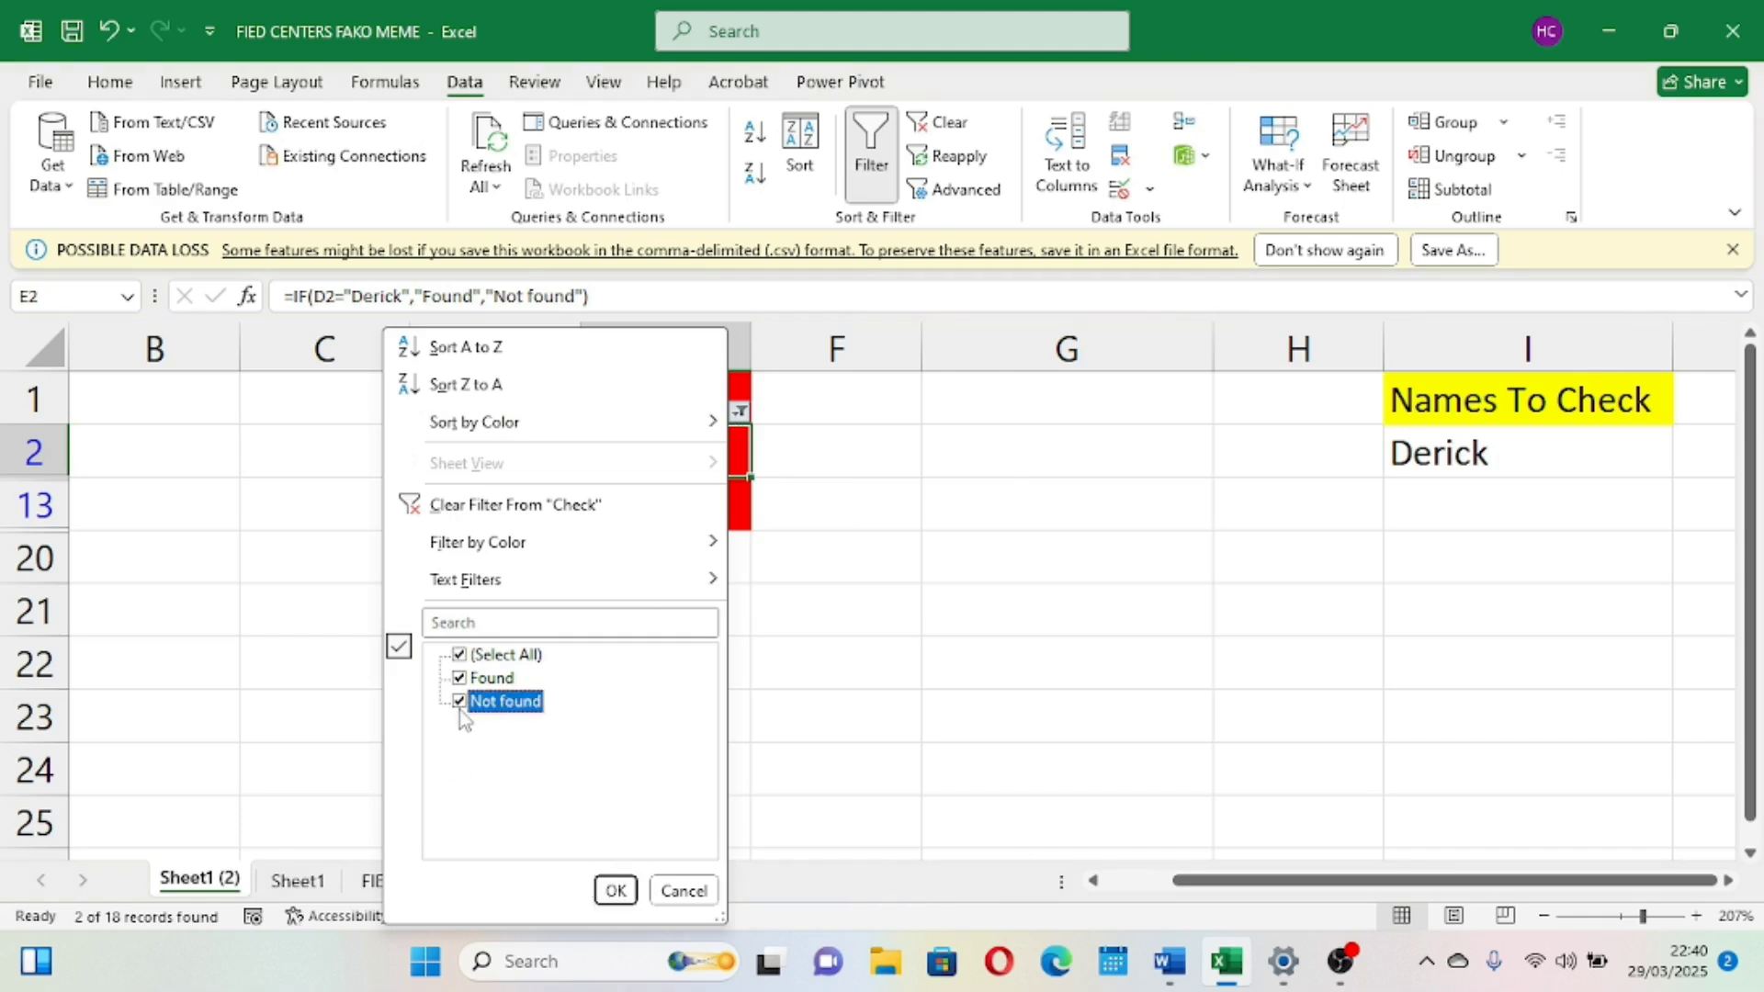
pyautogui.click(614, 890)
pyautogui.click(752, 548)
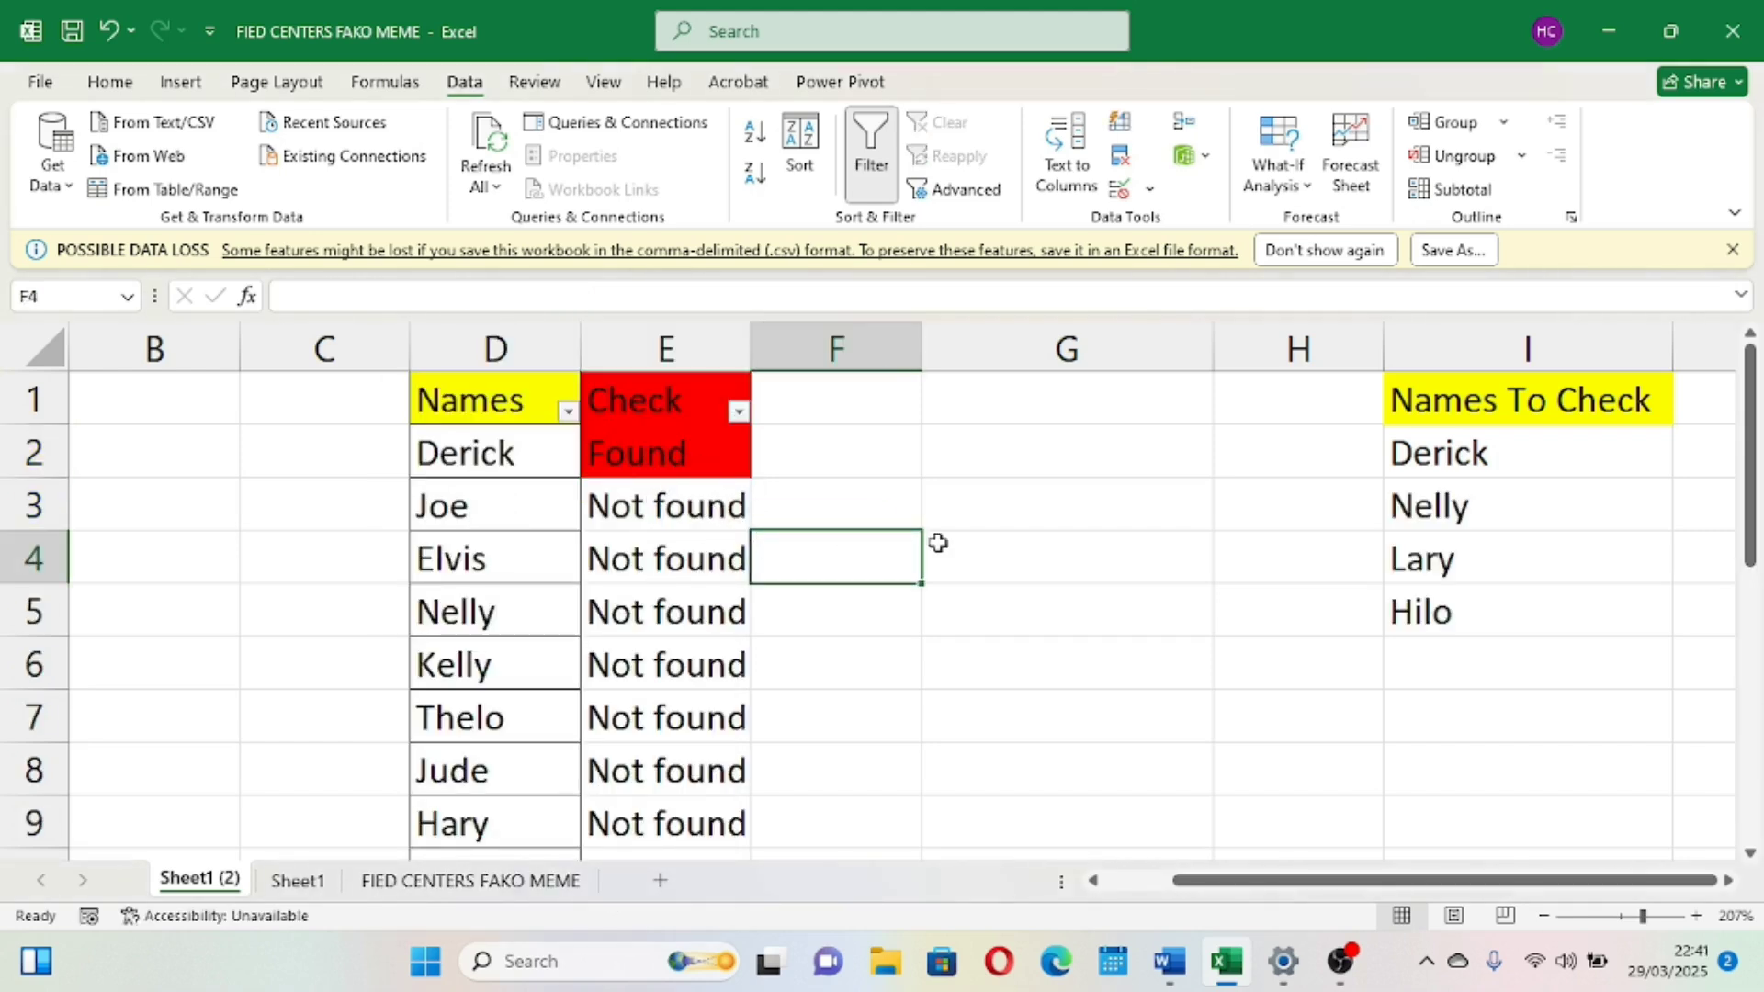
pyautogui.click(1067, 563)
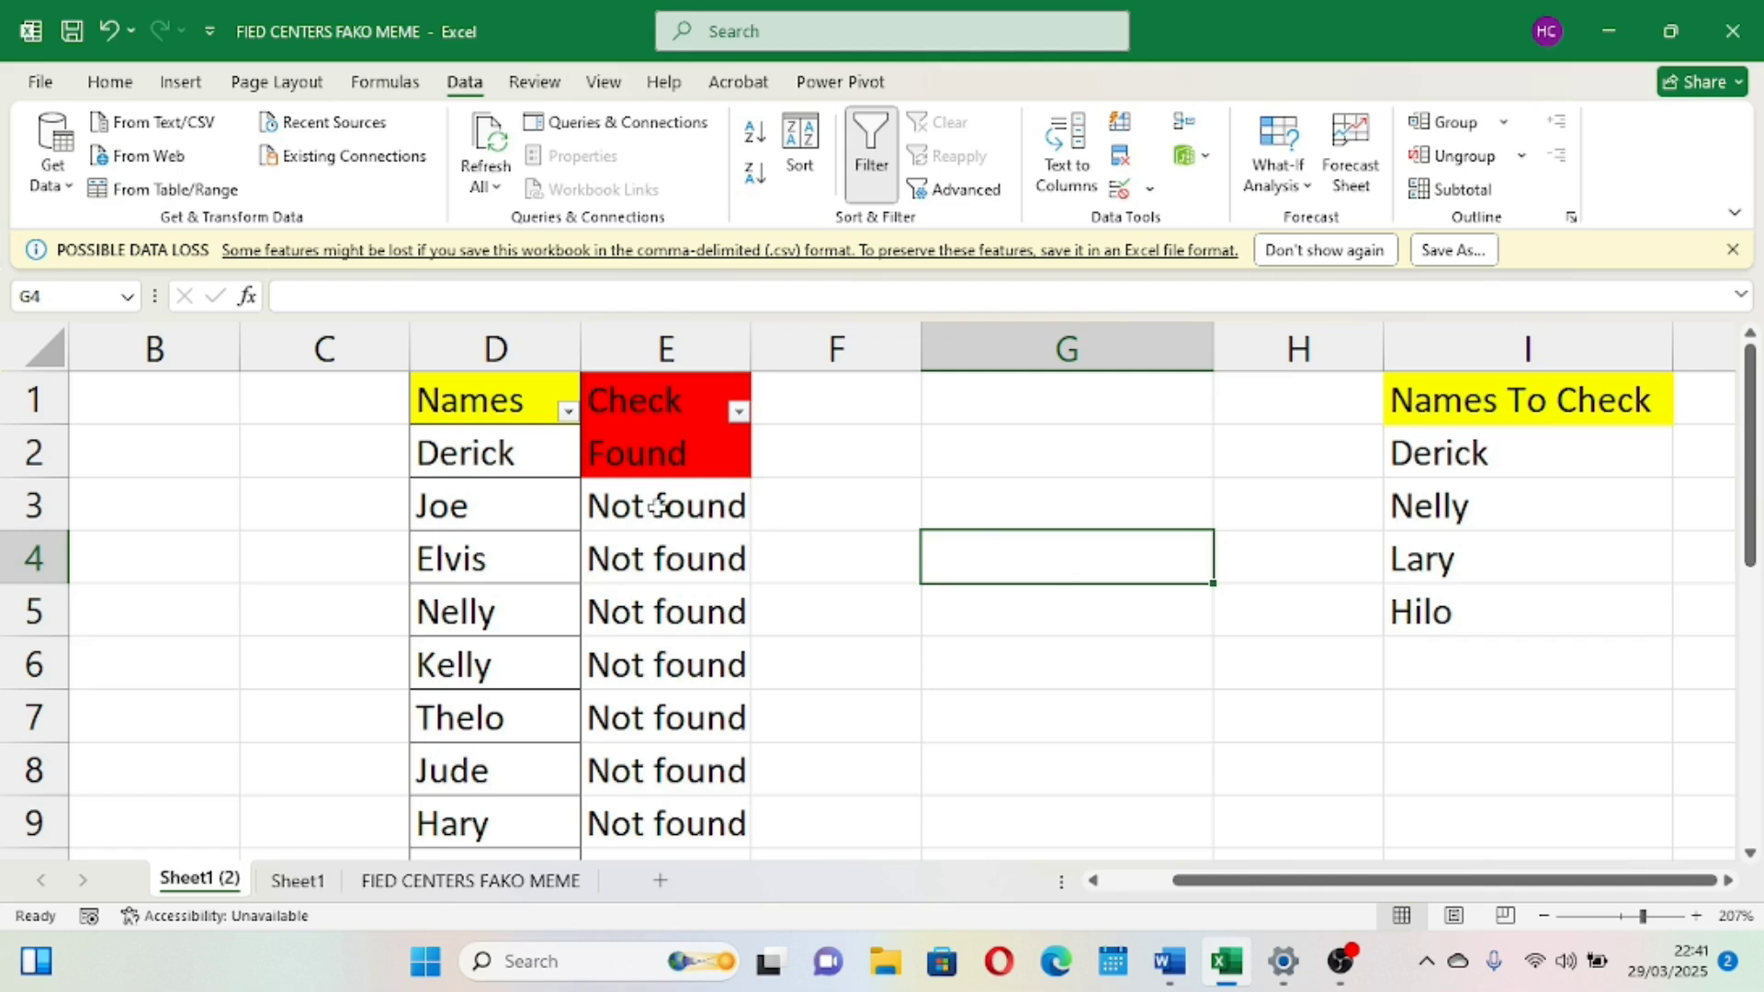
pyautogui.doubleClick(690, 459)
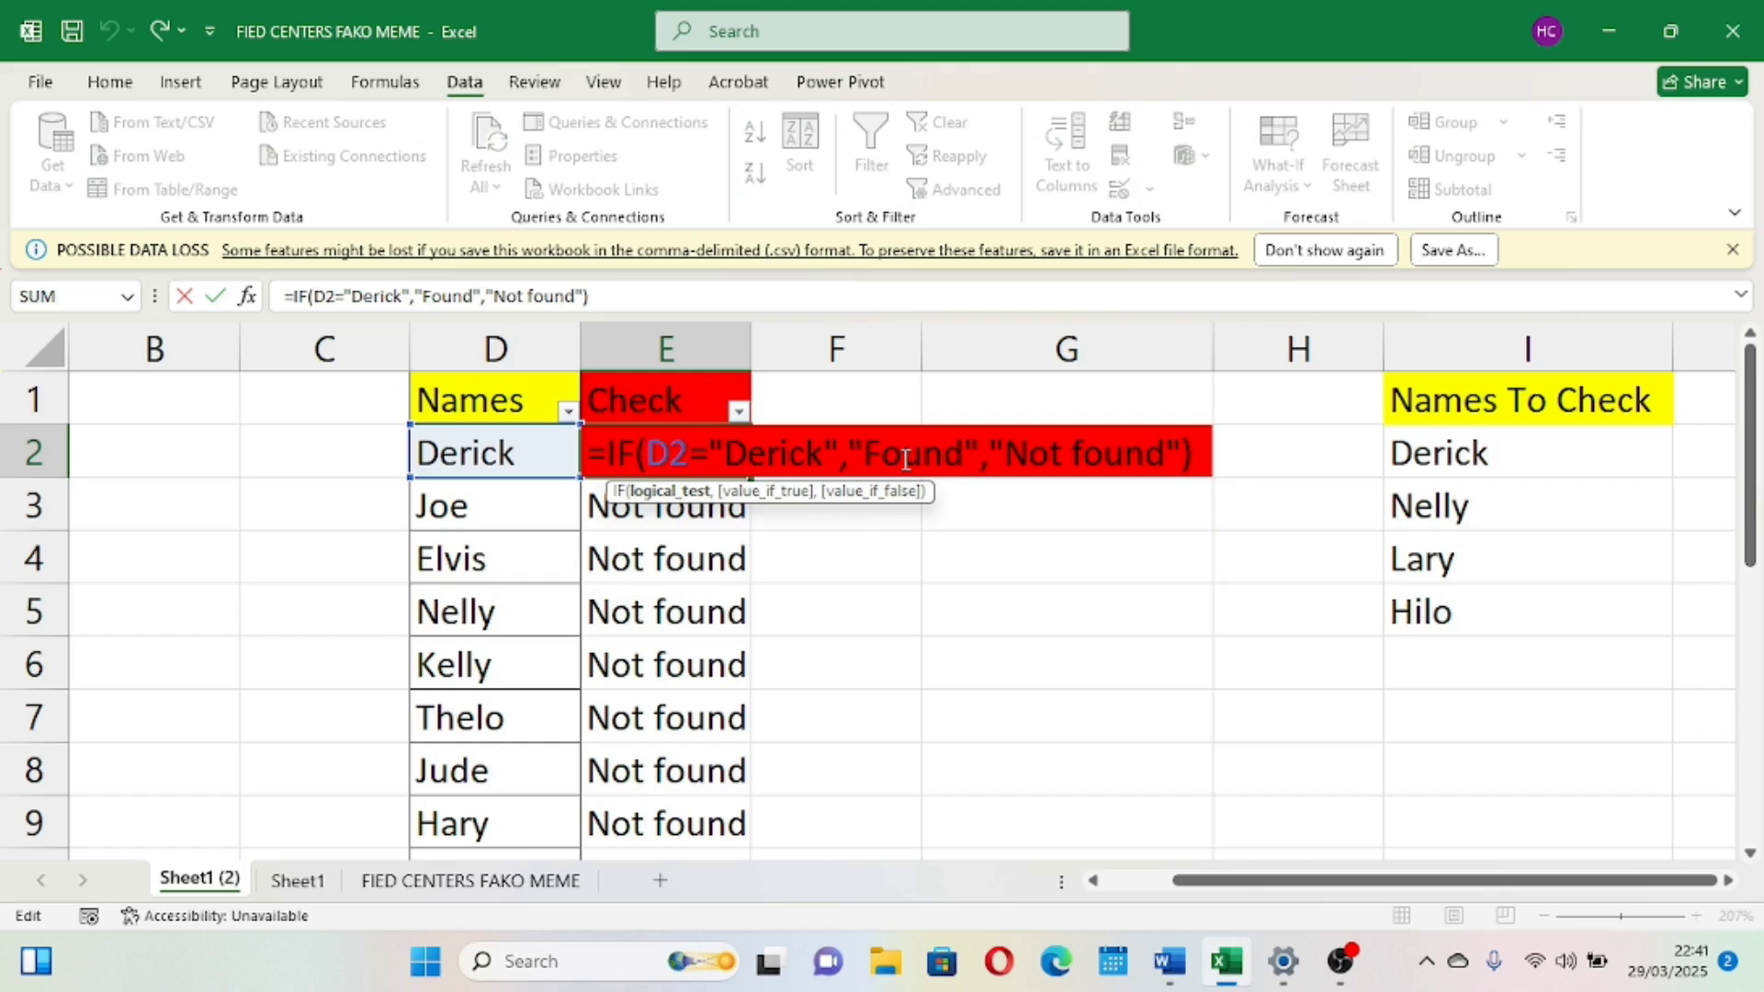
pyautogui.click(925, 599)
pyautogui.click(688, 450)
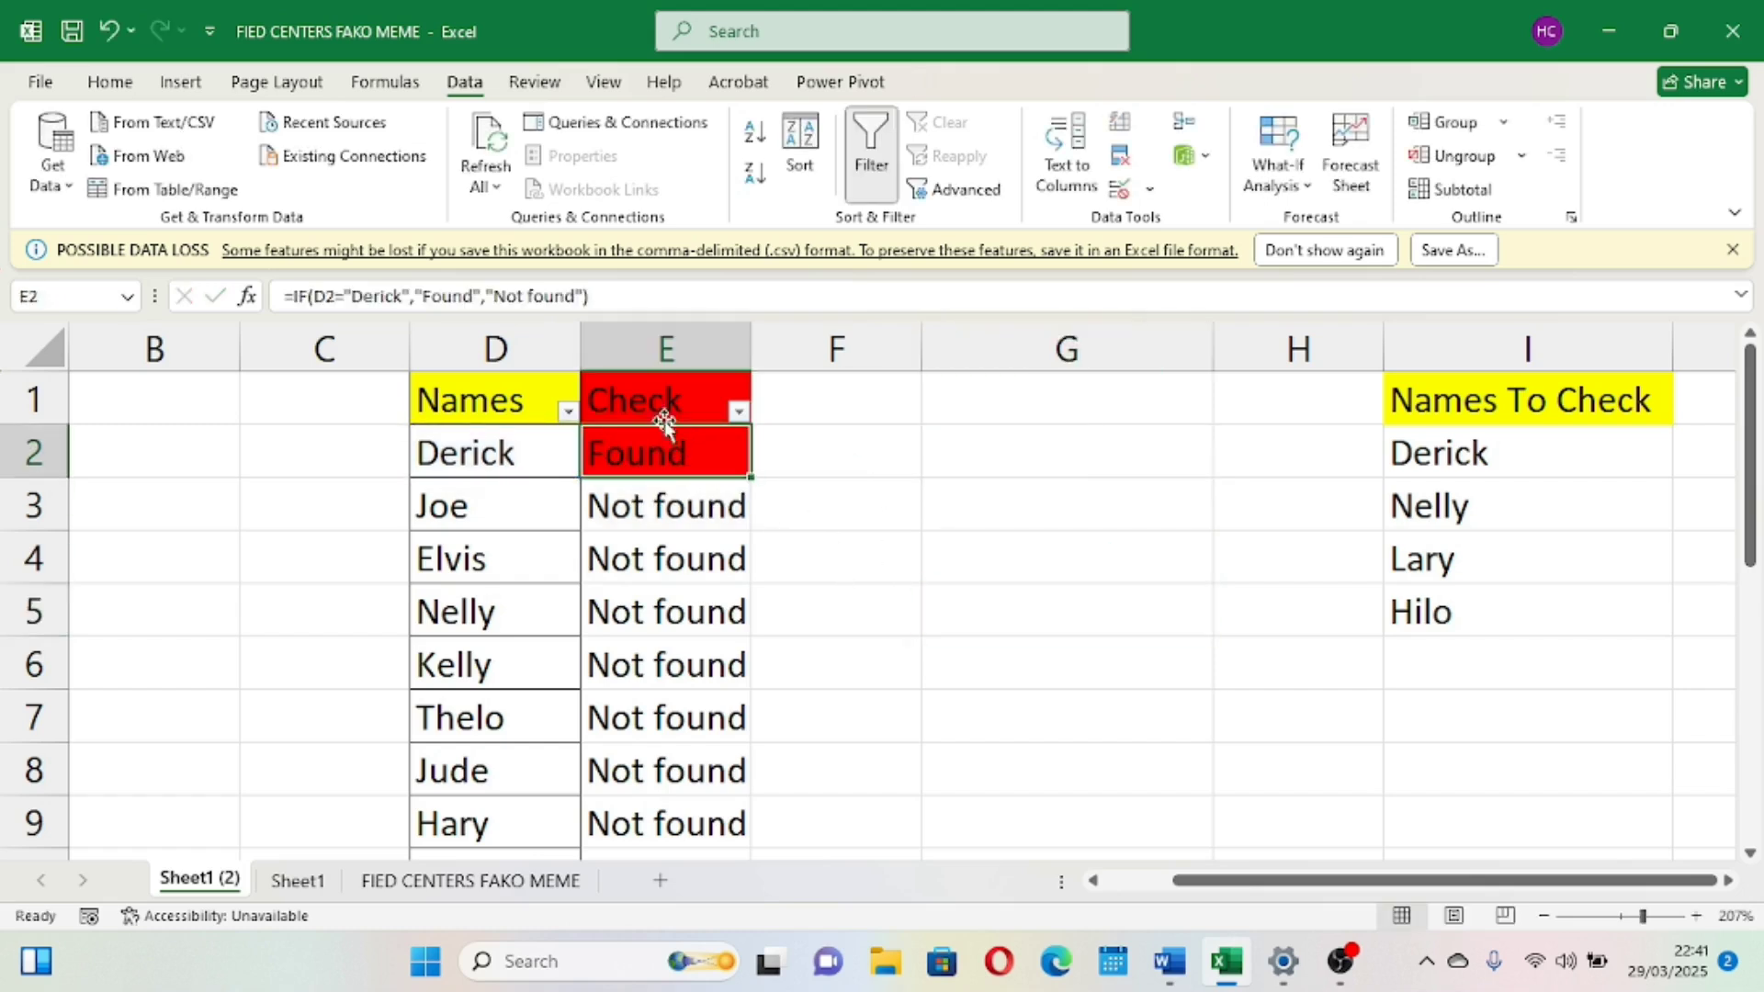
# Remove the fill colour from cell E2
pyautogui.moveTo(658, 408); pyautogui.dragTo(670, 441)
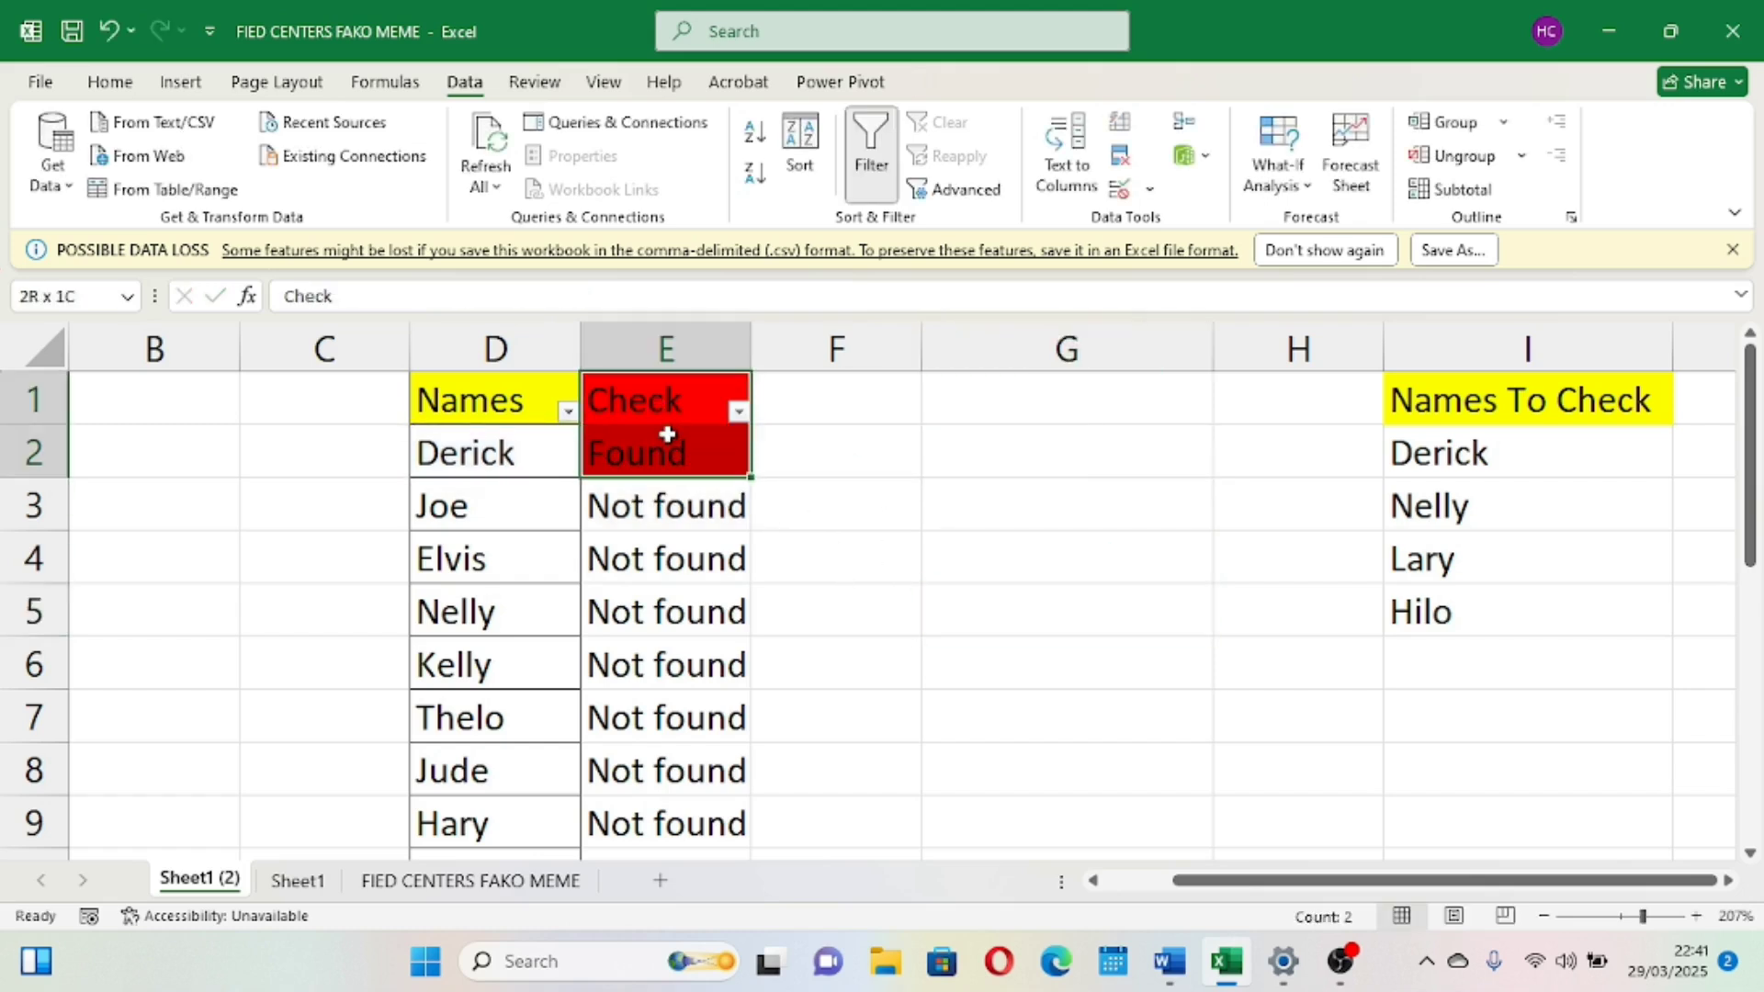
pyautogui.click(670, 444)
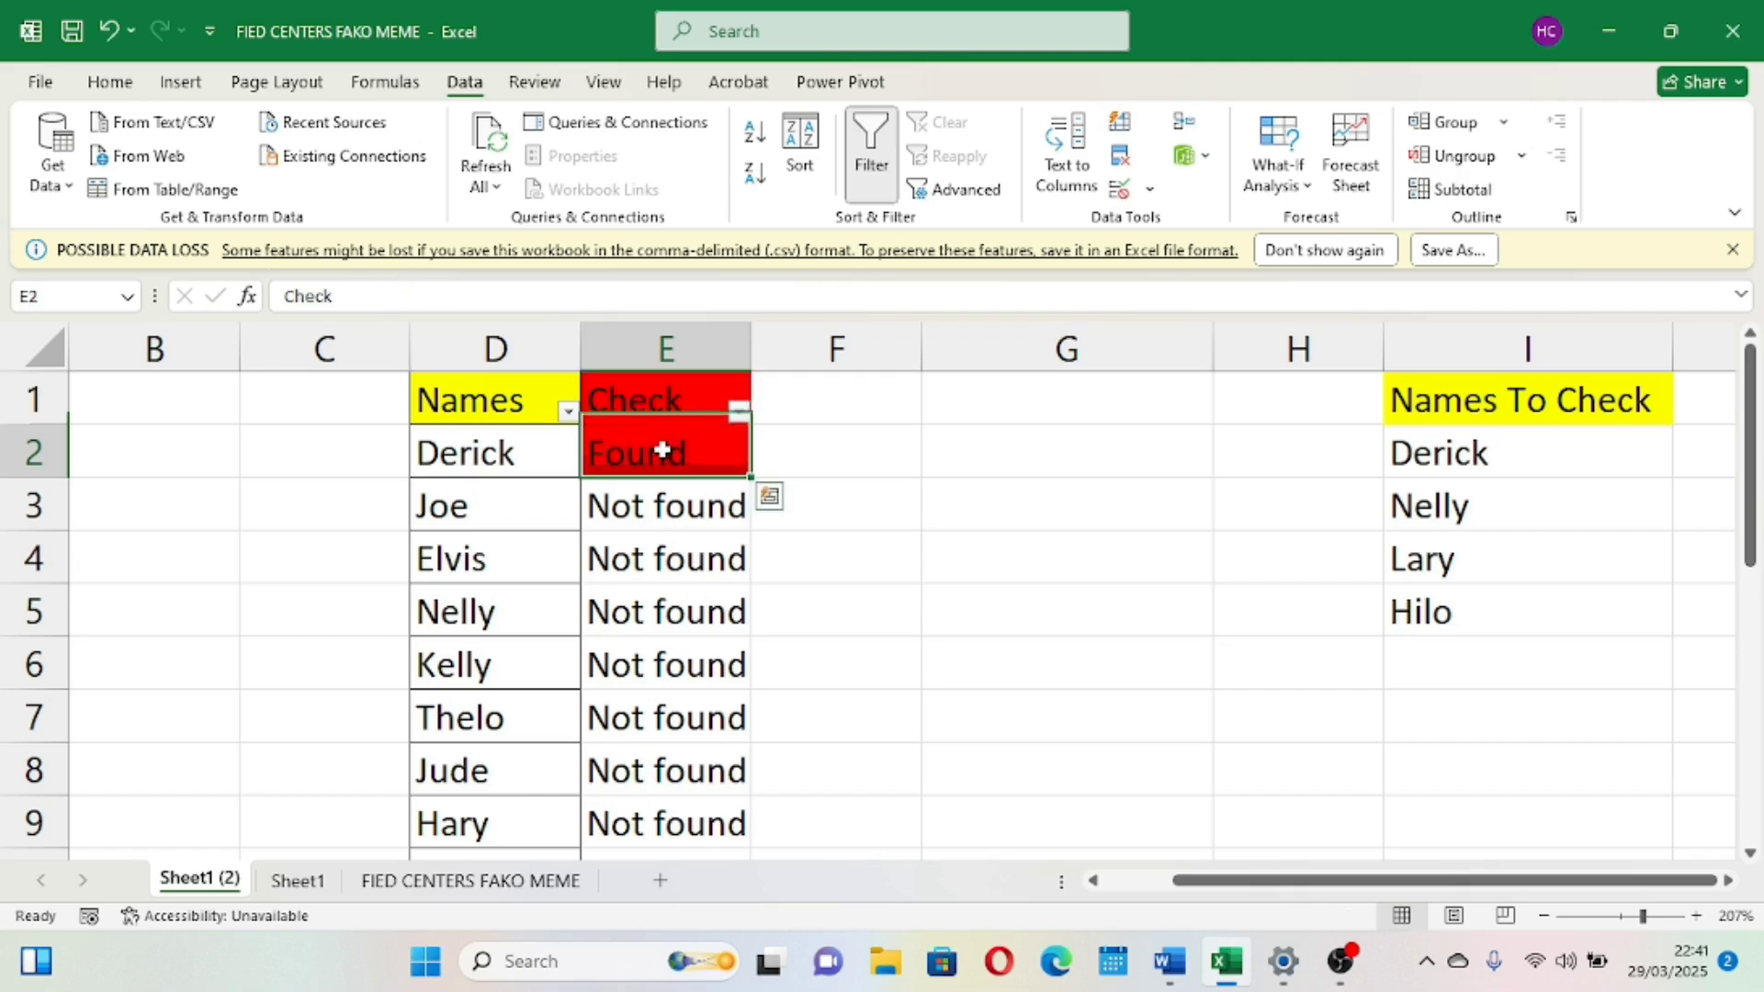
pyautogui.click(110, 82)
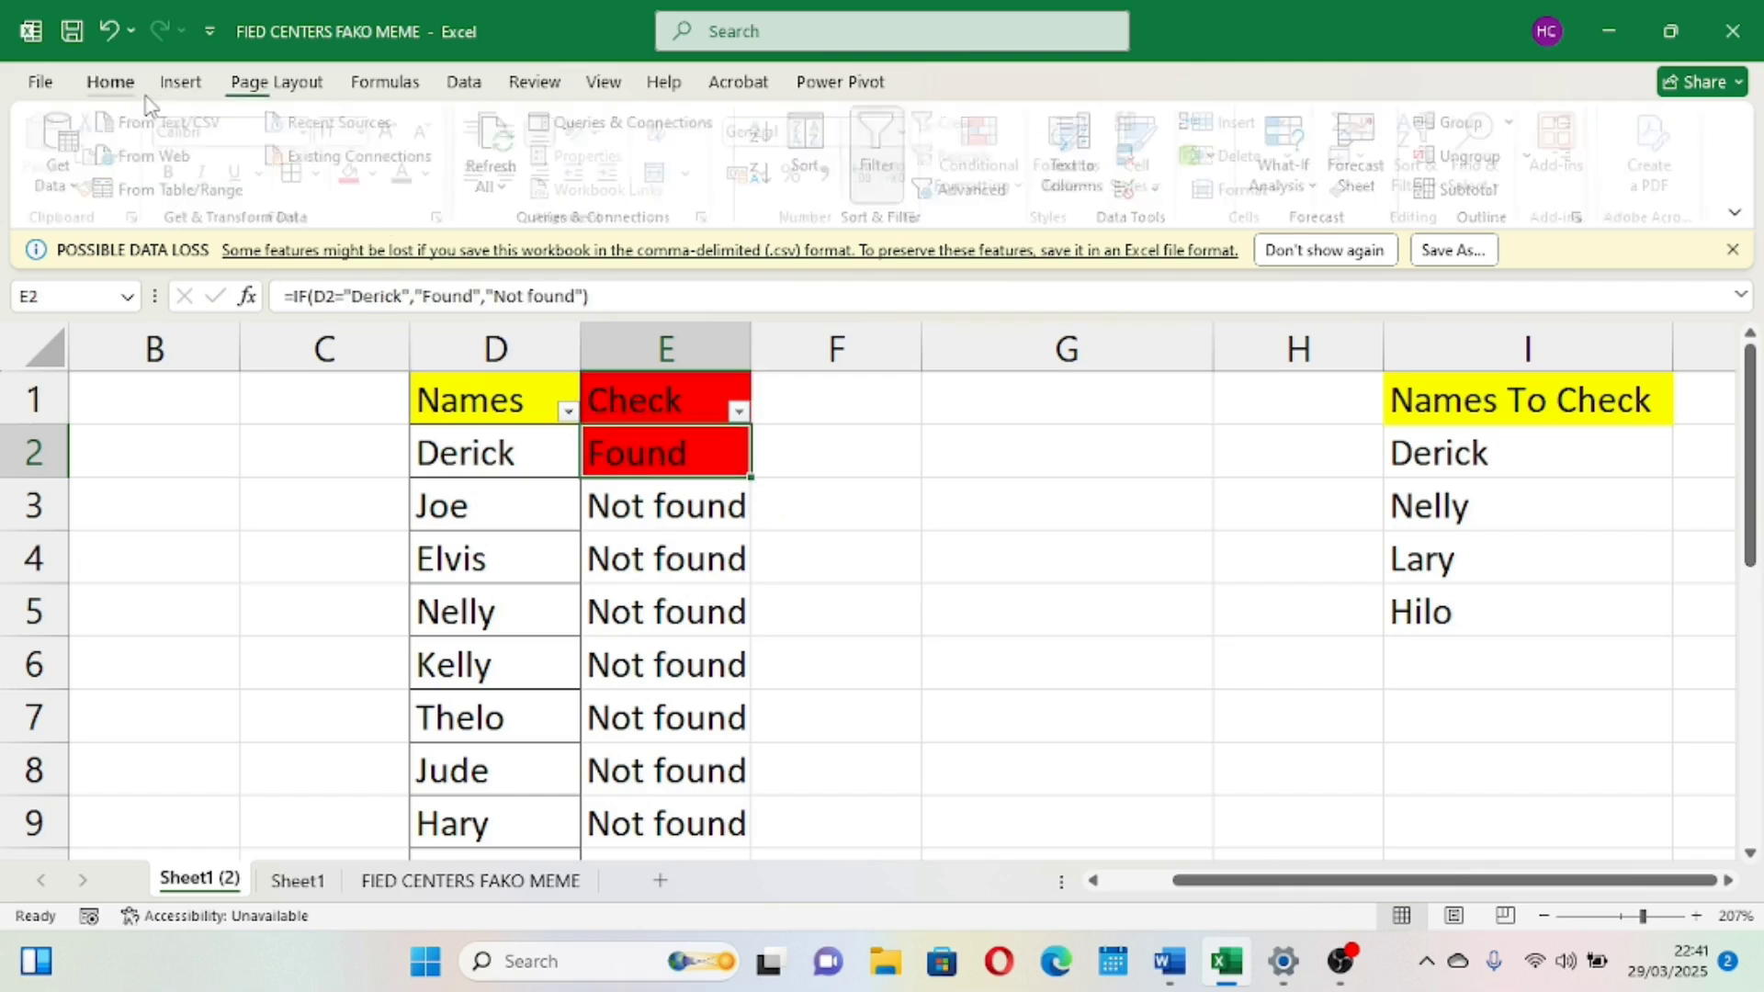
pyautogui.click(386, 174)
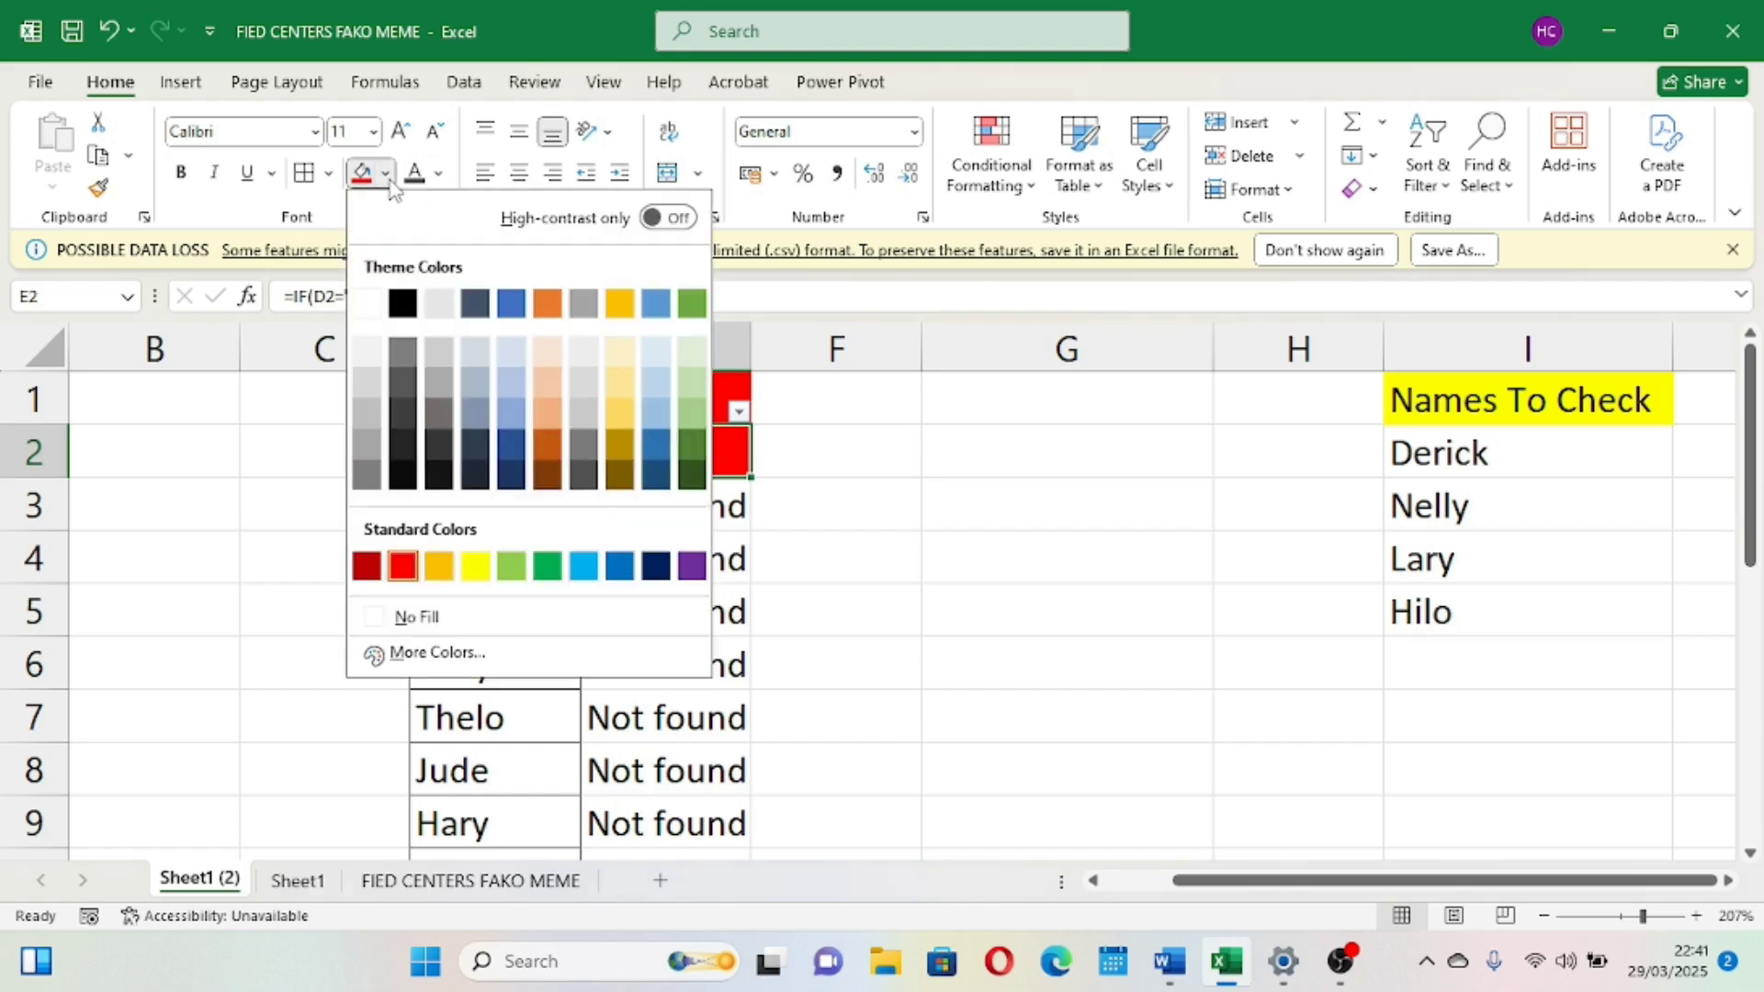
pyautogui.click(376, 618)
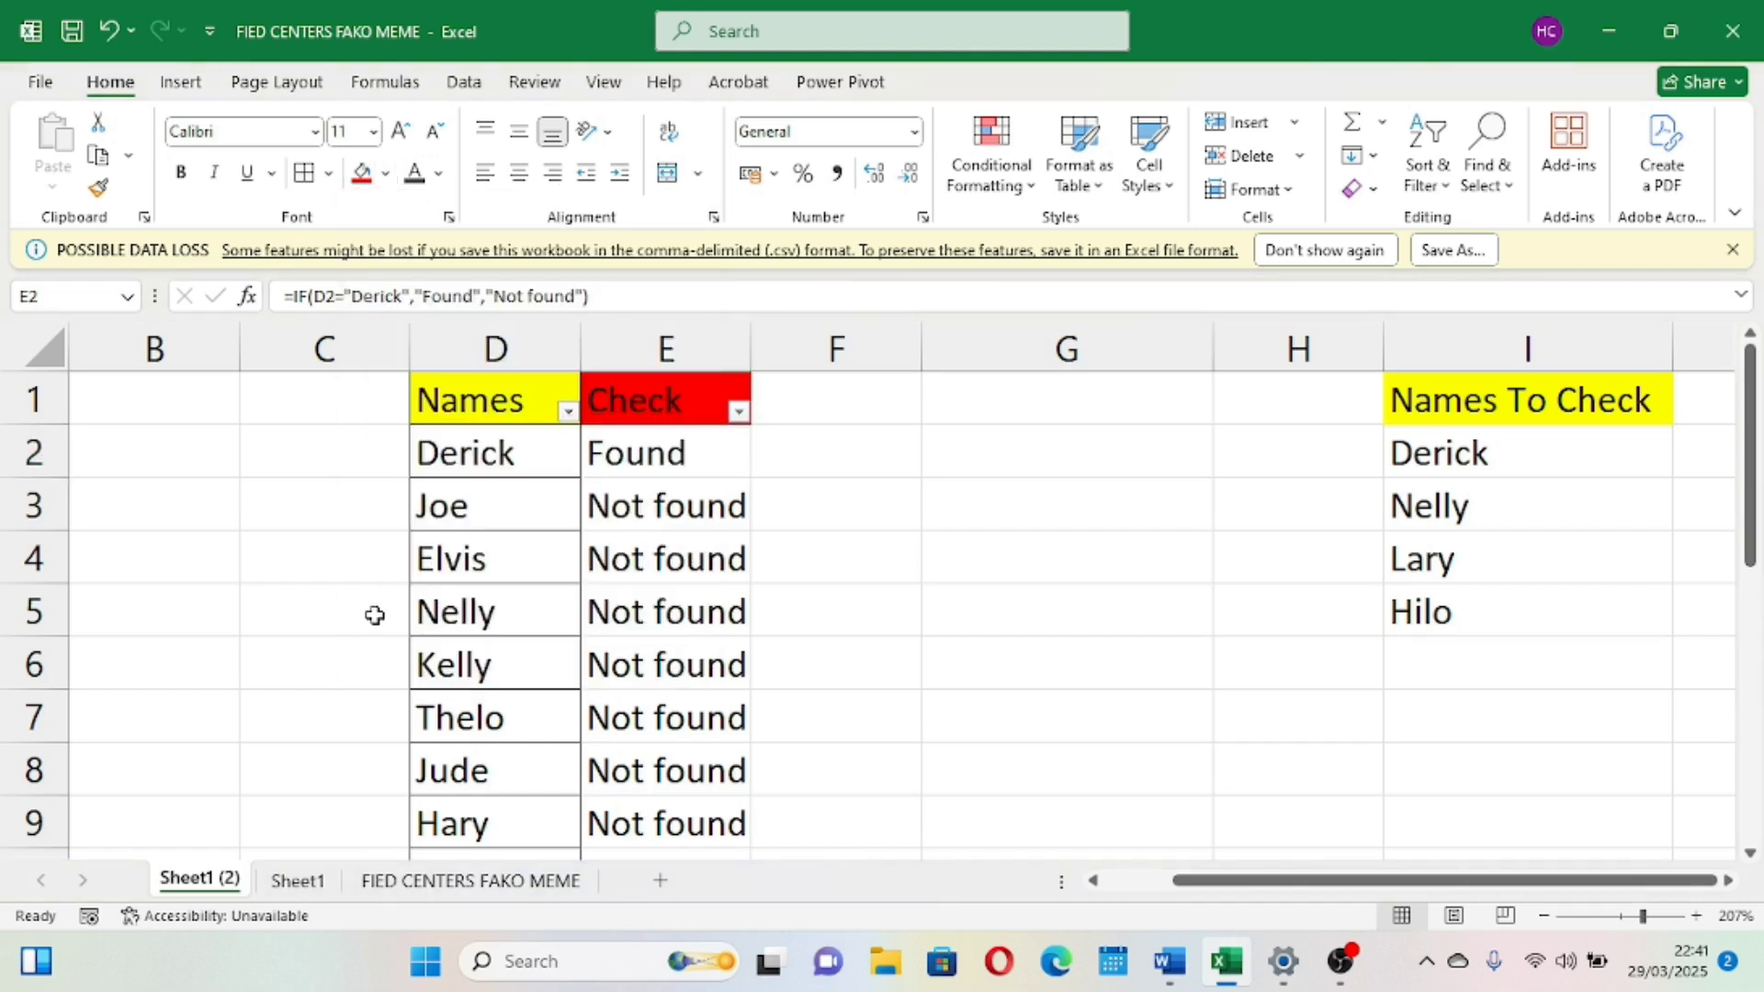
# Edit the E2 formula to insert a nested IF testing D2="Nelly" before the "Not found" argument
pyautogui.doubleClick(708, 455)
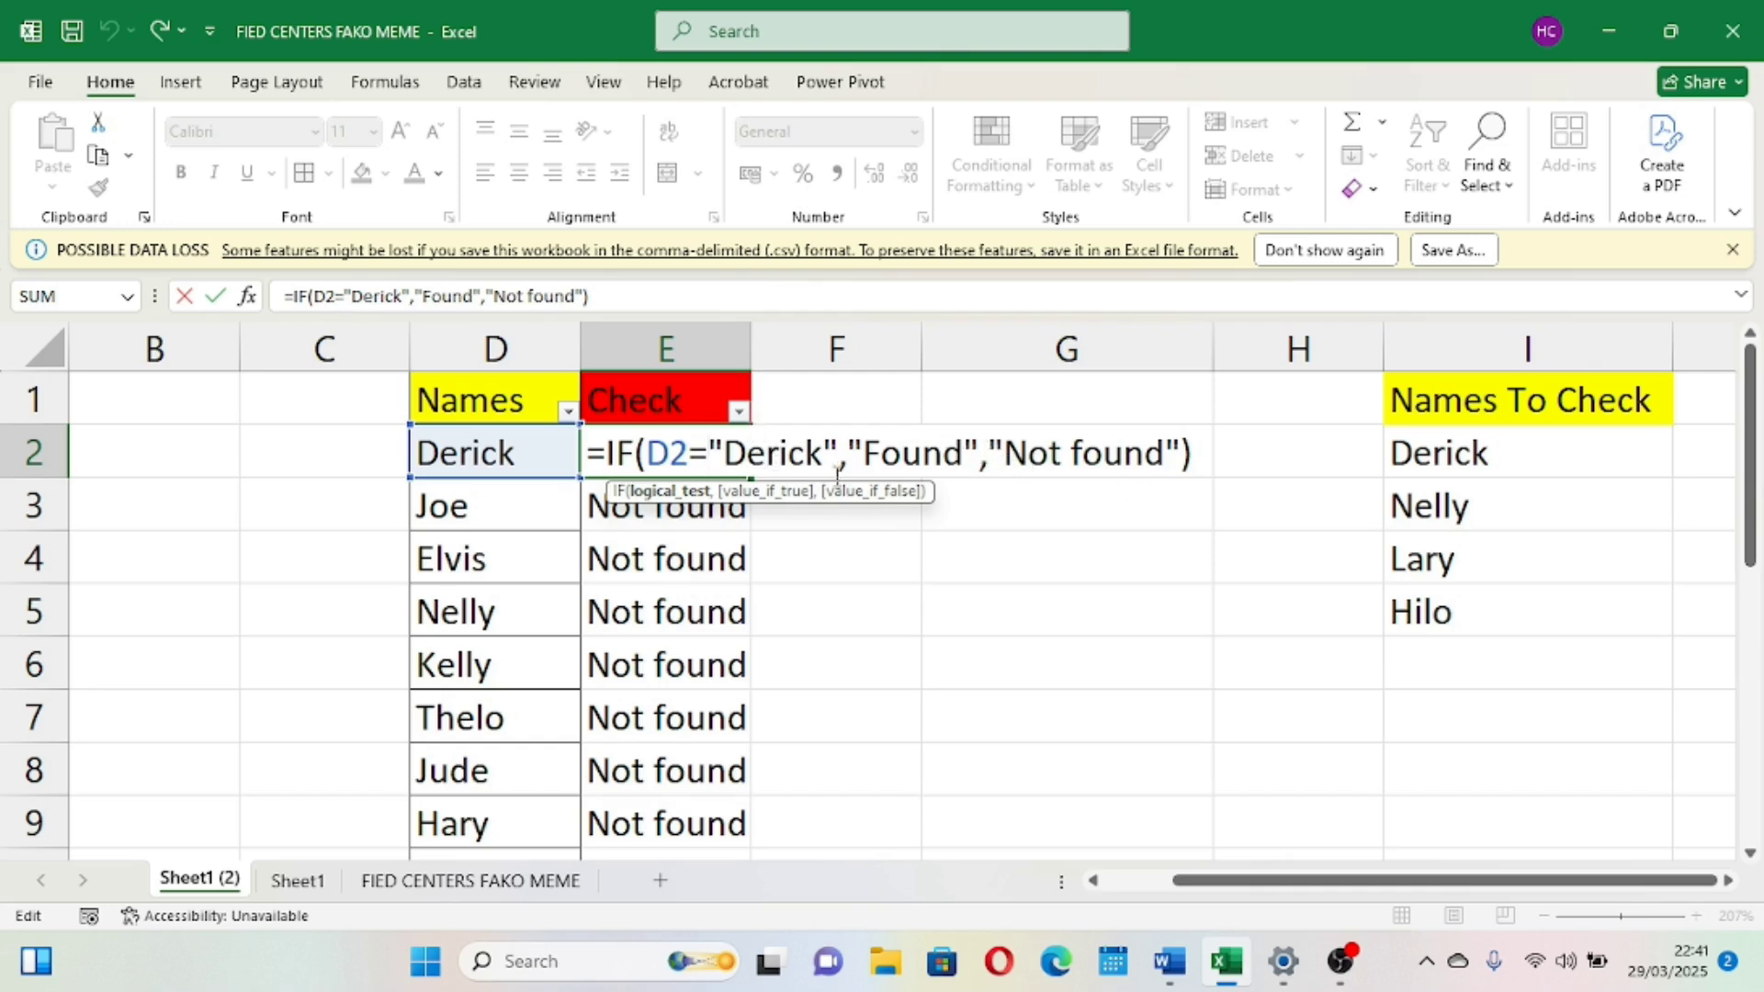
pyautogui.click(987, 462)
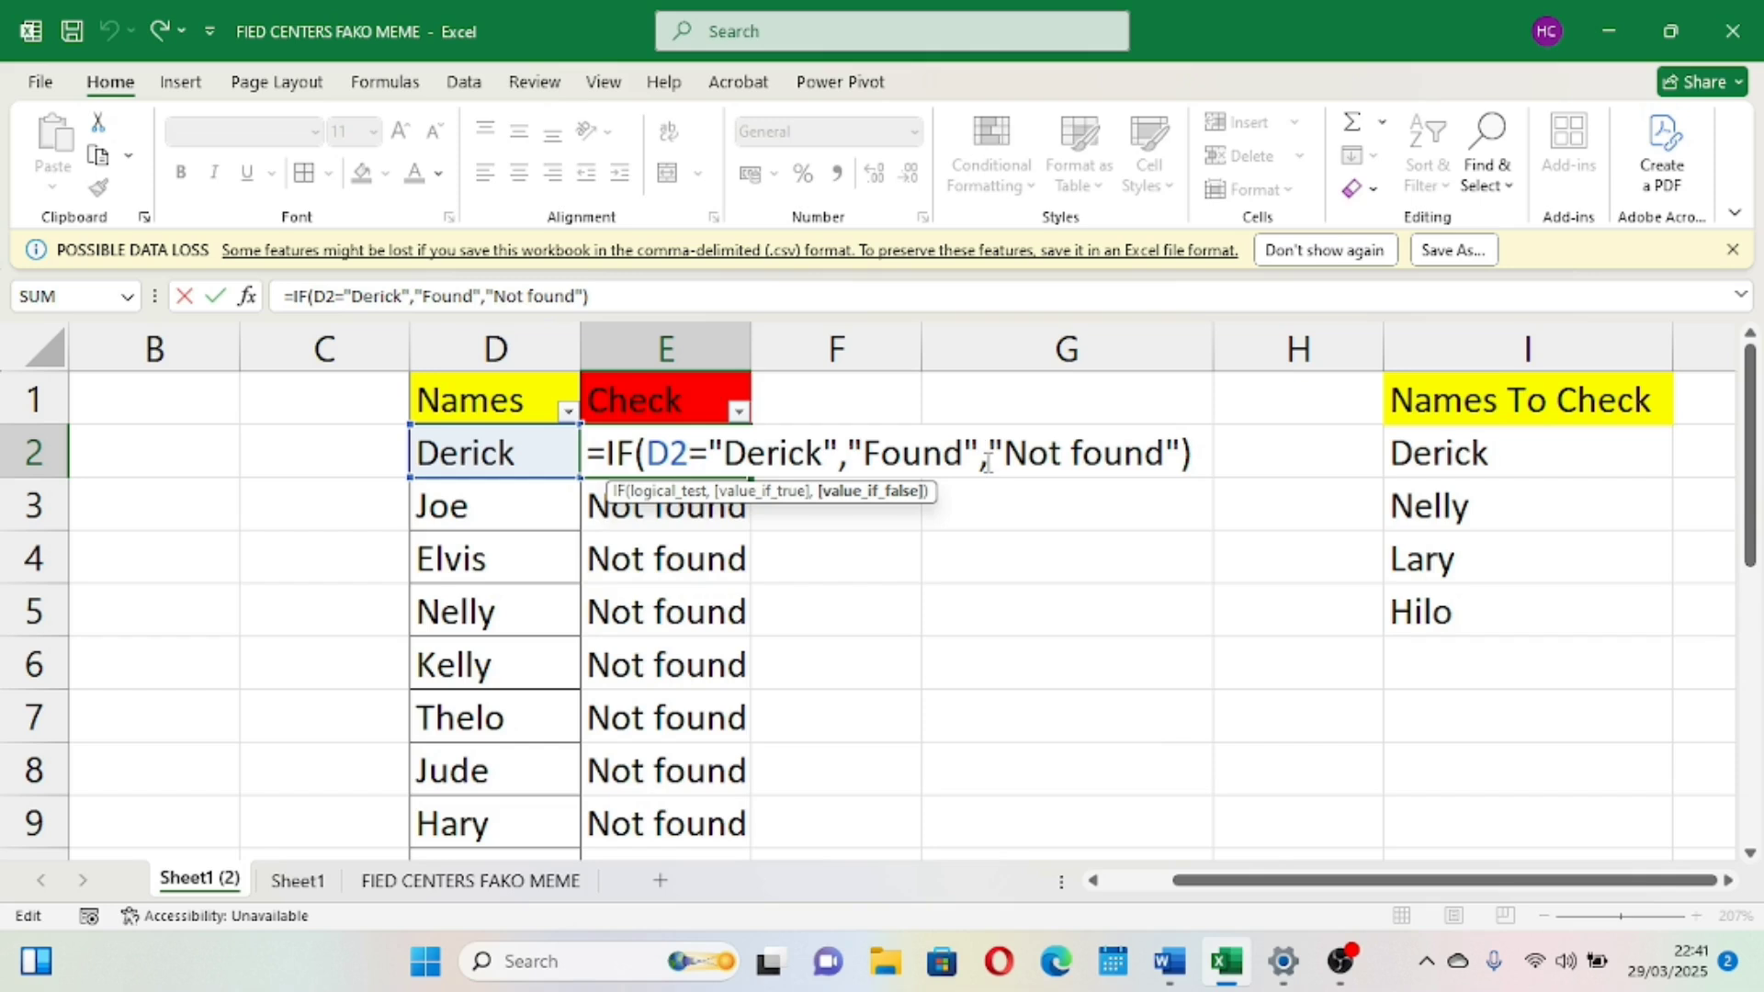
pyautogui.write('if')
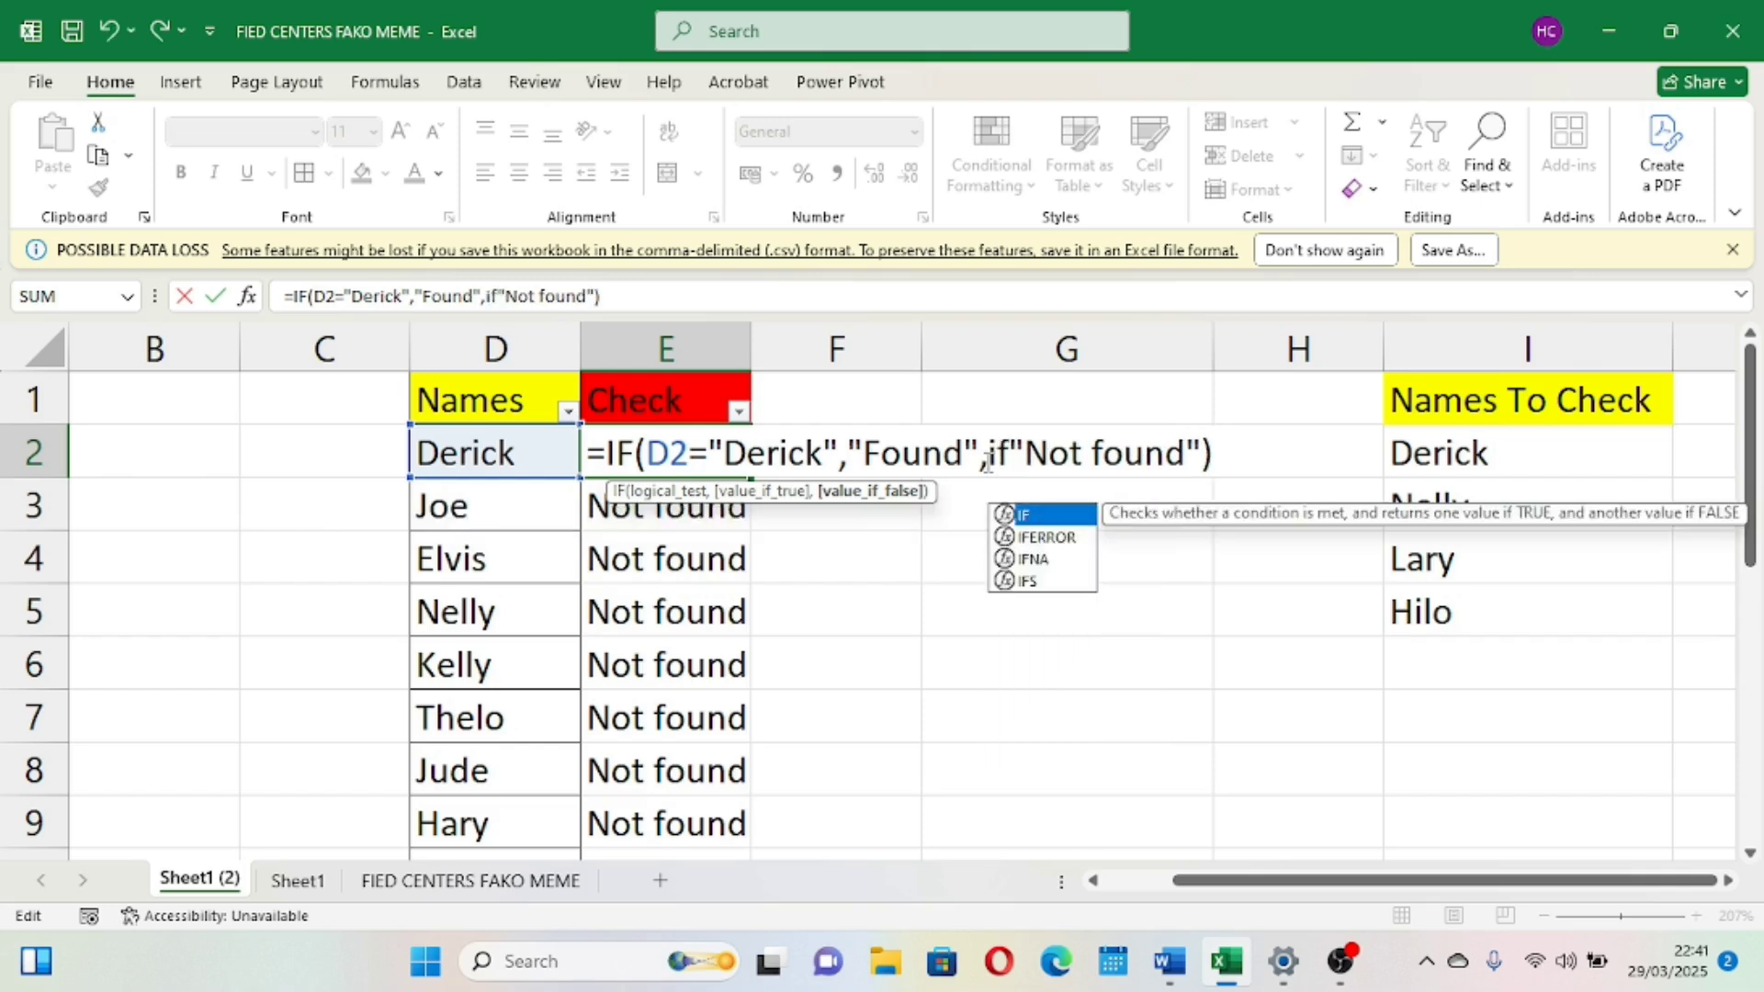
pyautogui.write('(')
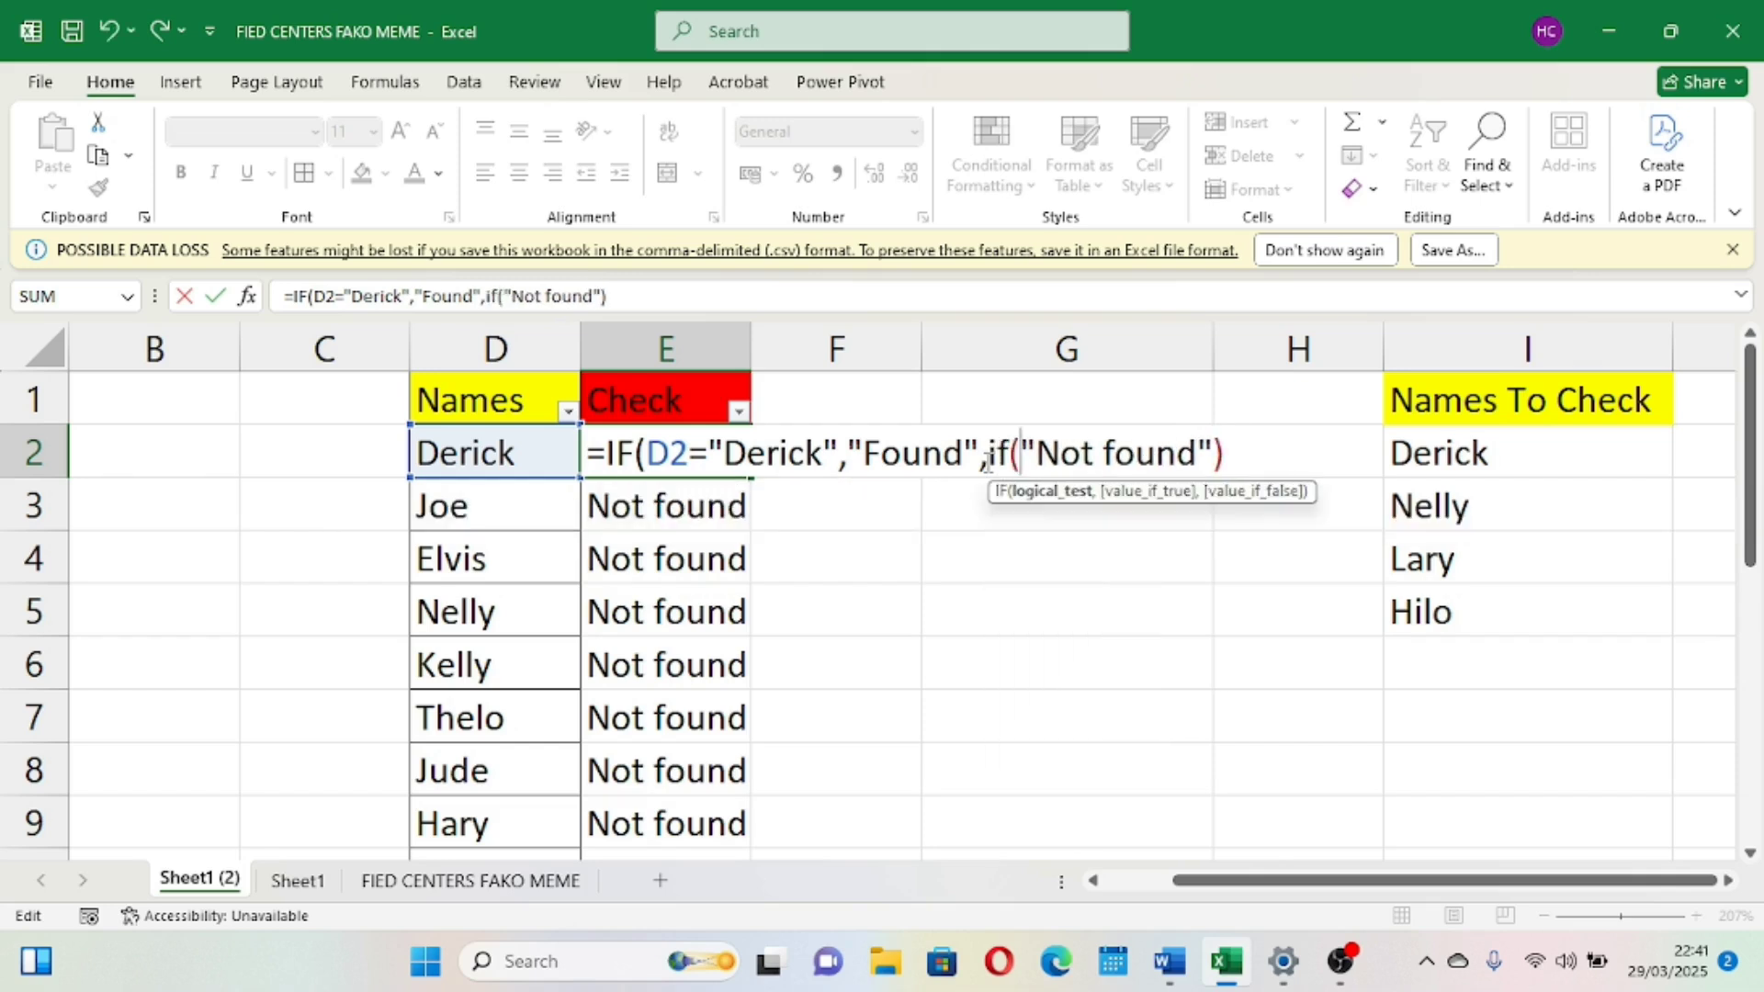
pyautogui.click(512, 446)
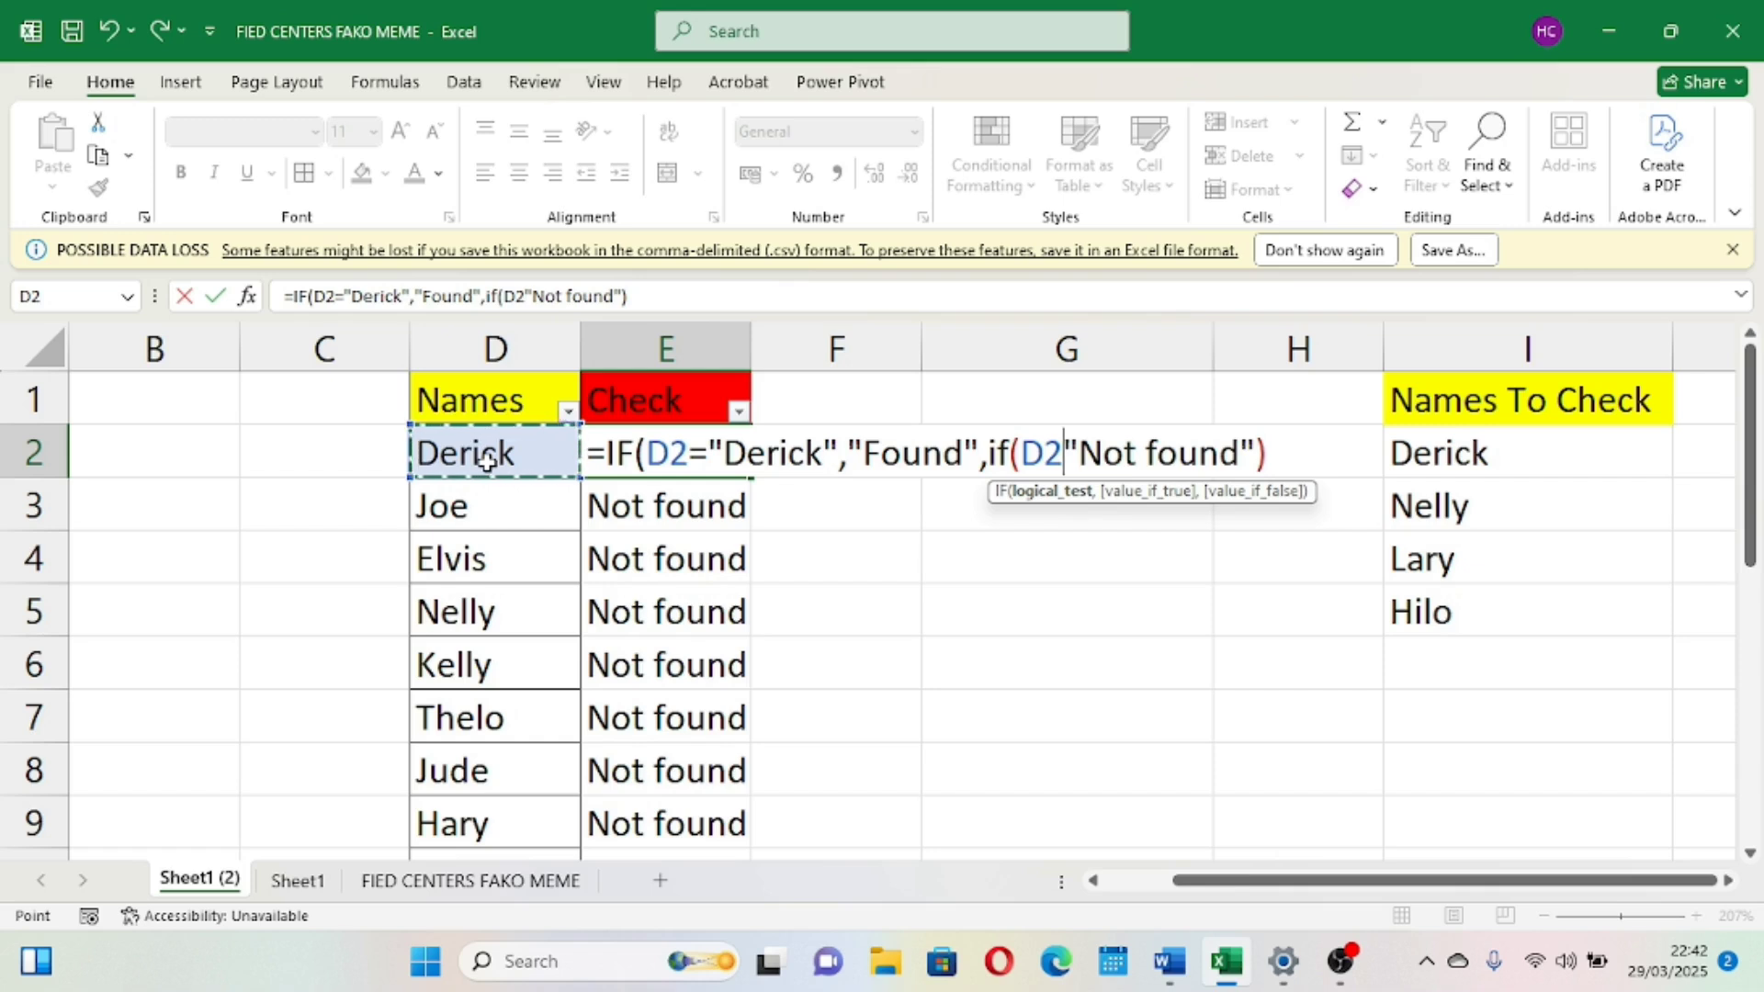
pyautogui.write('=')
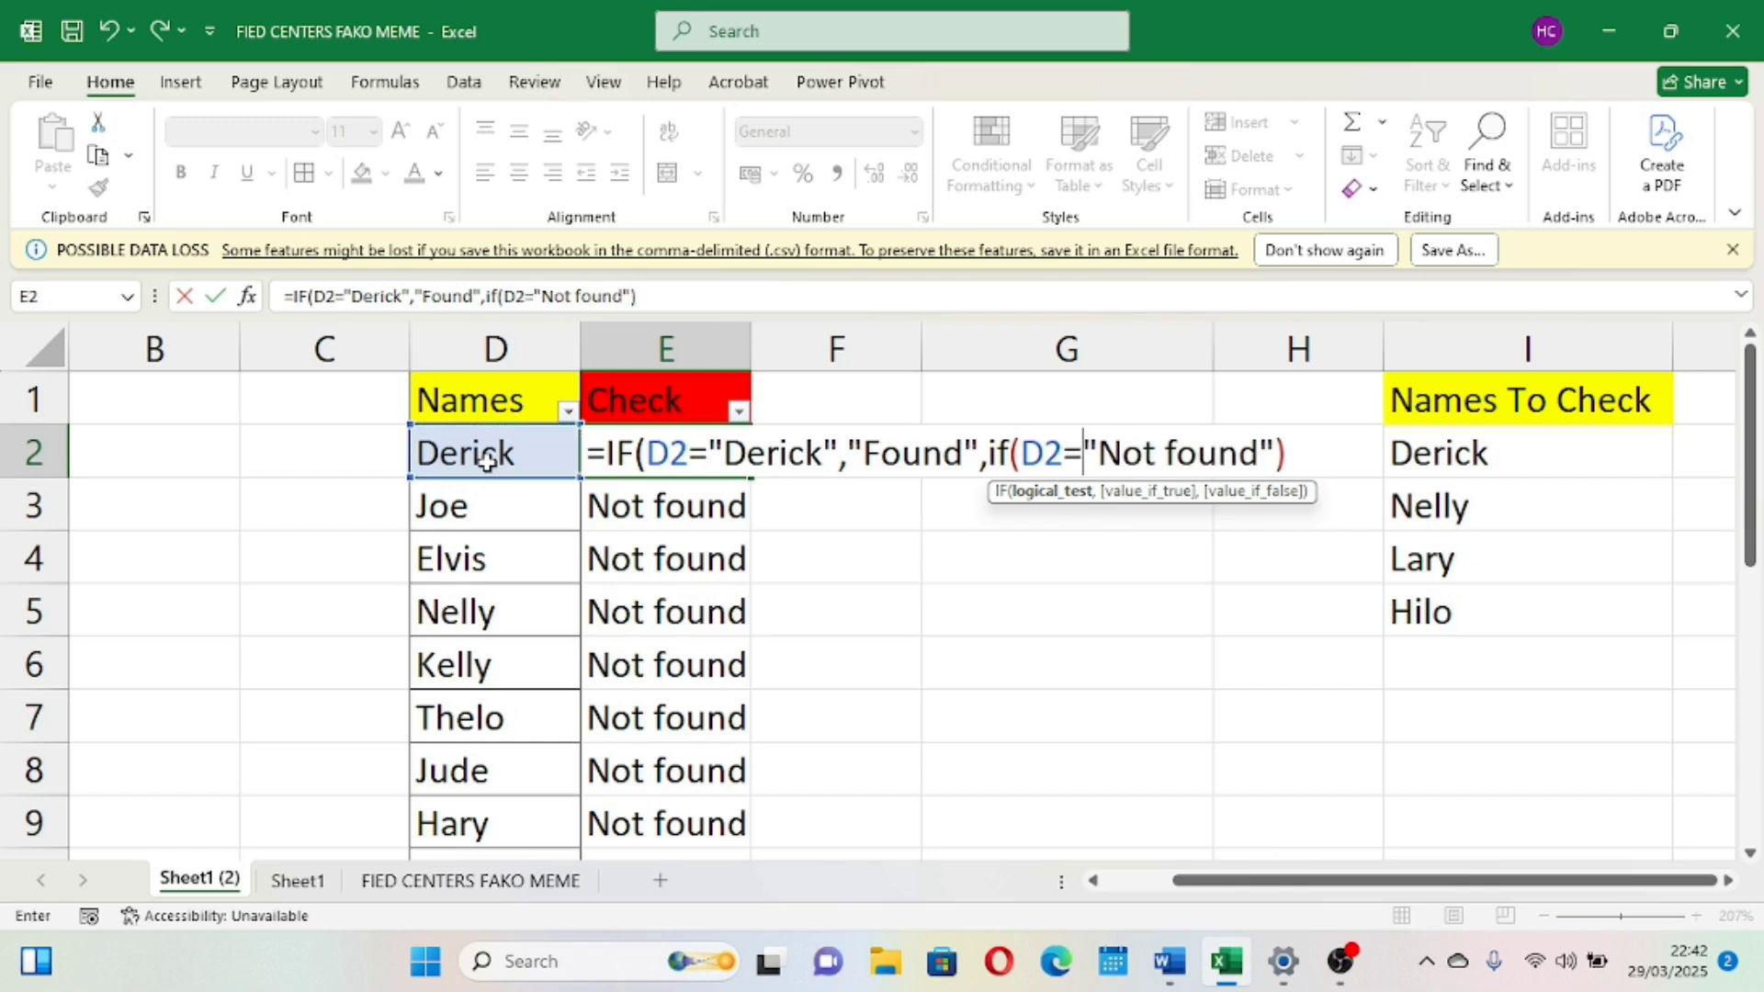
pyautogui.write('N')
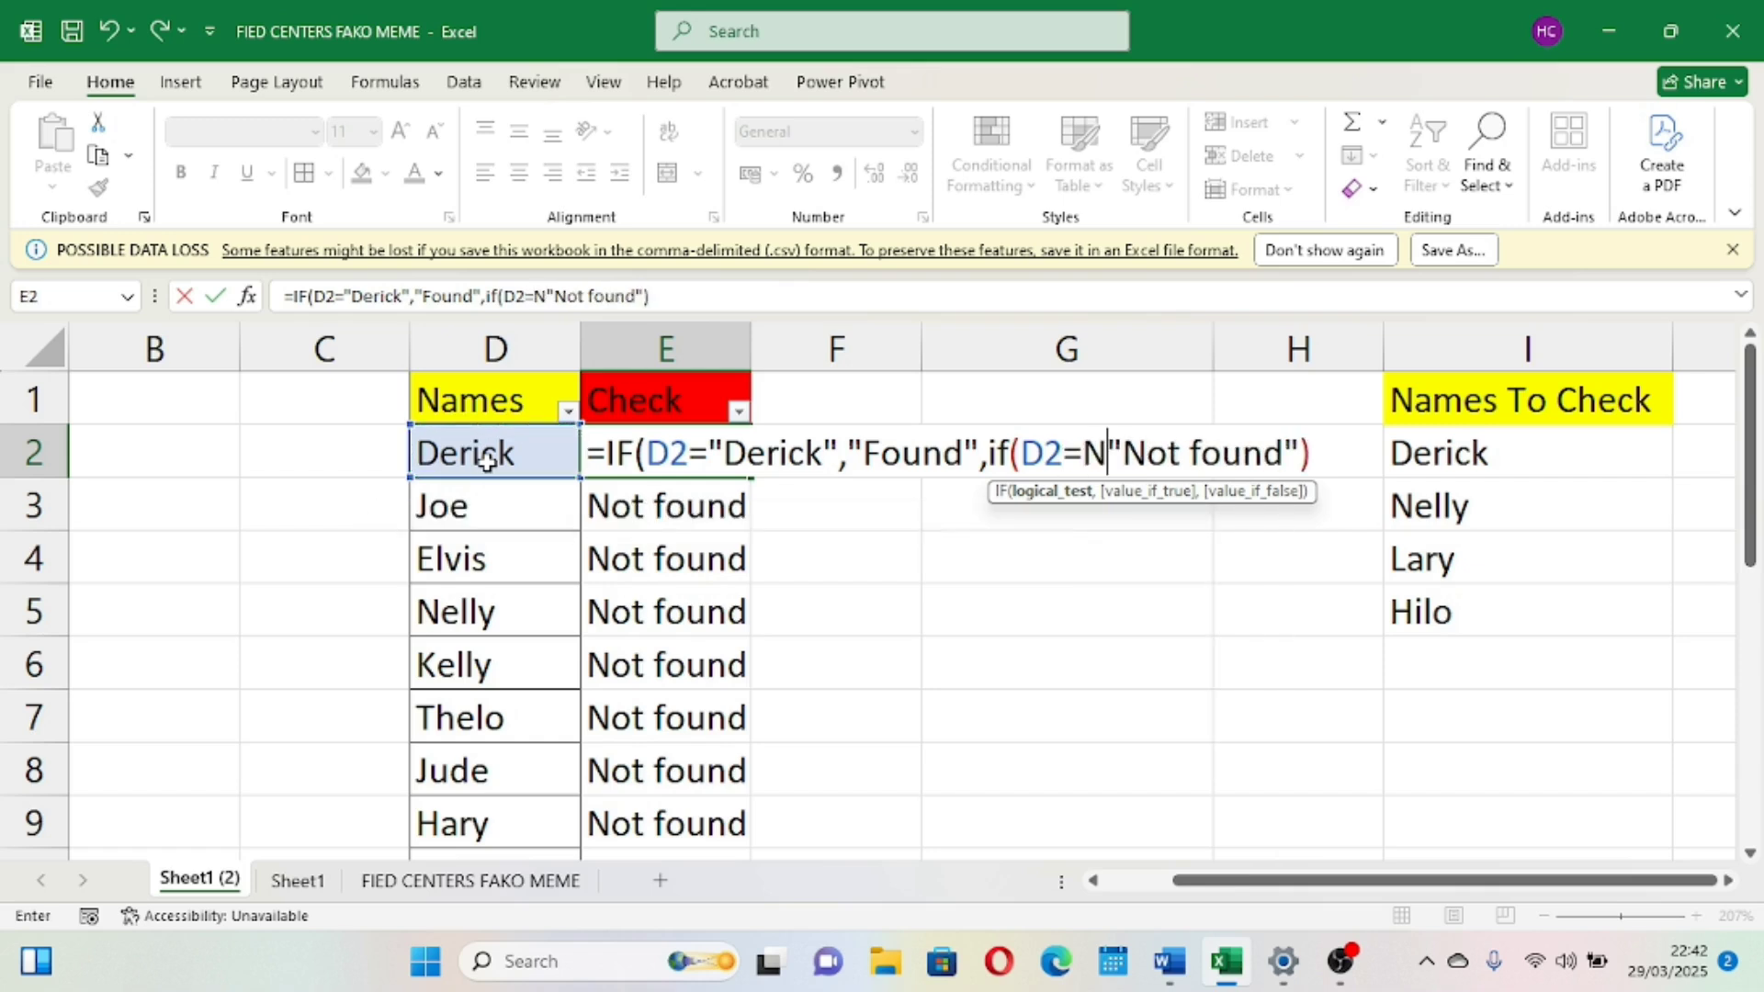
pyautogui.press('BackSpace')
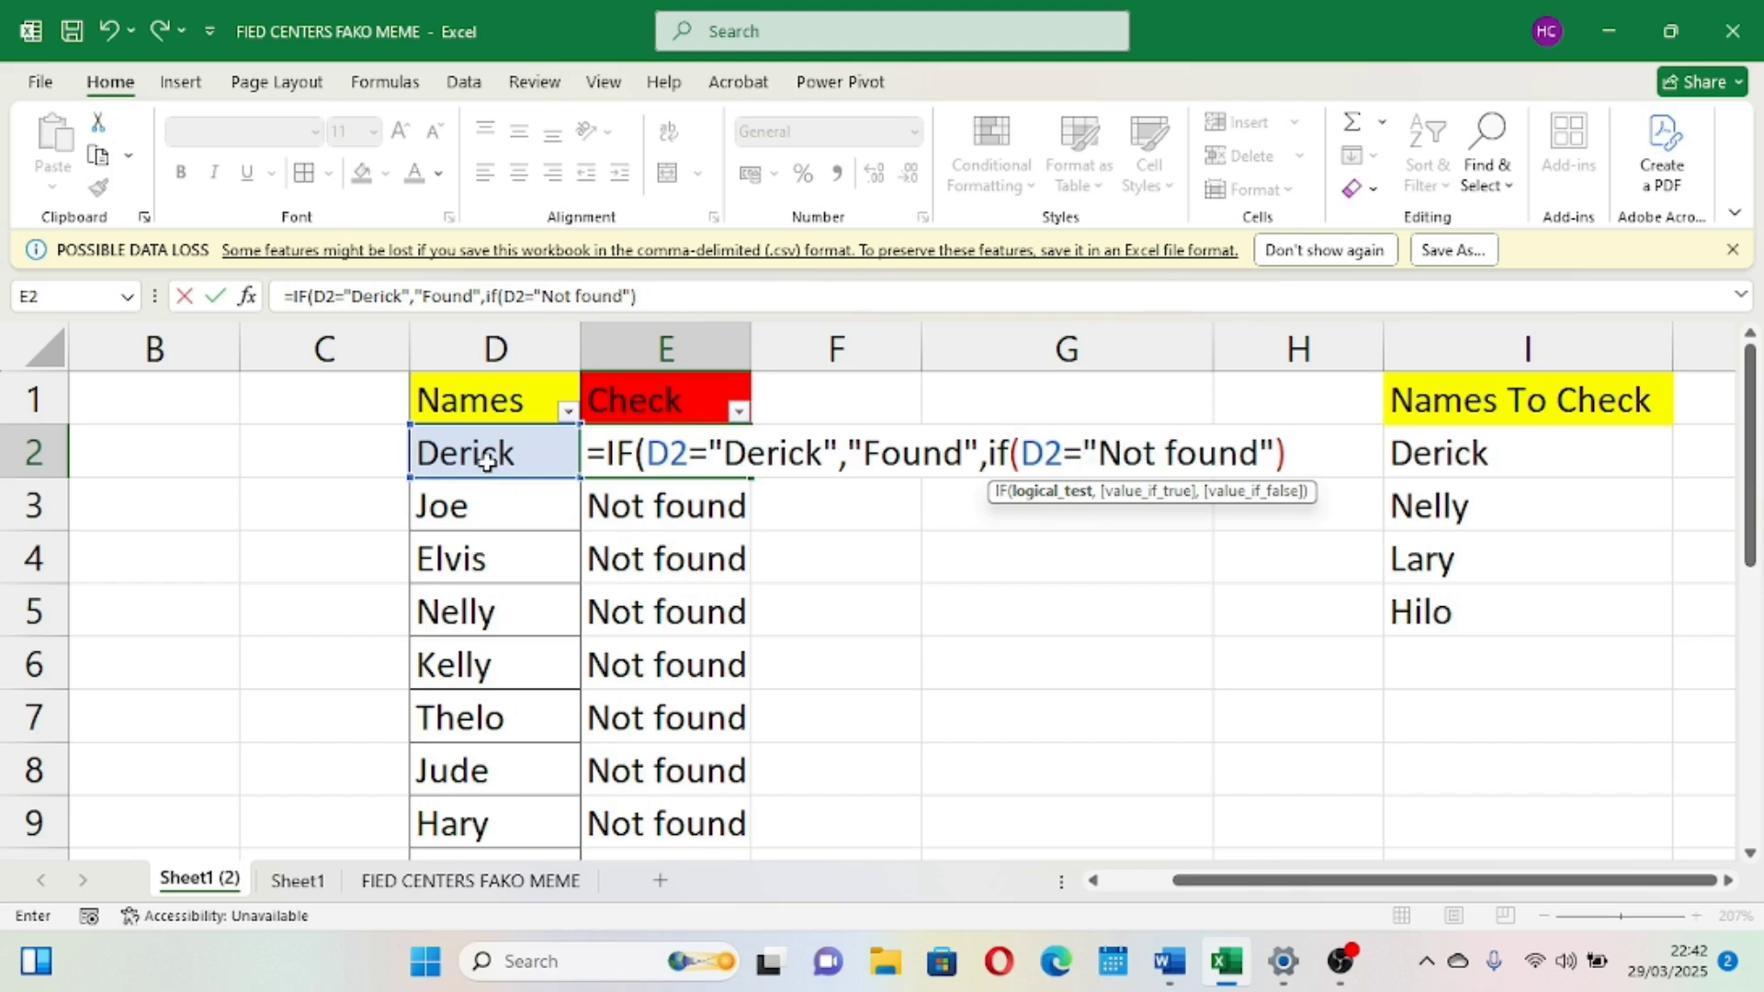
pyautogui.write('"')
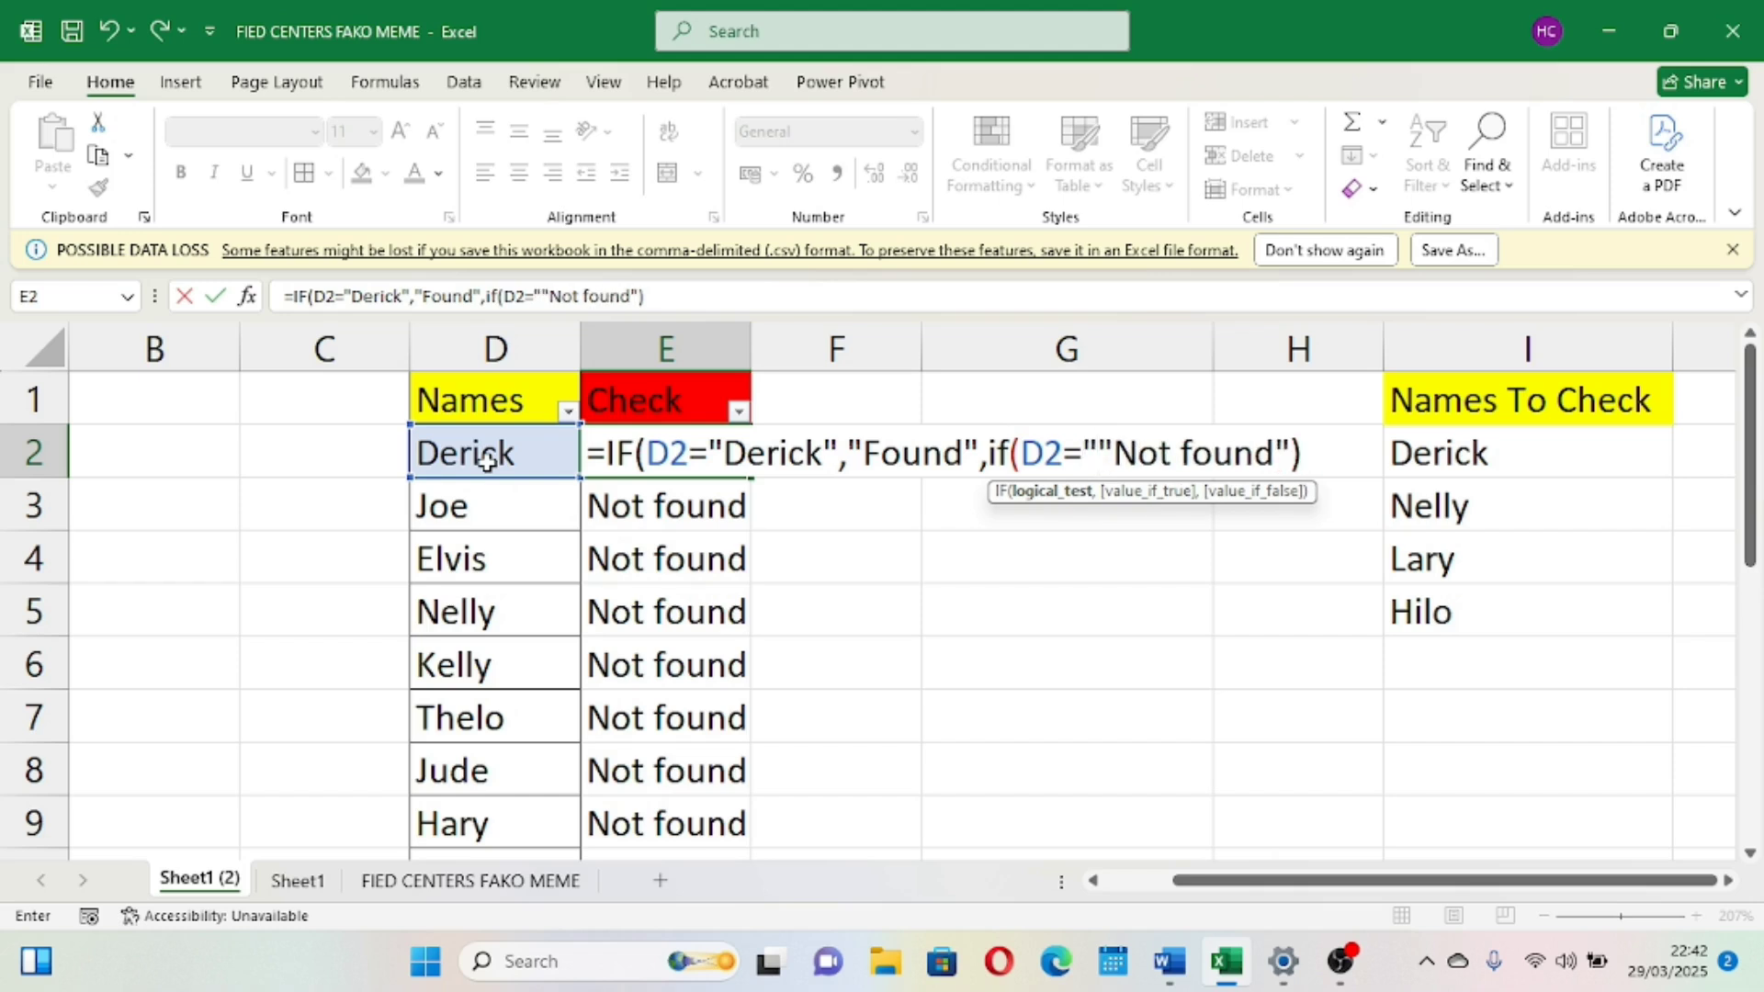
pyautogui.write('Nelly')
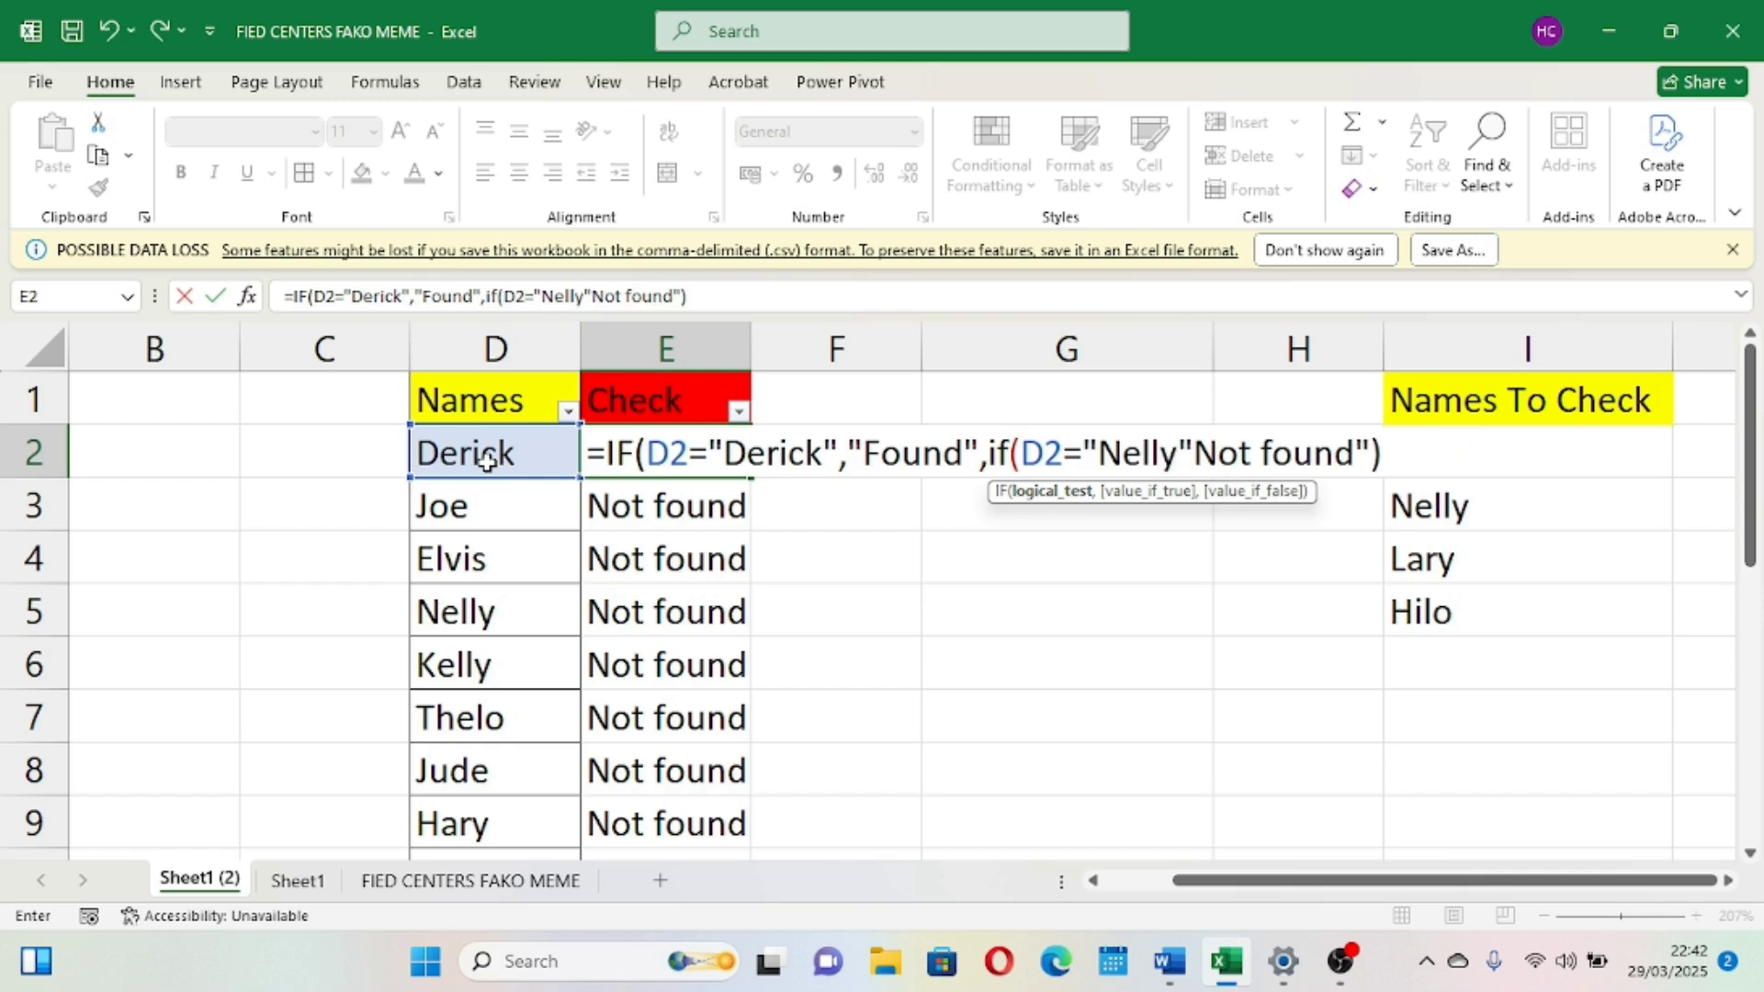
pyautogui.write('"')
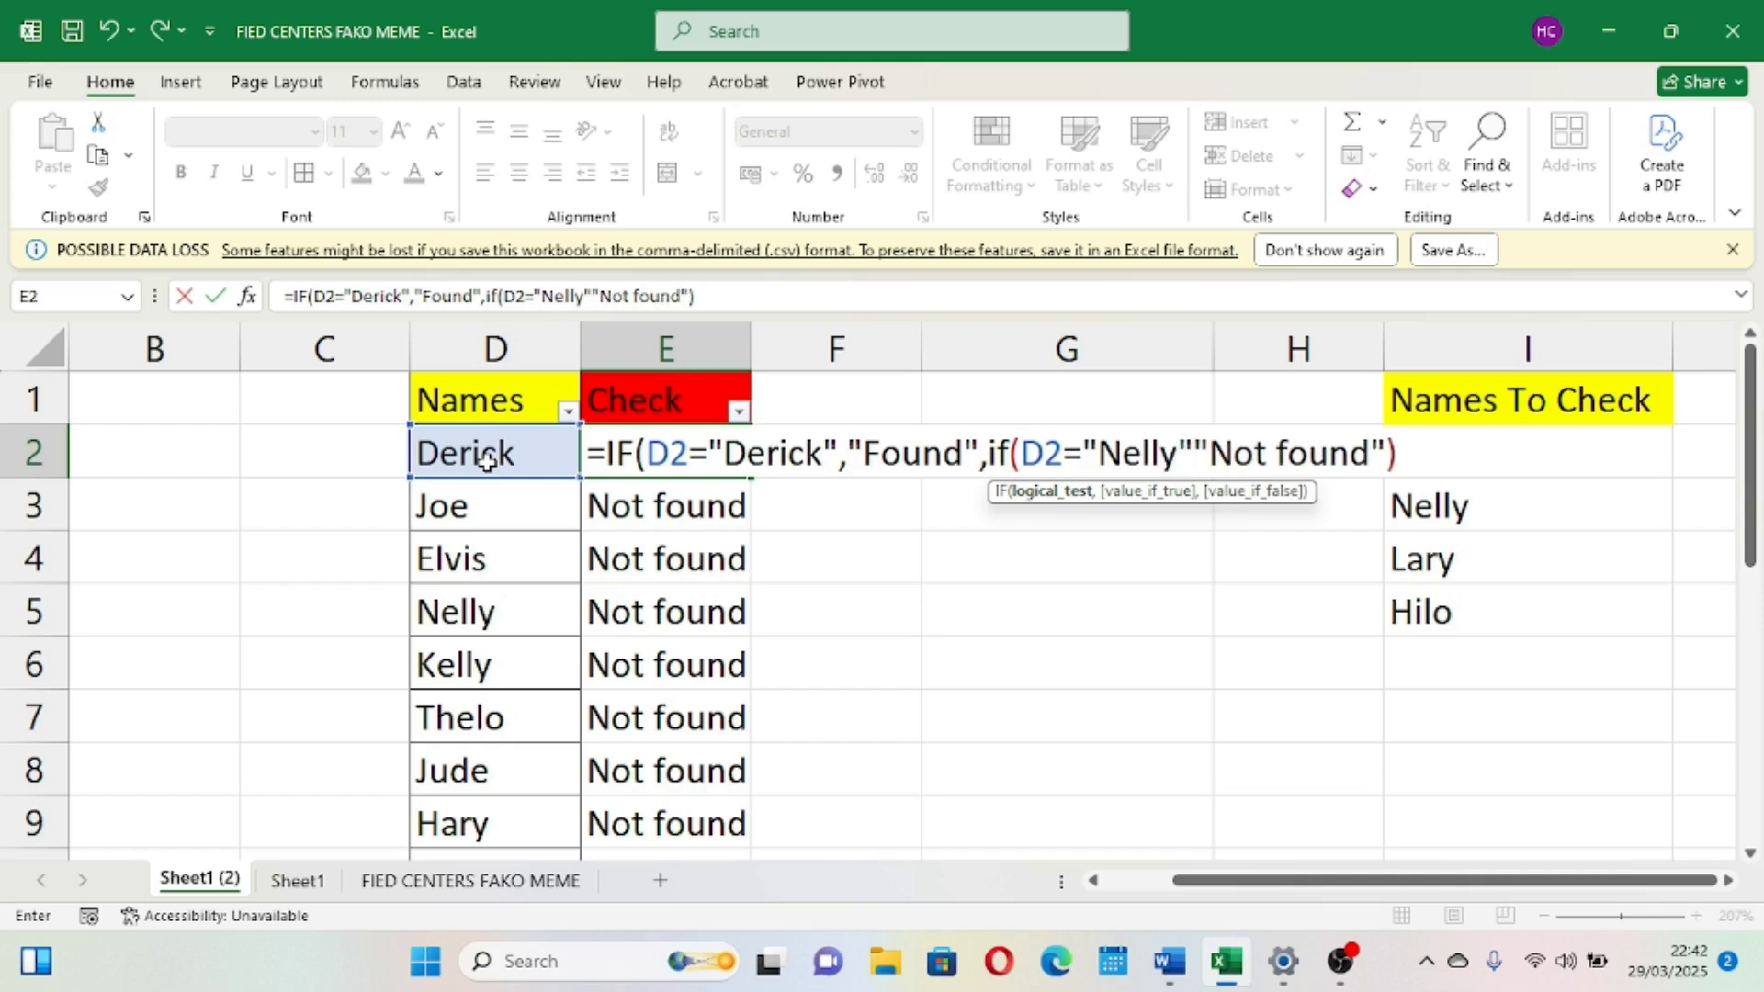
pyautogui.write(',')
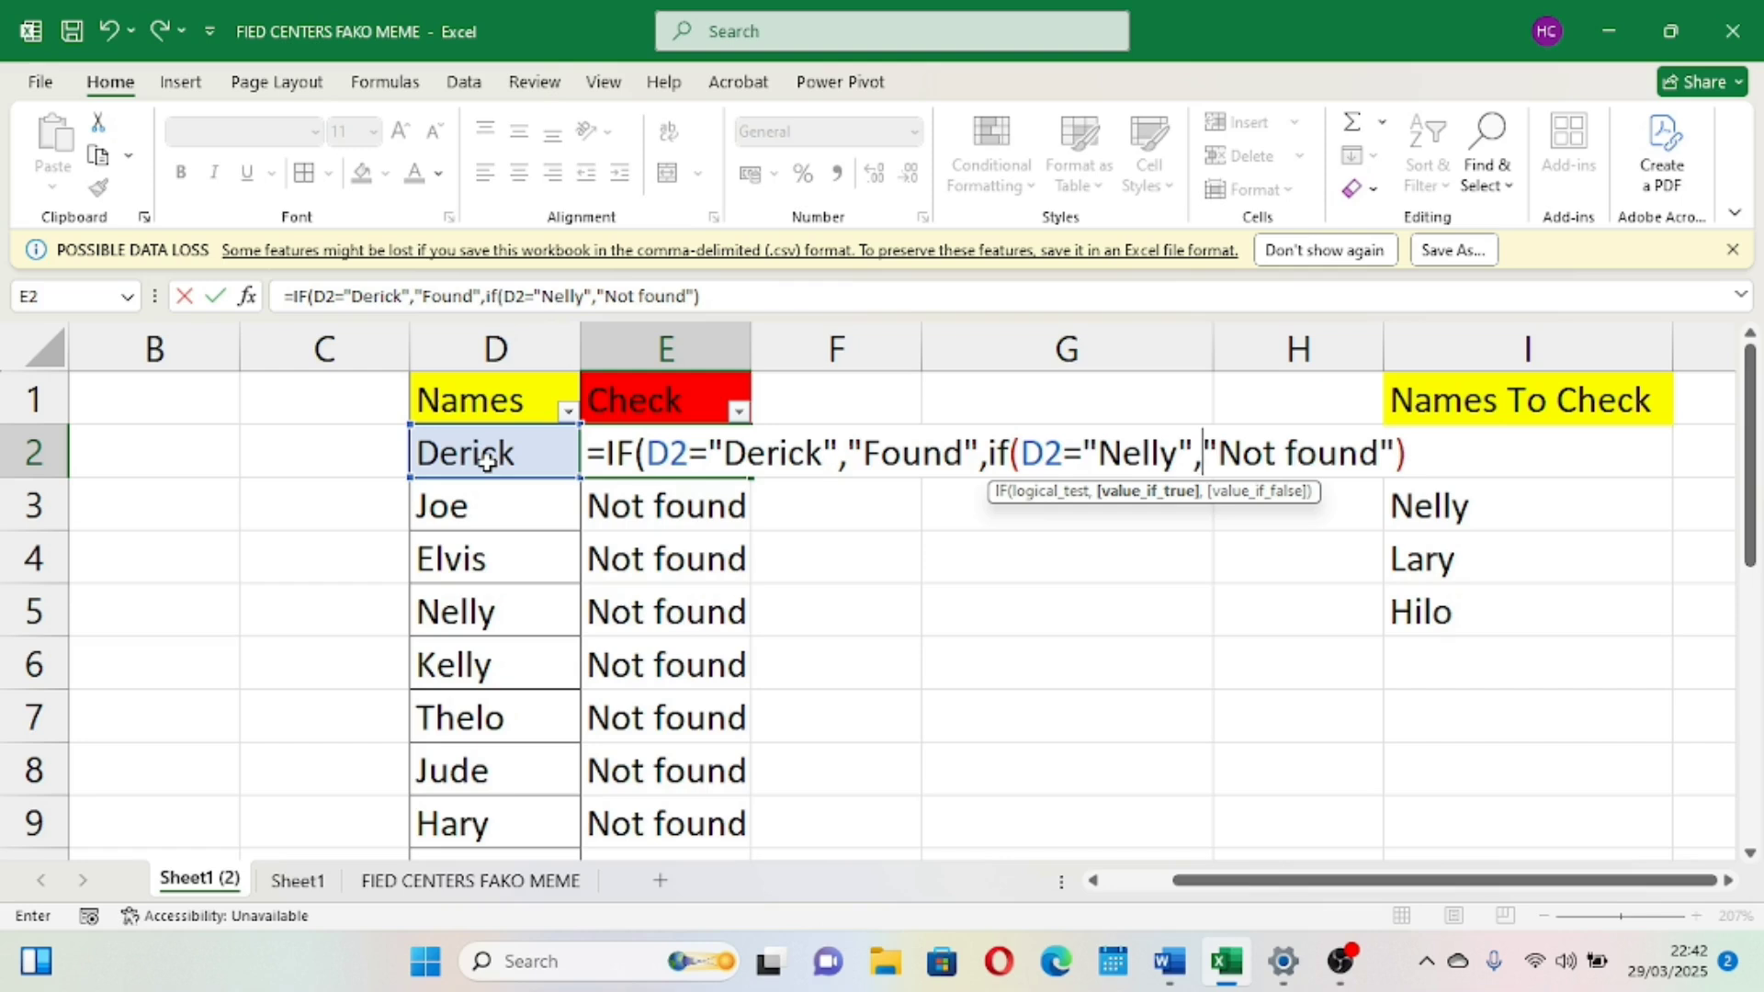
pyautogui.write('"')
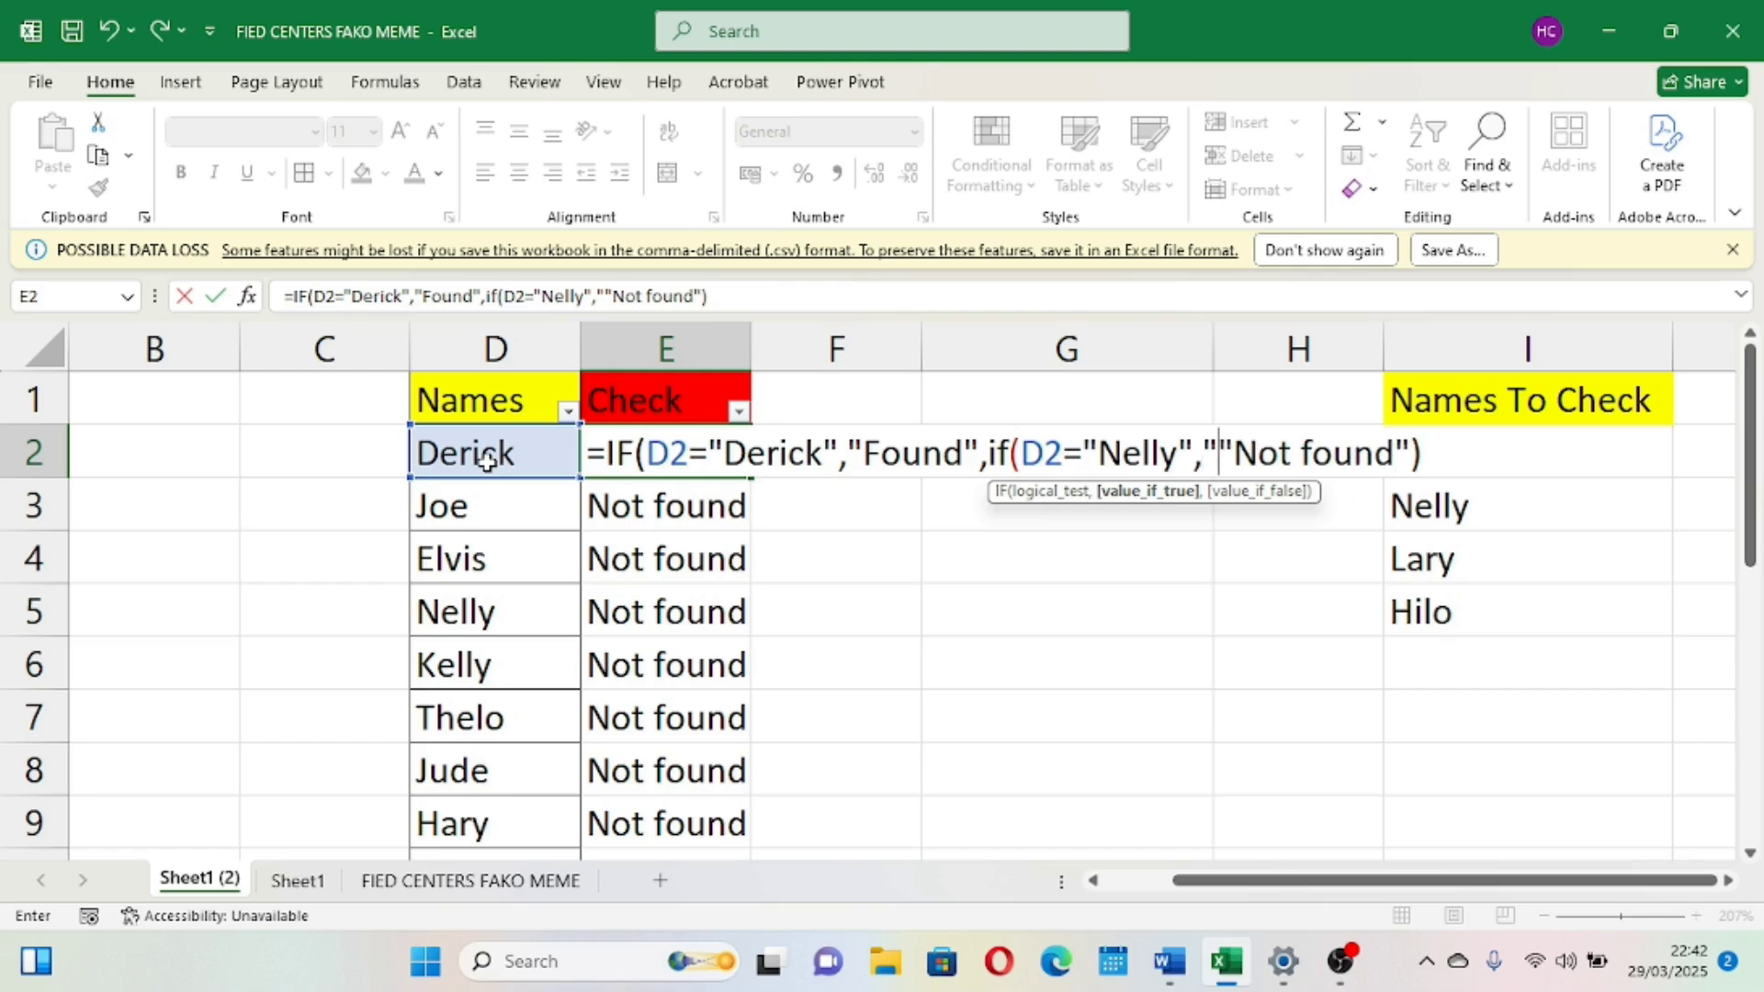
pyautogui.write('Also fo')
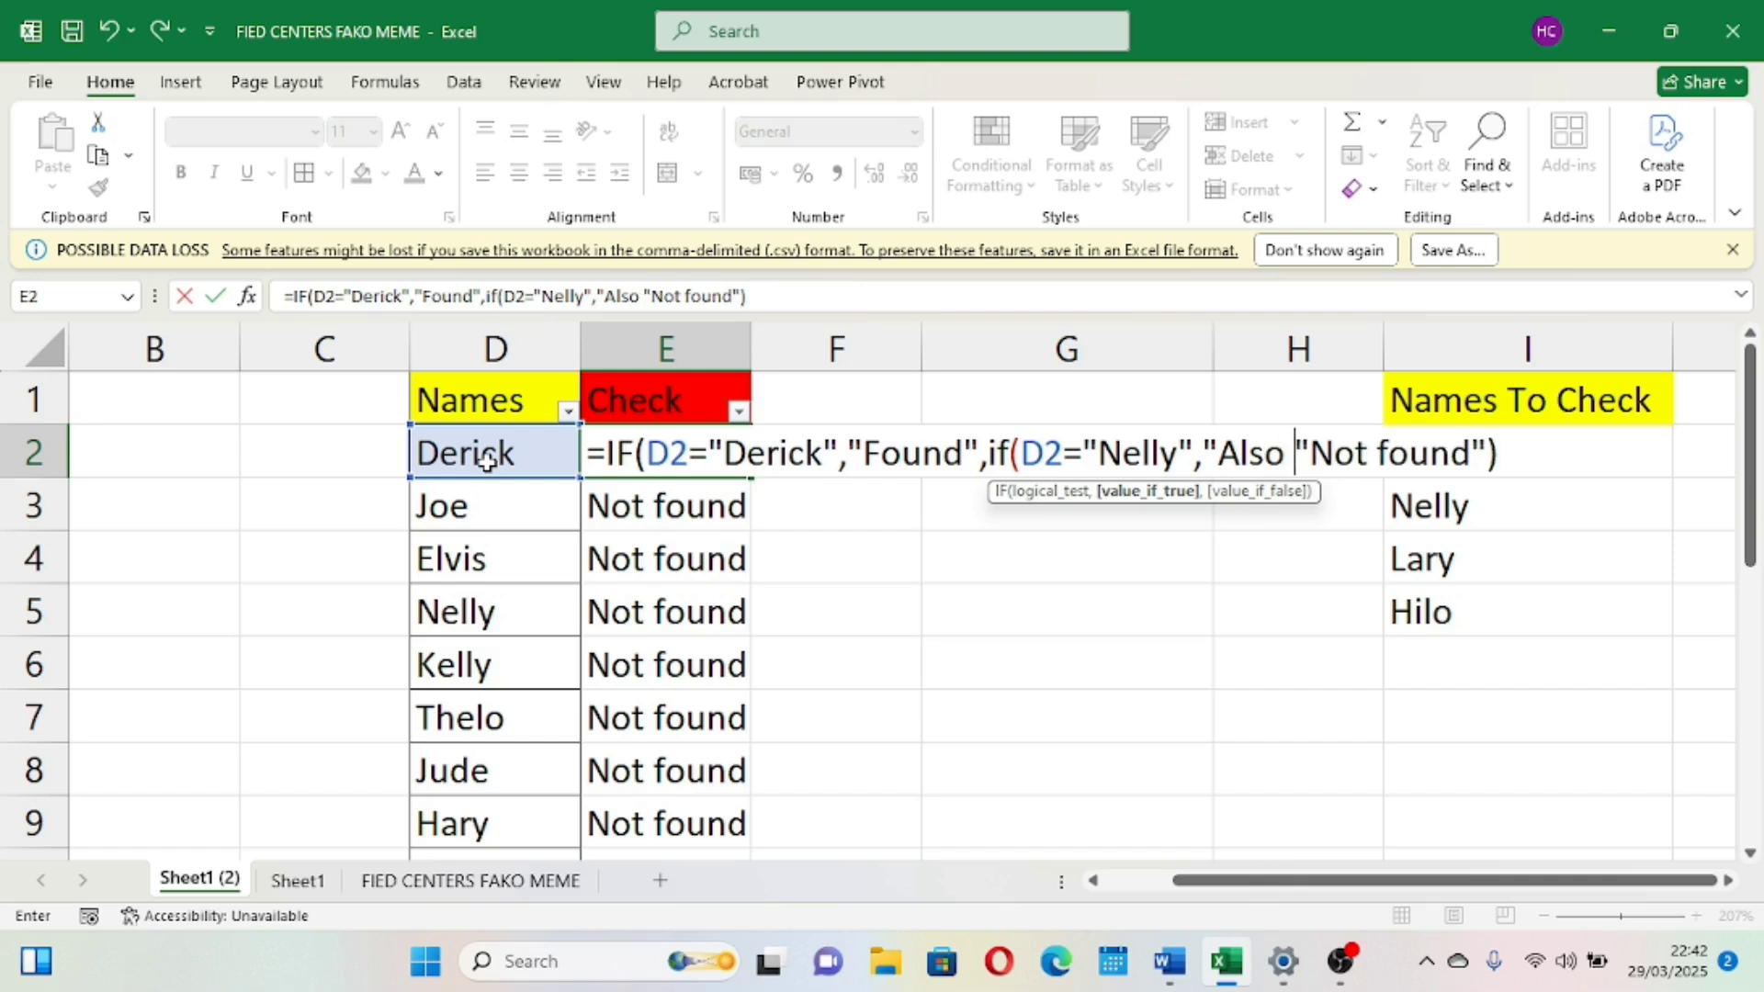
pyautogui.write('und')
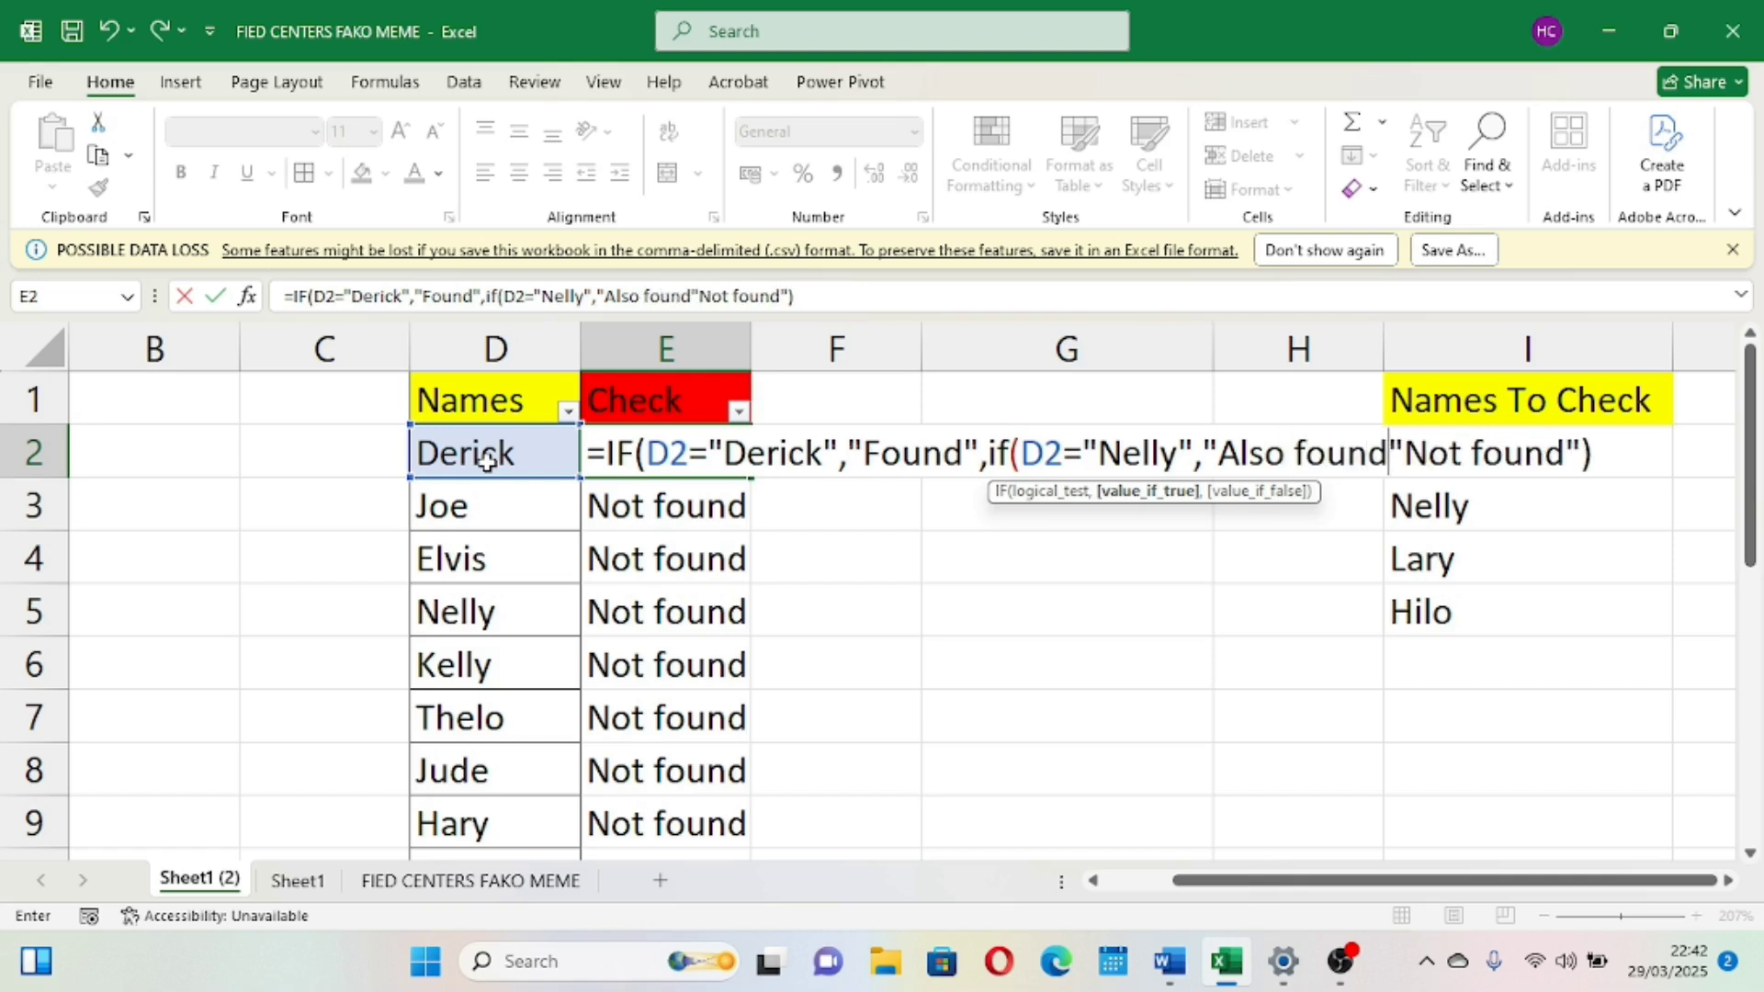
pyautogui.write('"')
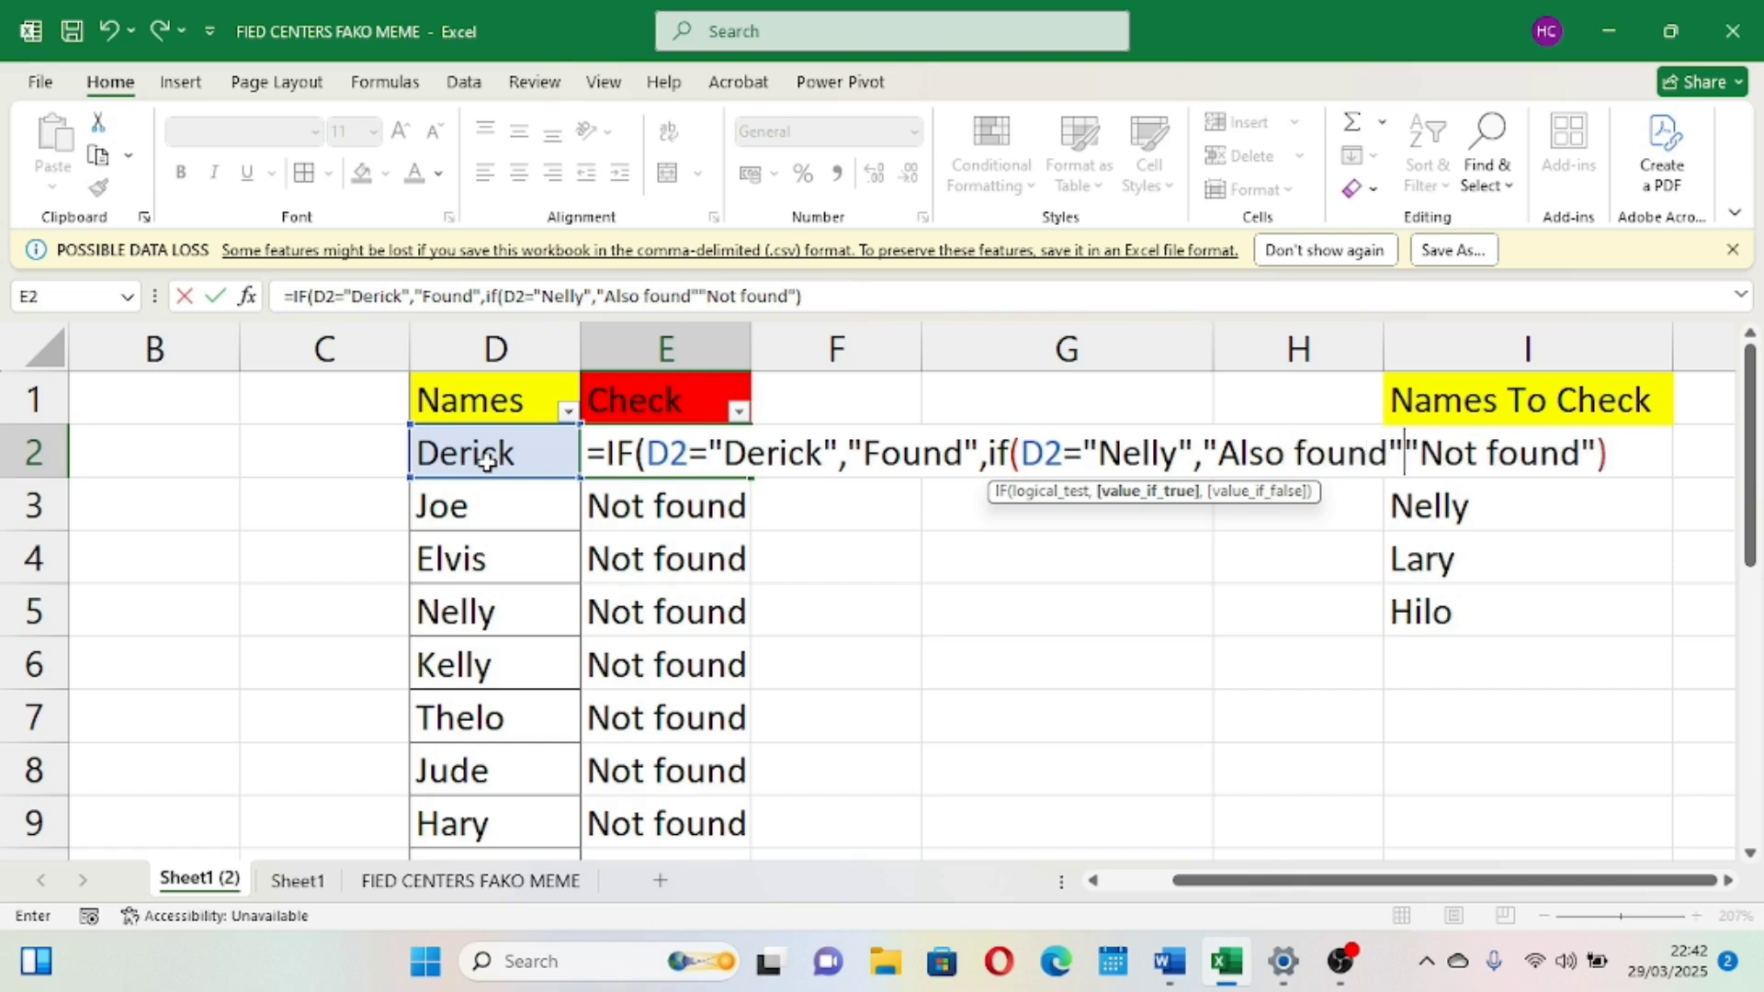
pyautogui.write(',')
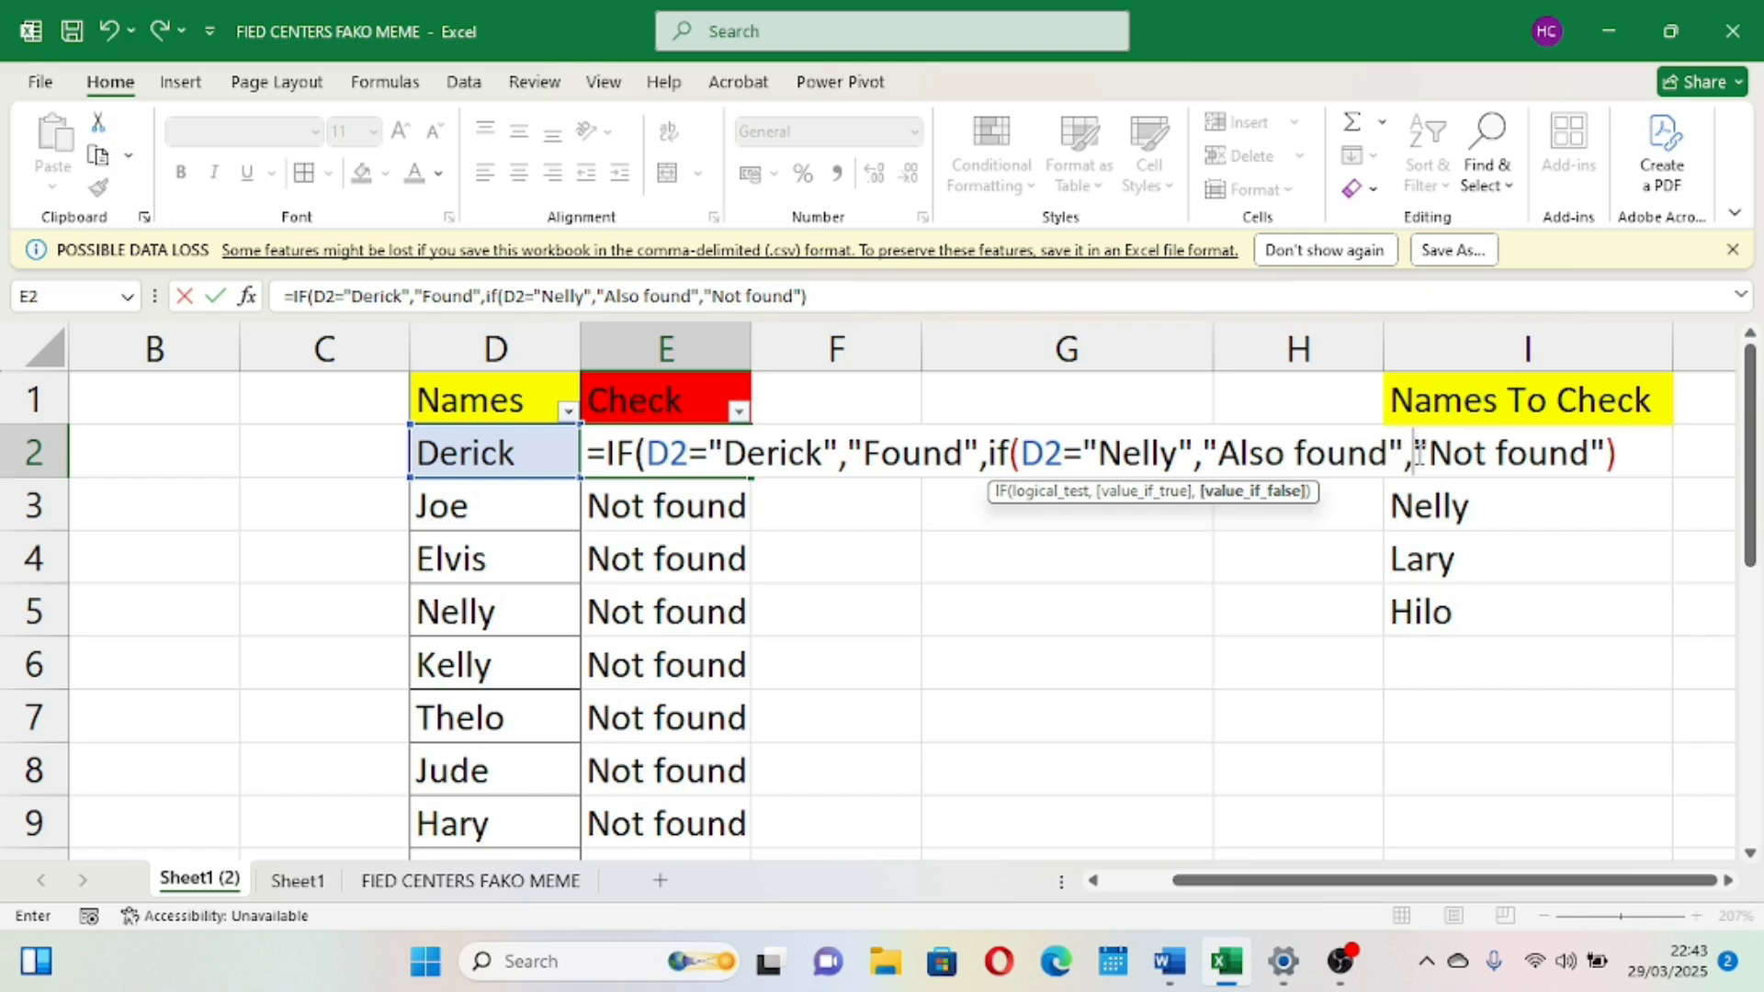
# Finish the nested IF in E2 with "Also found" as its true result, add the closing parenthesis, and confirm the formula
pyautogui.click(1632, 457)
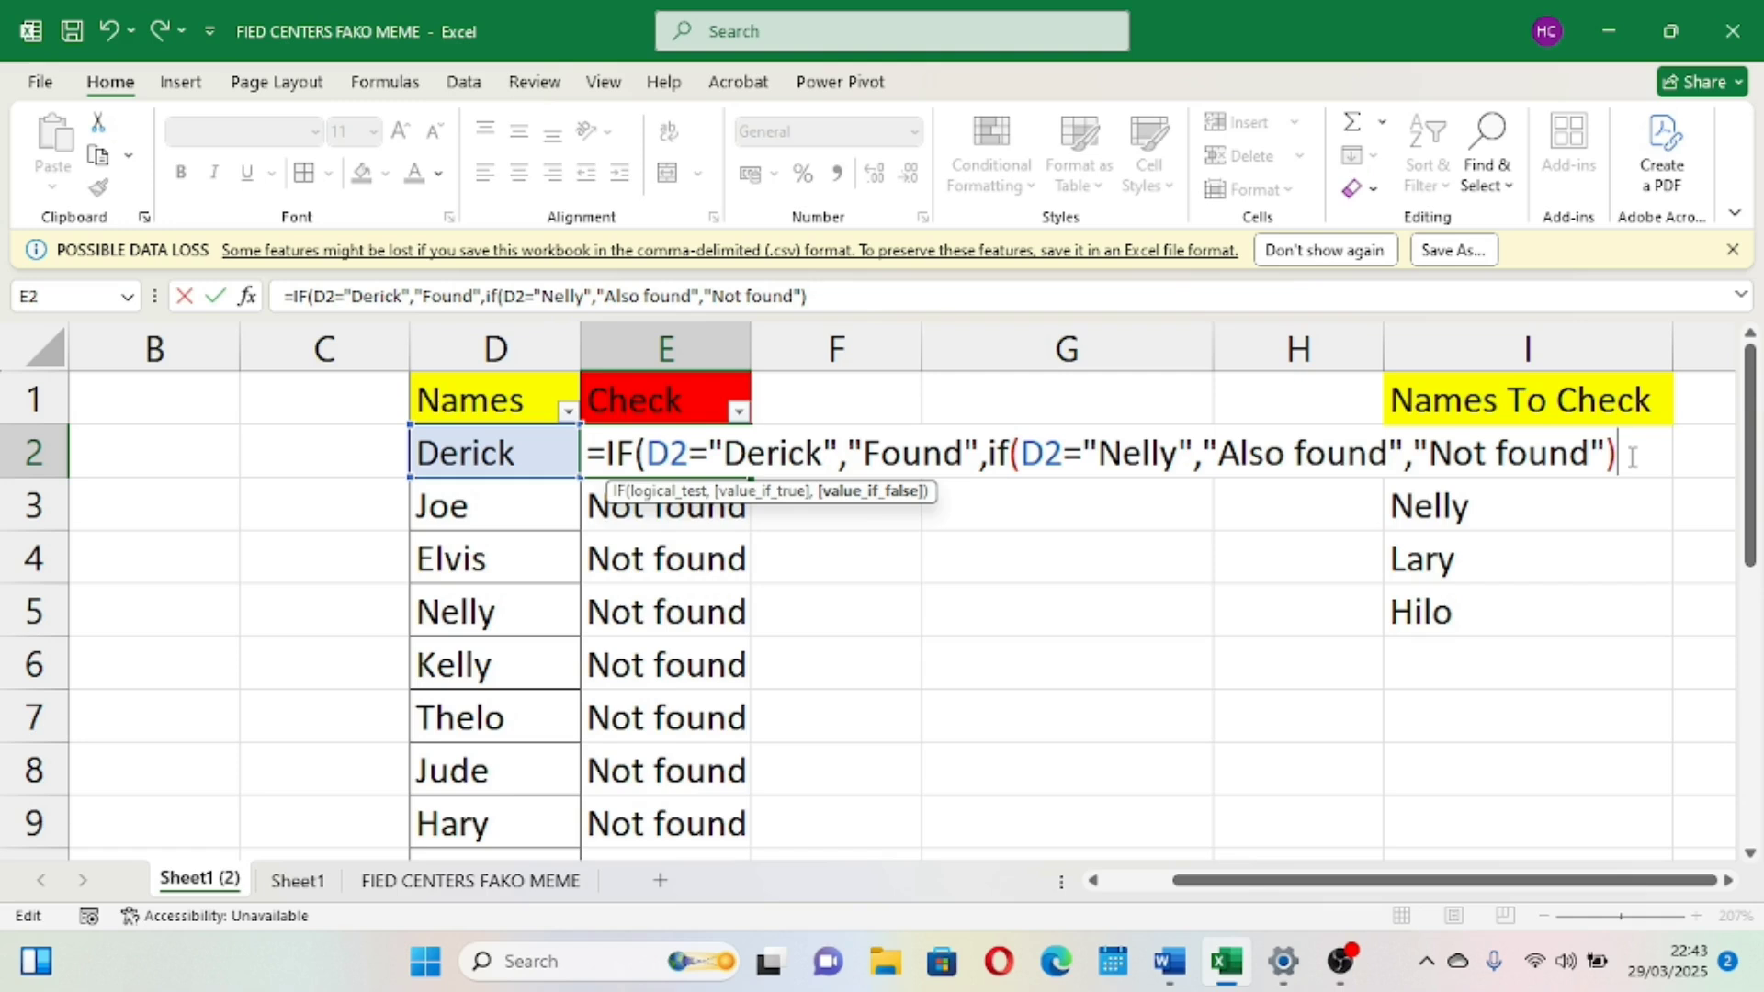
pyautogui.write(')')
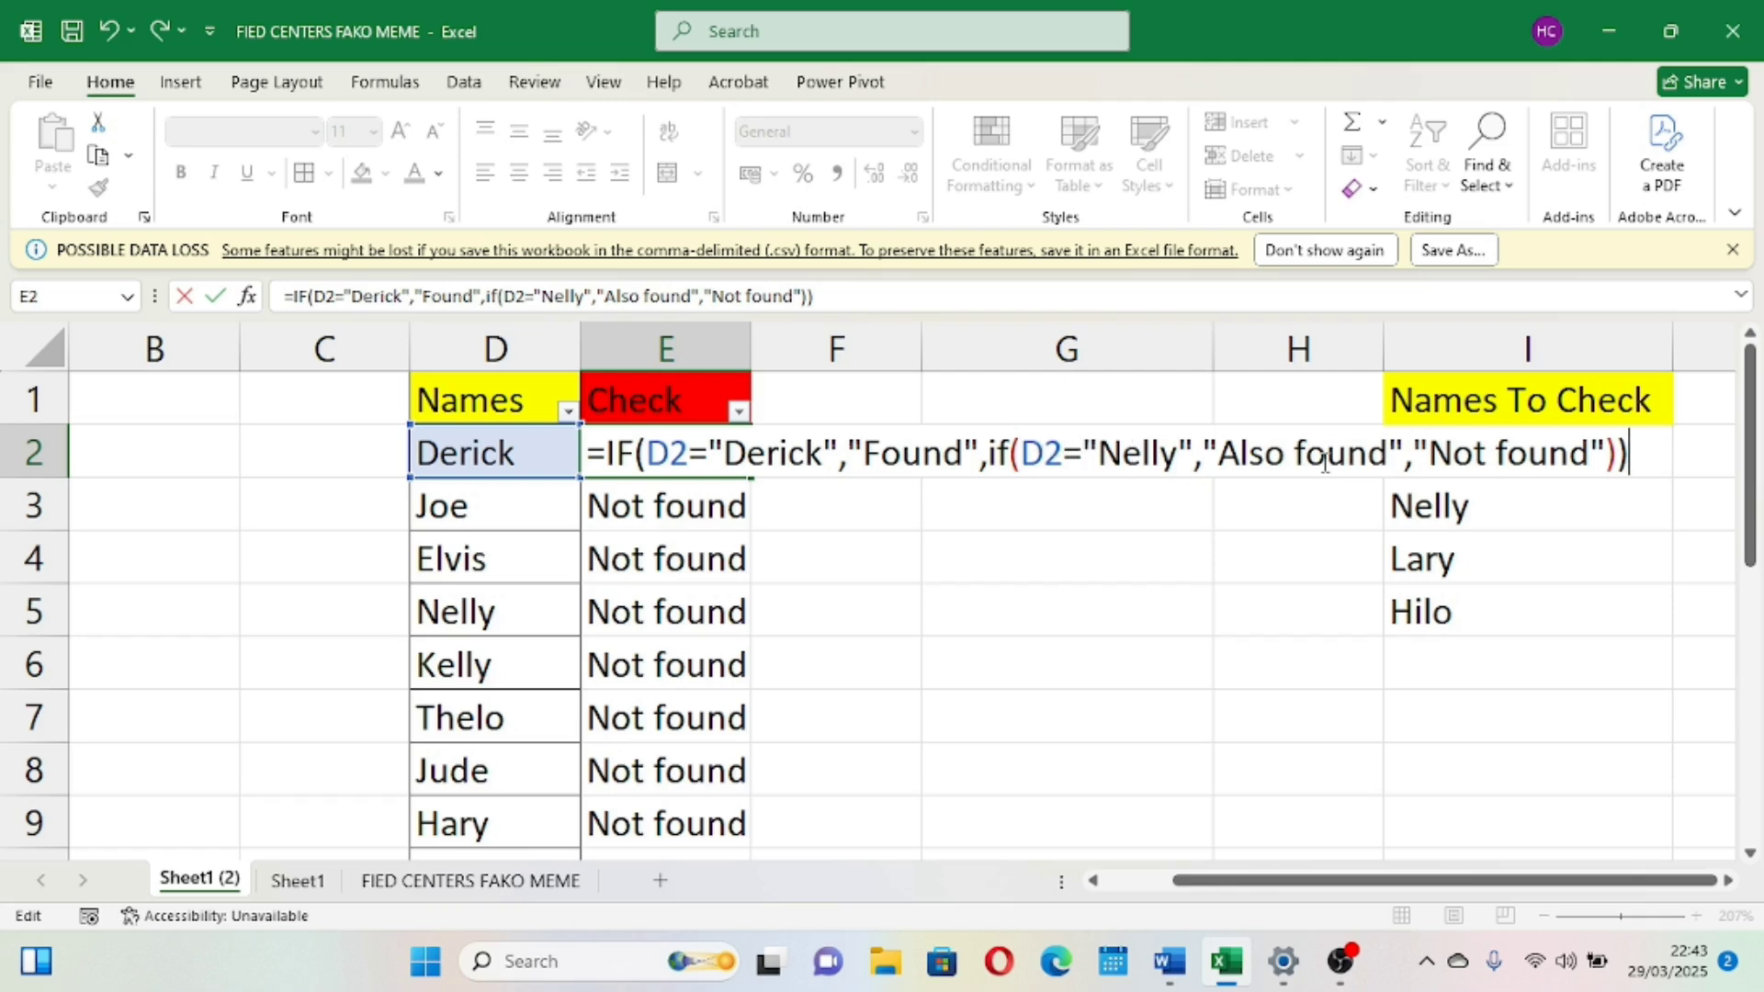
pyautogui.press('Tab')
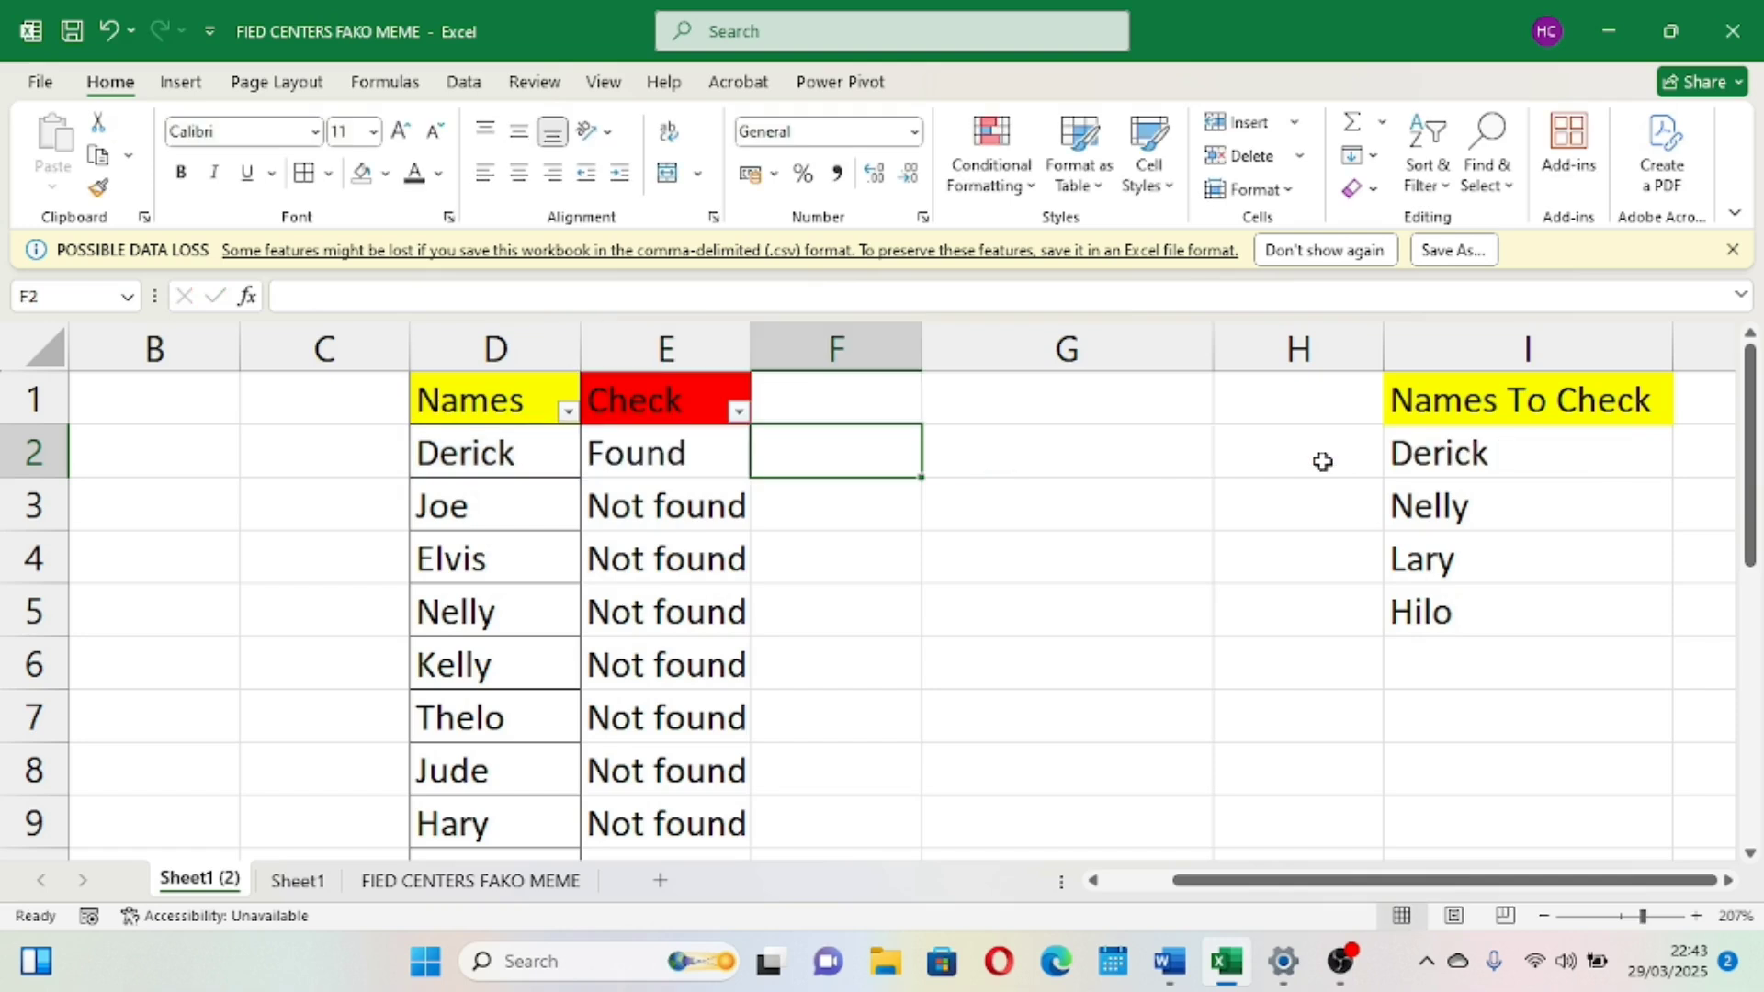
# Copy the E2 formula down the whole Check column and autofit column E's width
pyautogui.click(685, 457)
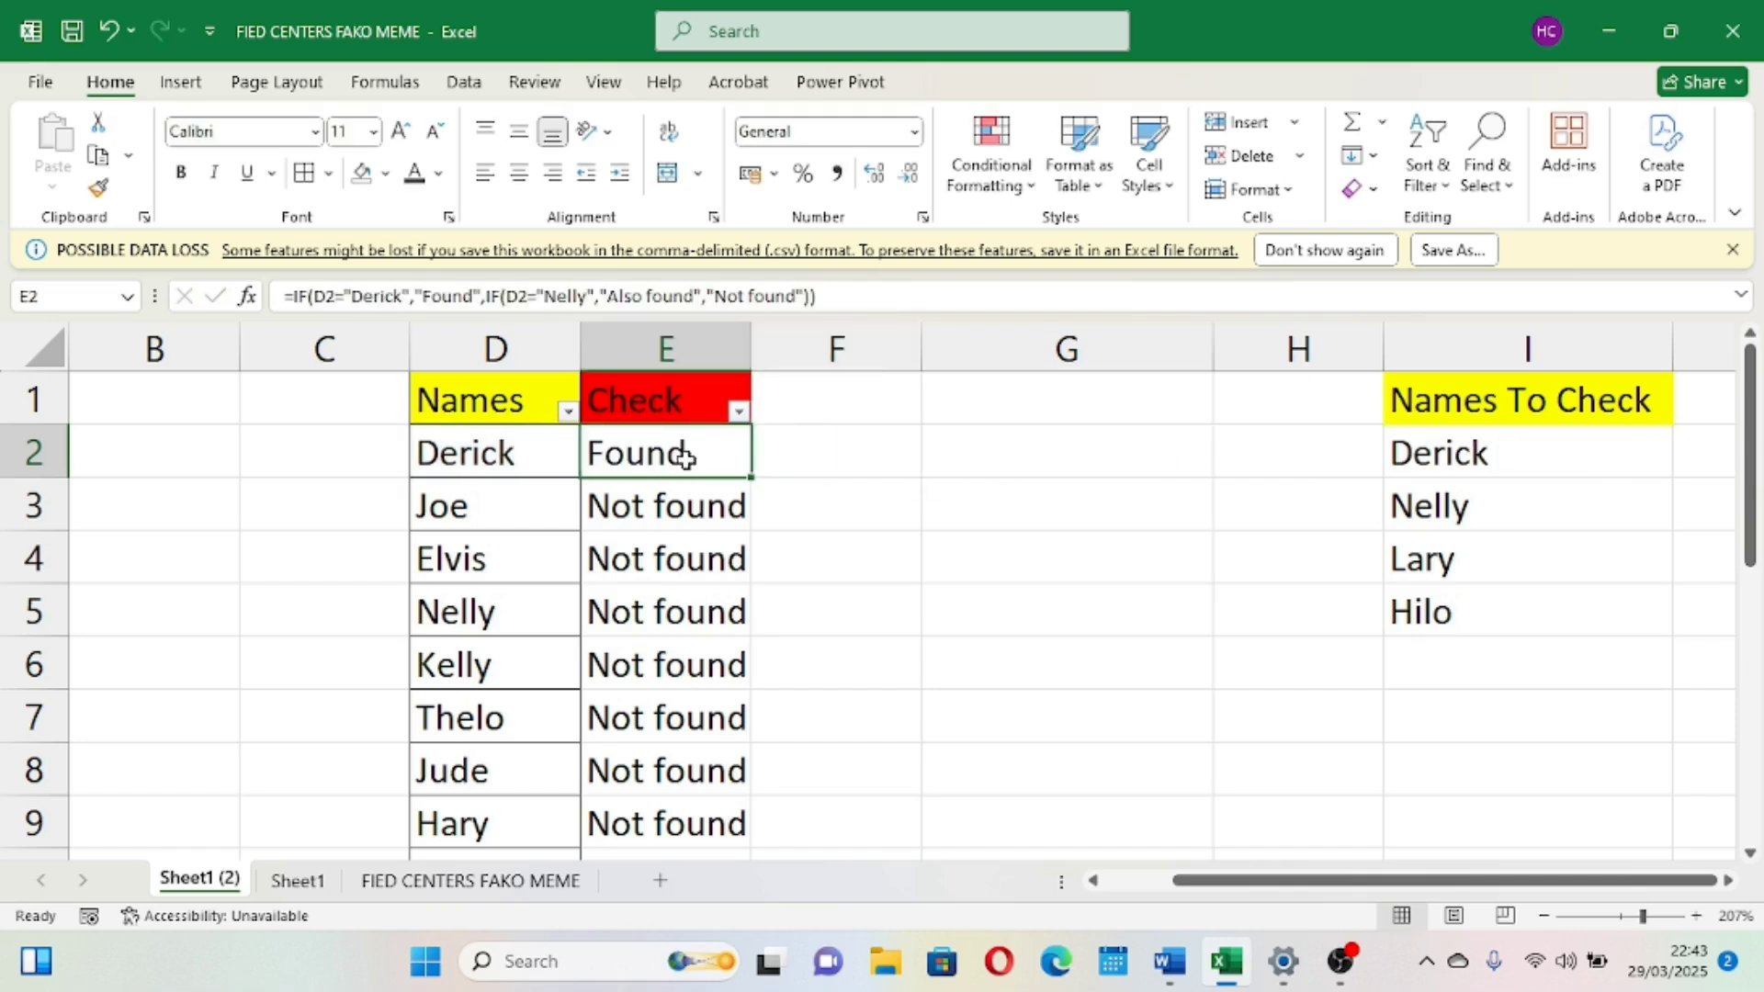
pyautogui.doubleClick(750, 476)
pyautogui.scroll(-1, 698, 593)
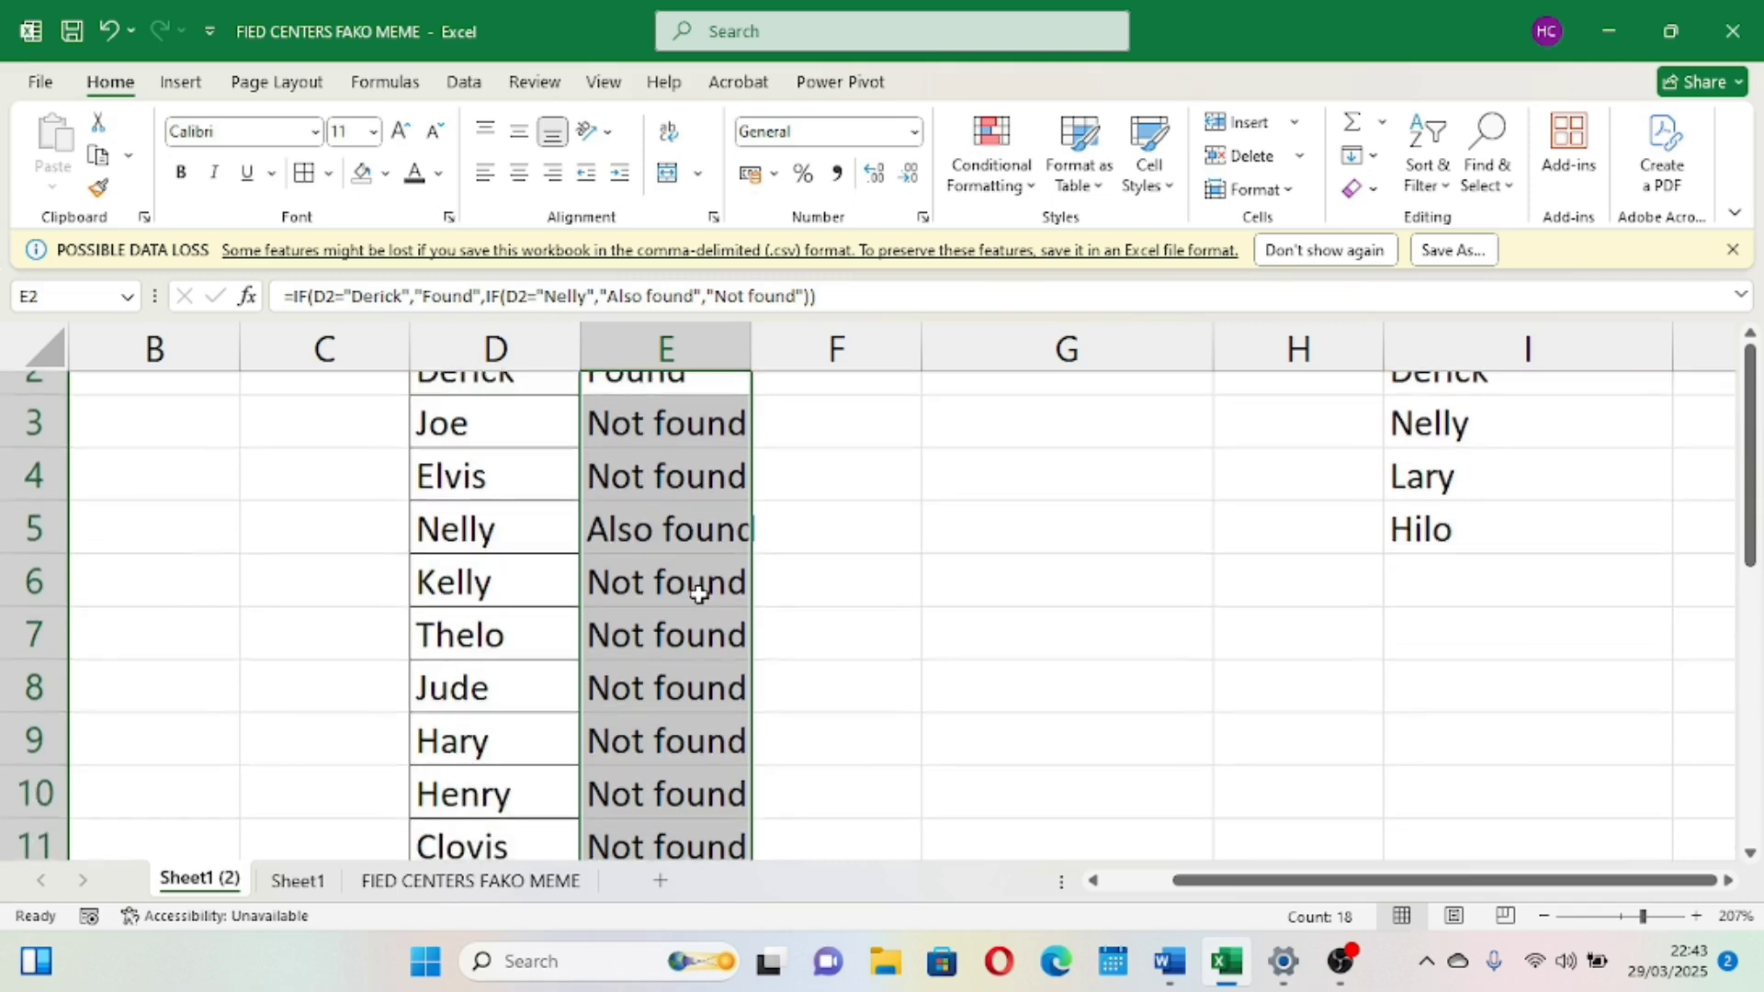
pyautogui.scroll(1, 698, 592)
pyautogui.scroll(-2, 698, 592)
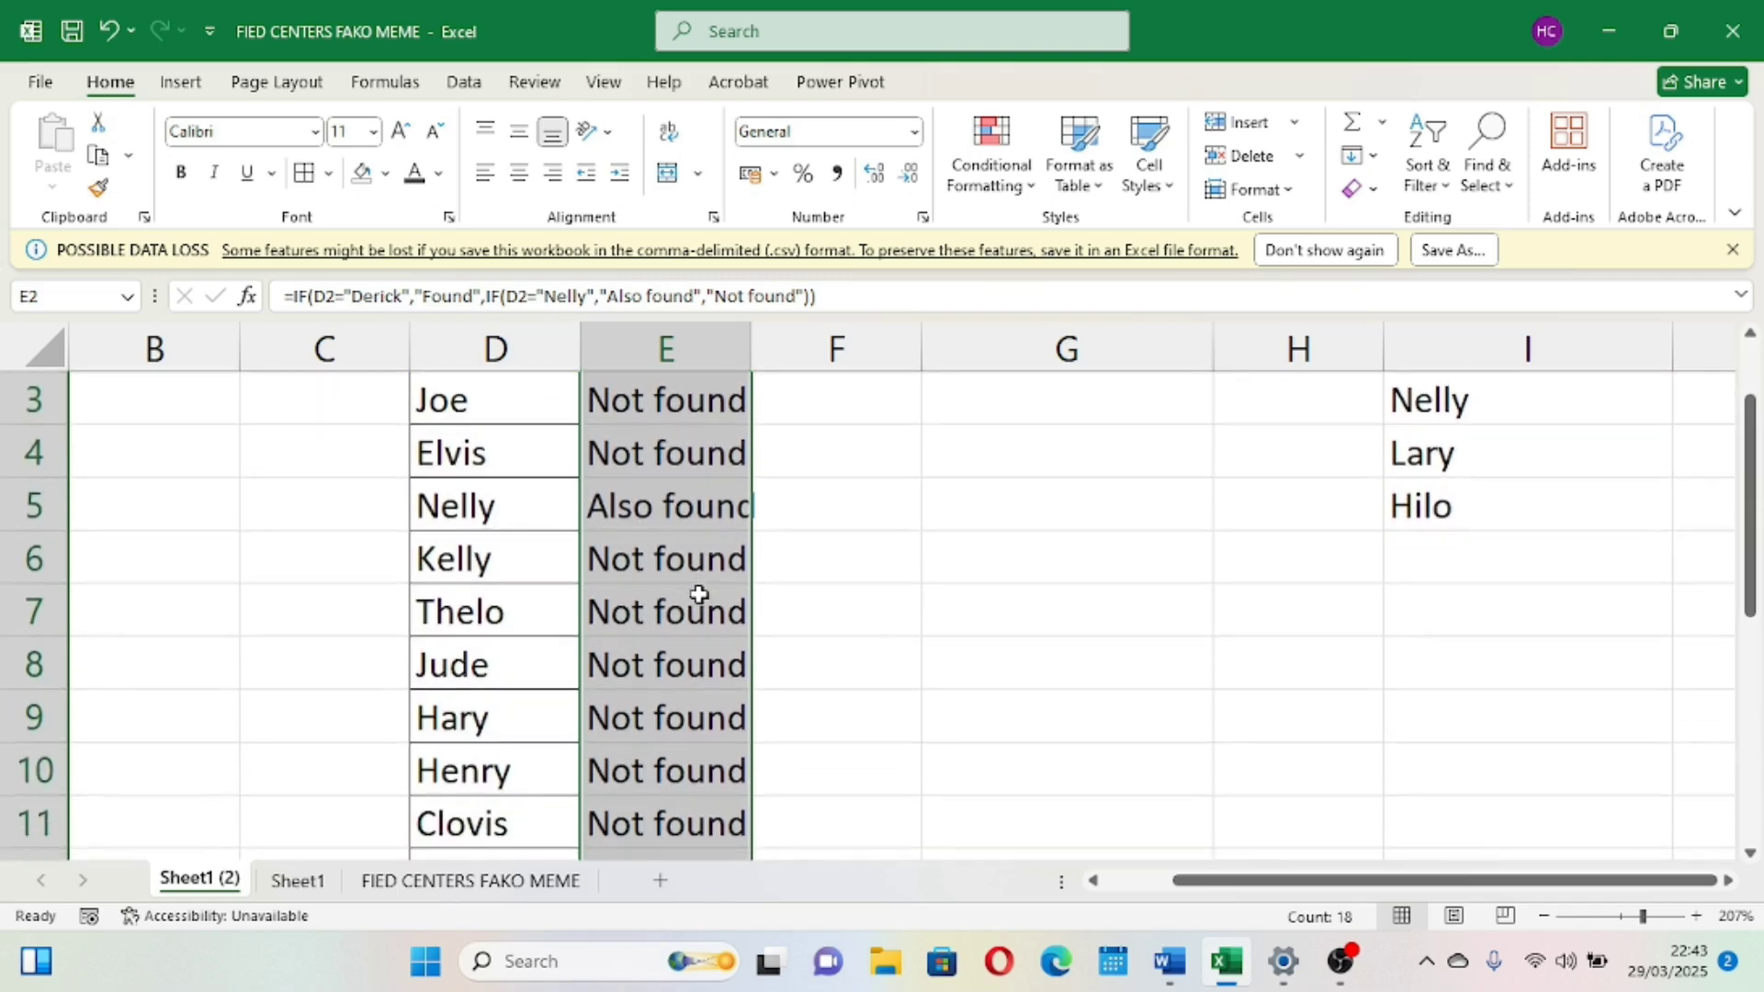
pyautogui.scroll(-3, 698, 592)
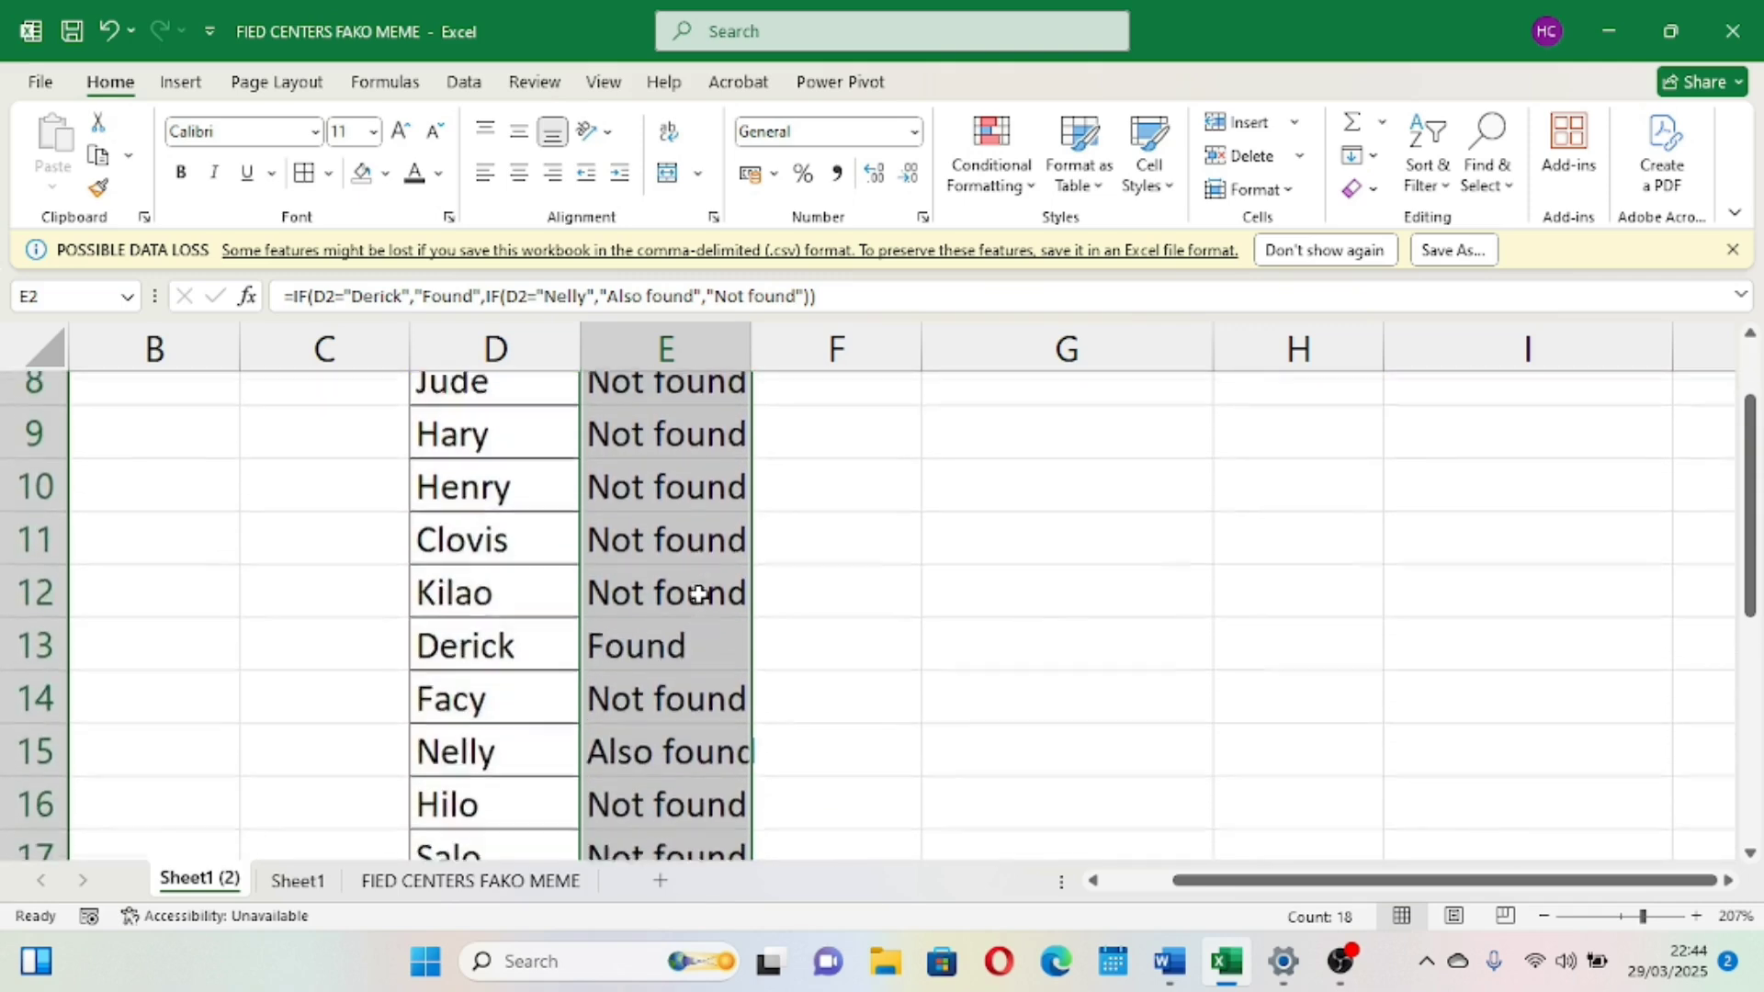
pyautogui.scroll(1, 698, 592)
pyautogui.scroll(1, 669, 487)
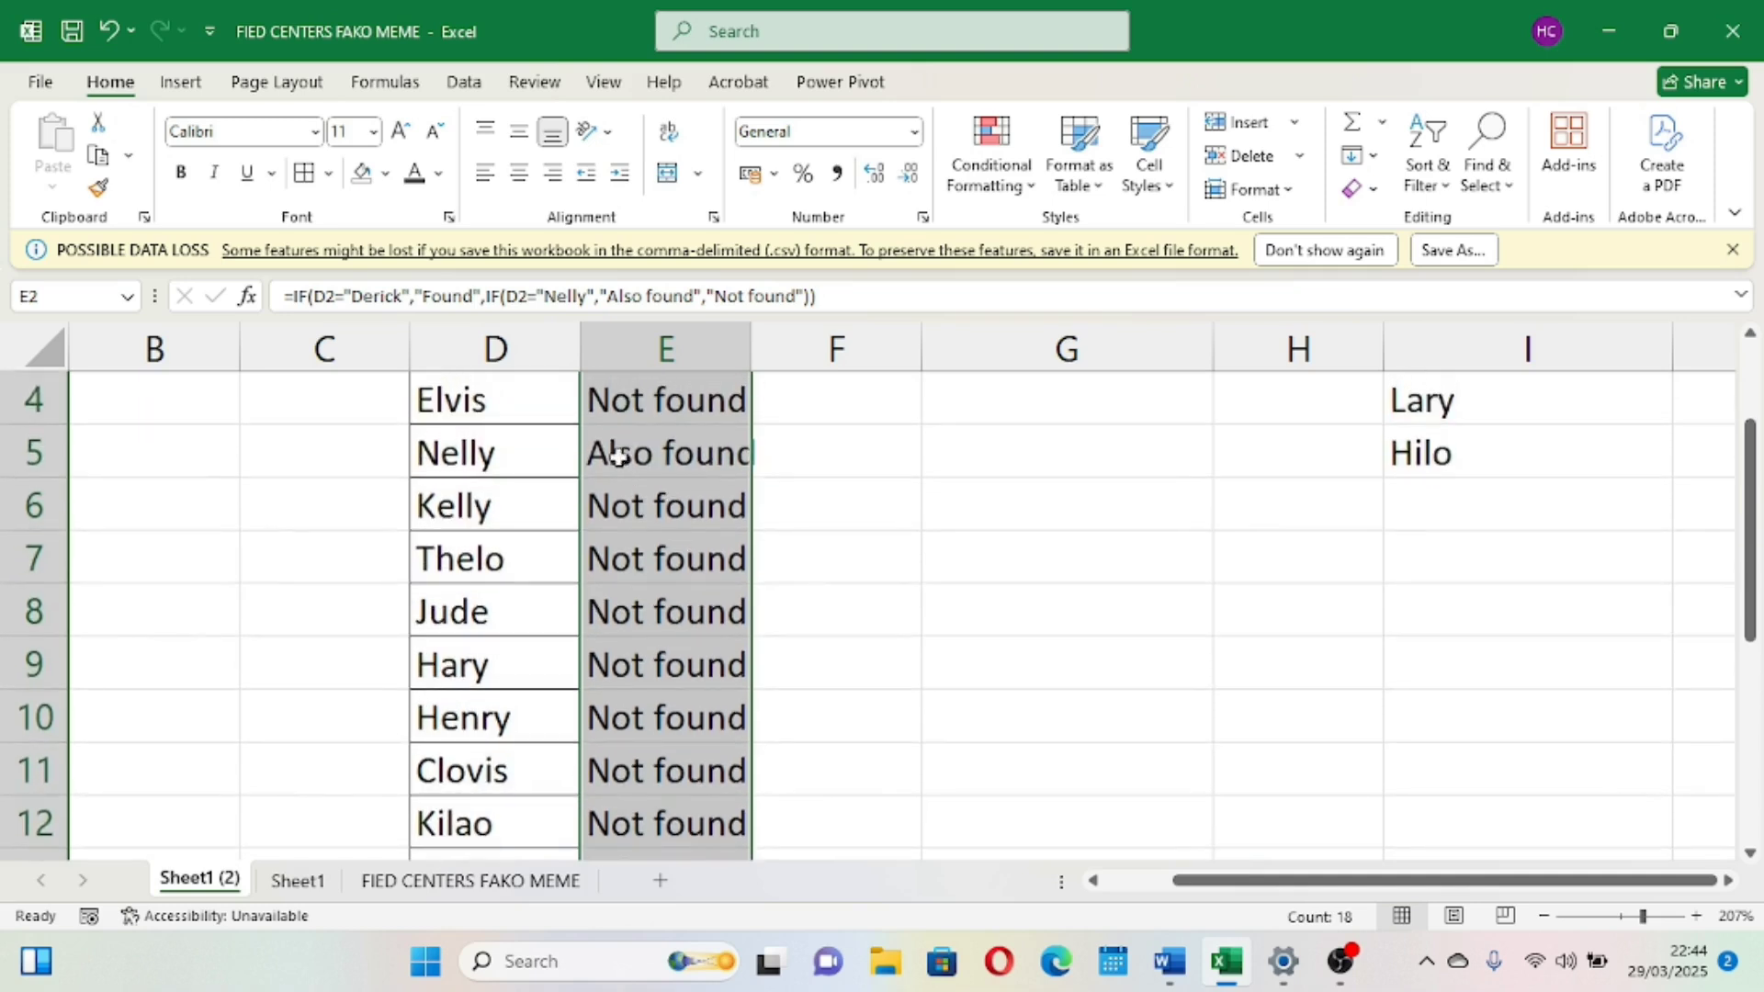
pyautogui.doubleClick(749, 340)
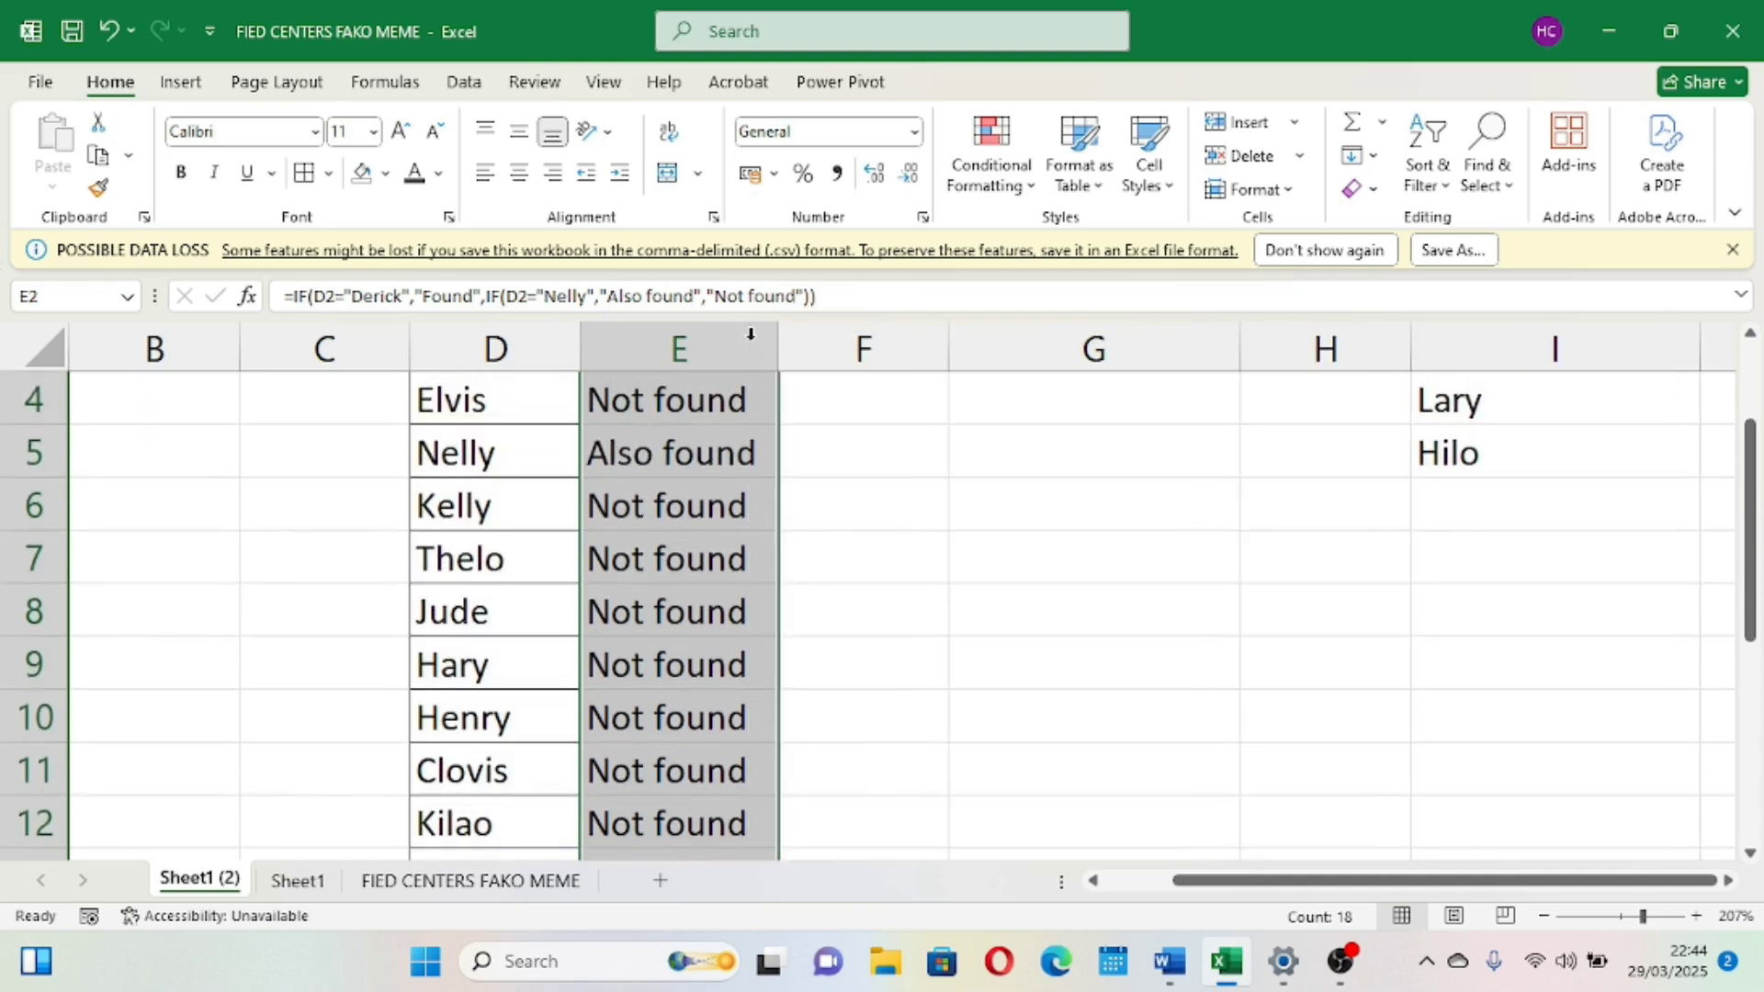
# Fill the "Also found" cells E5 and E15 with red
pyautogui.click(695, 453)
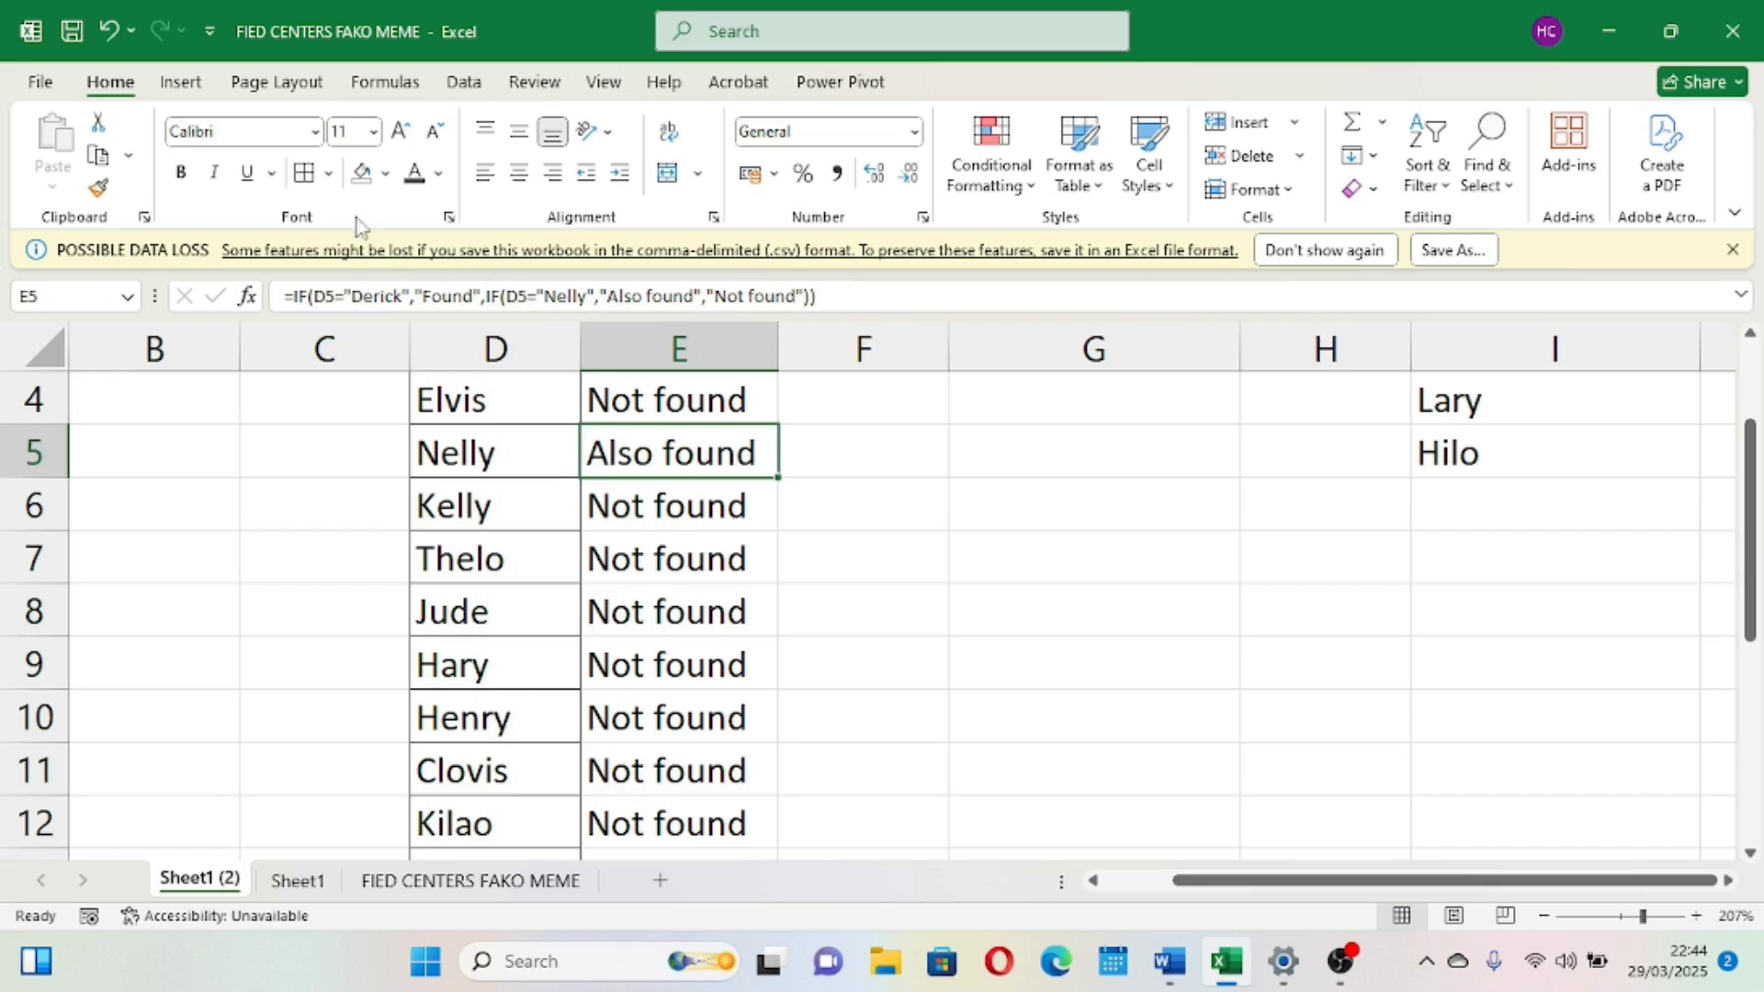
pyautogui.click(385, 175)
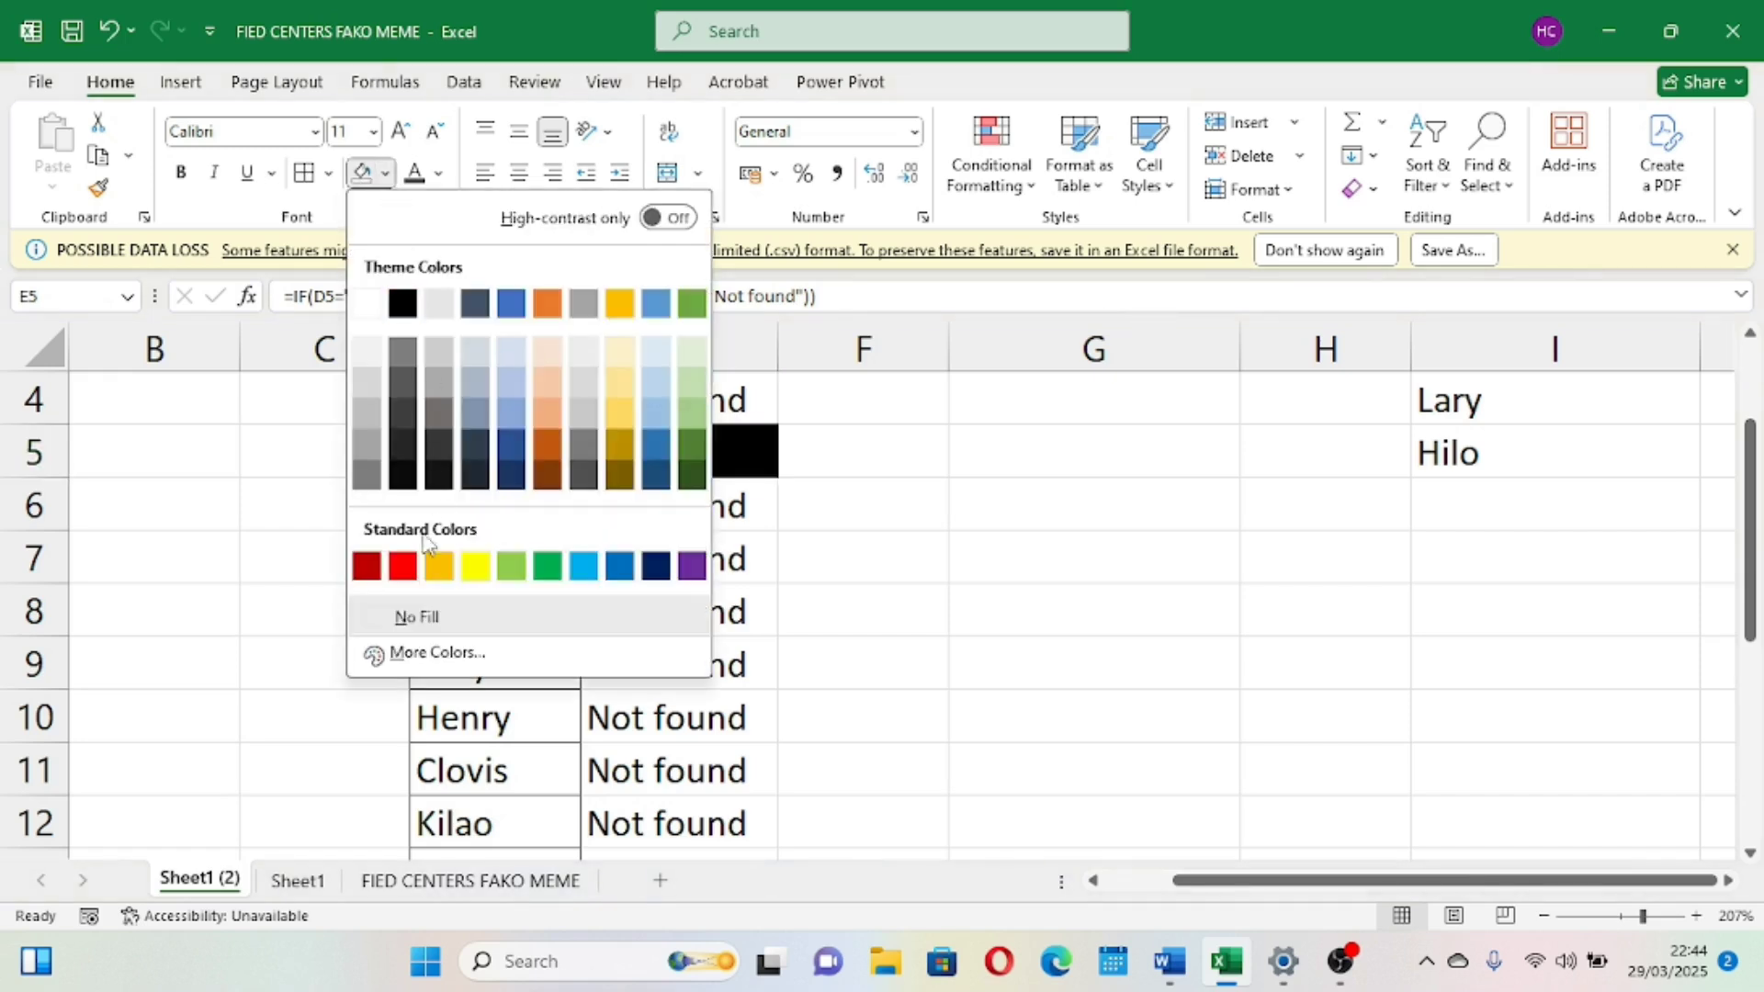
pyautogui.click(403, 565)
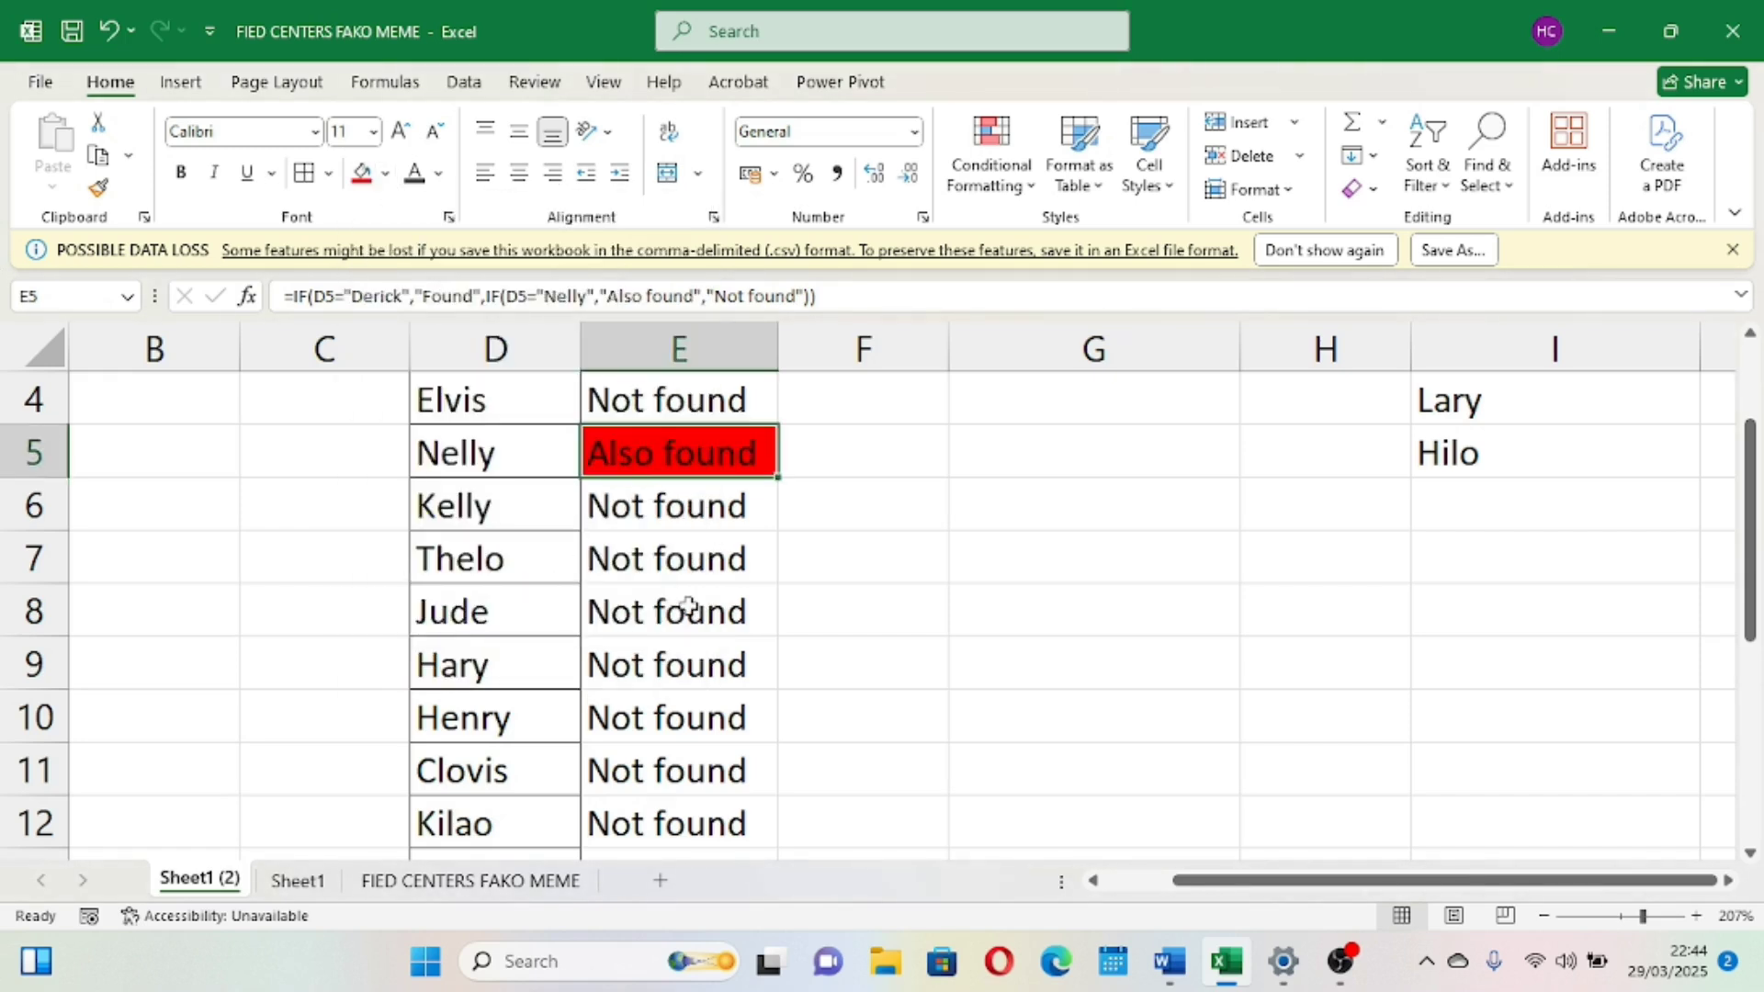
pyautogui.scroll(-3, 680, 599)
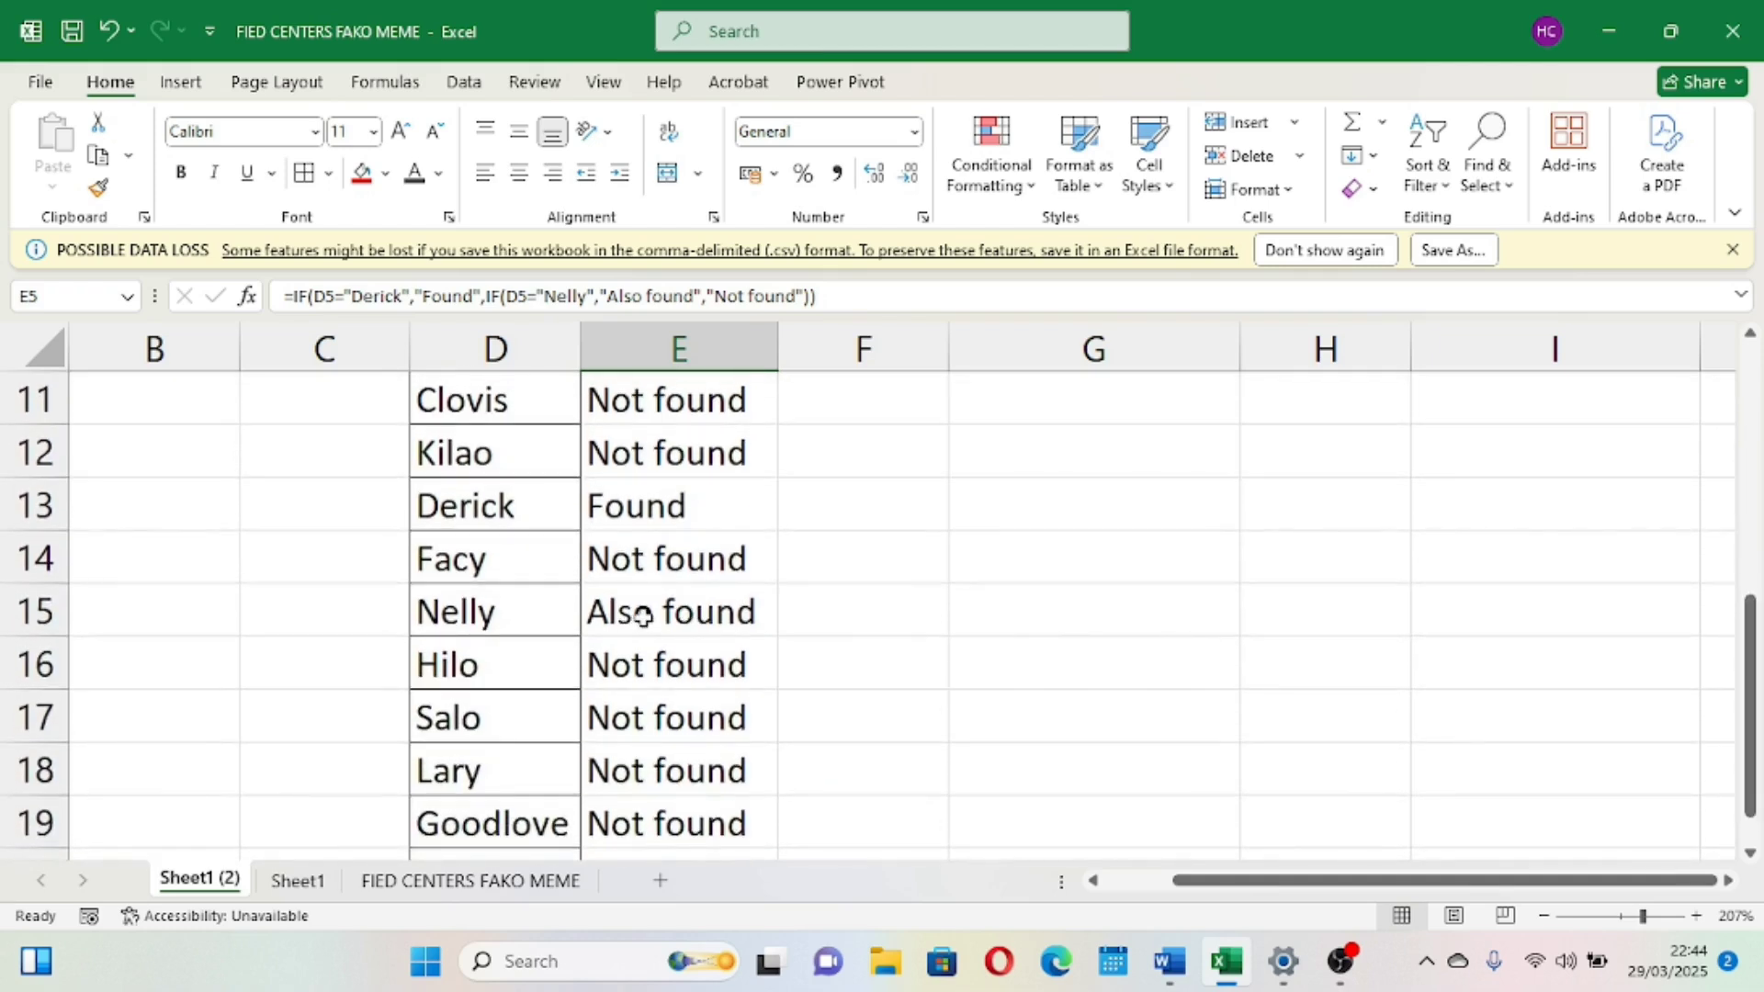
pyautogui.click(689, 605)
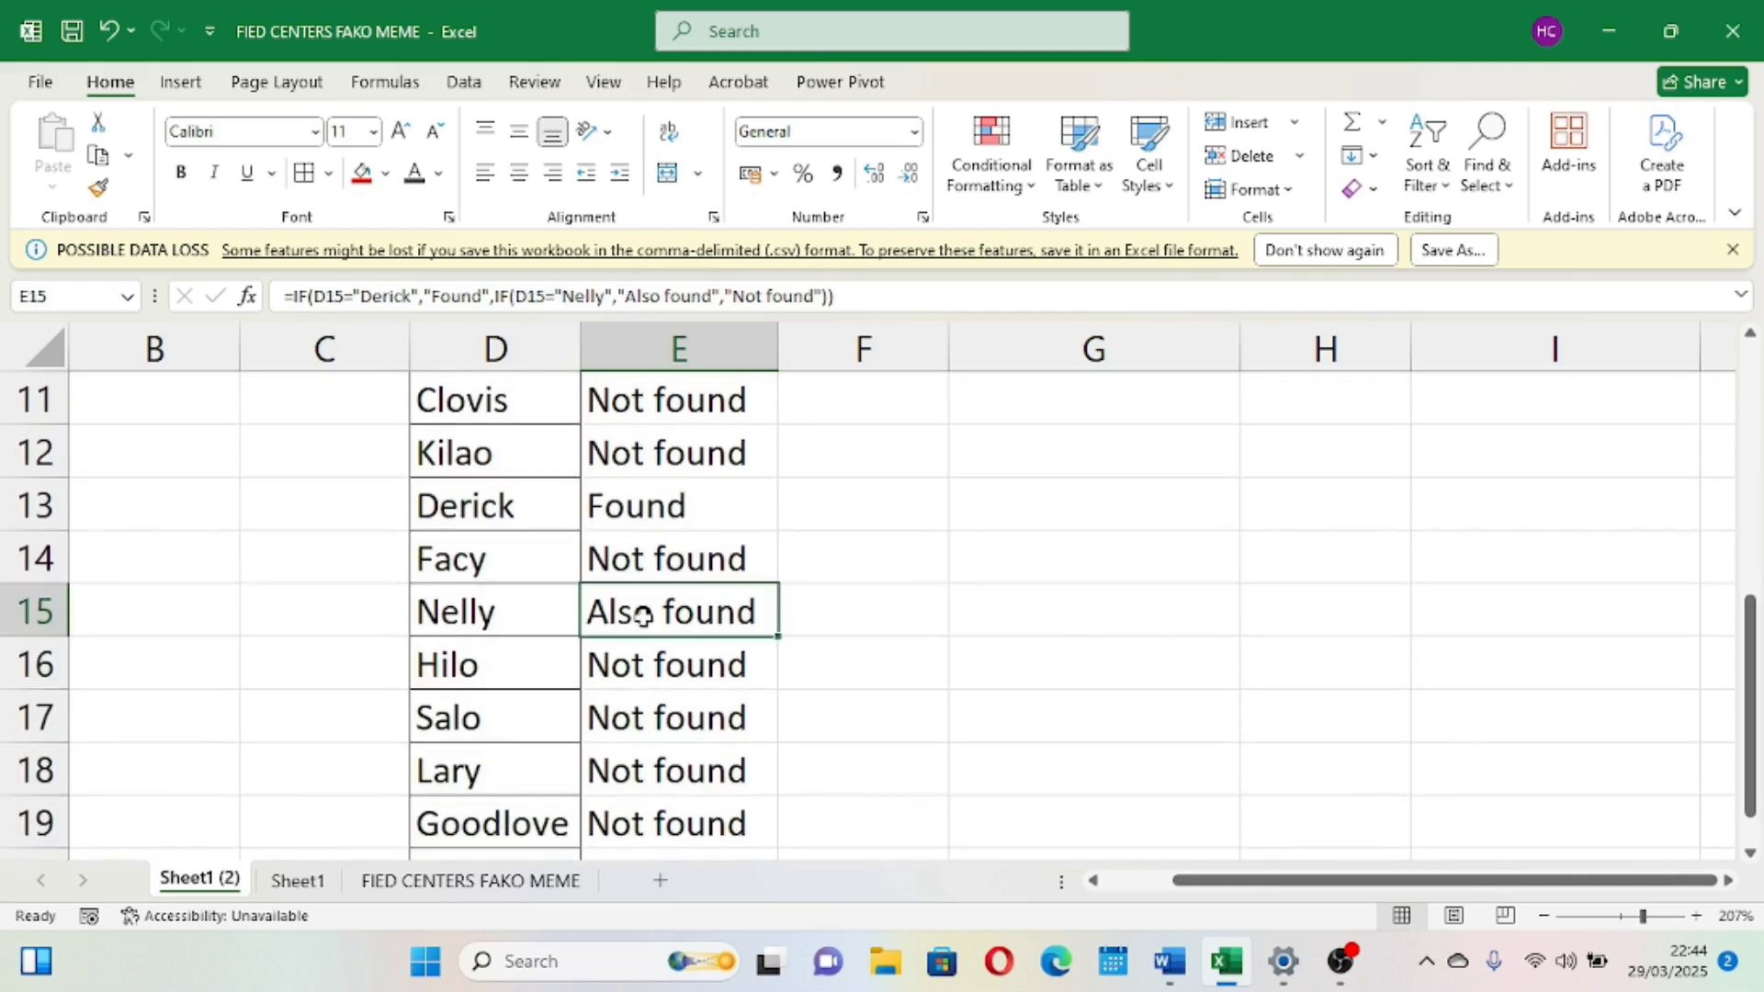
pyautogui.click(362, 174)
pyautogui.scroll(4, 777, 588)
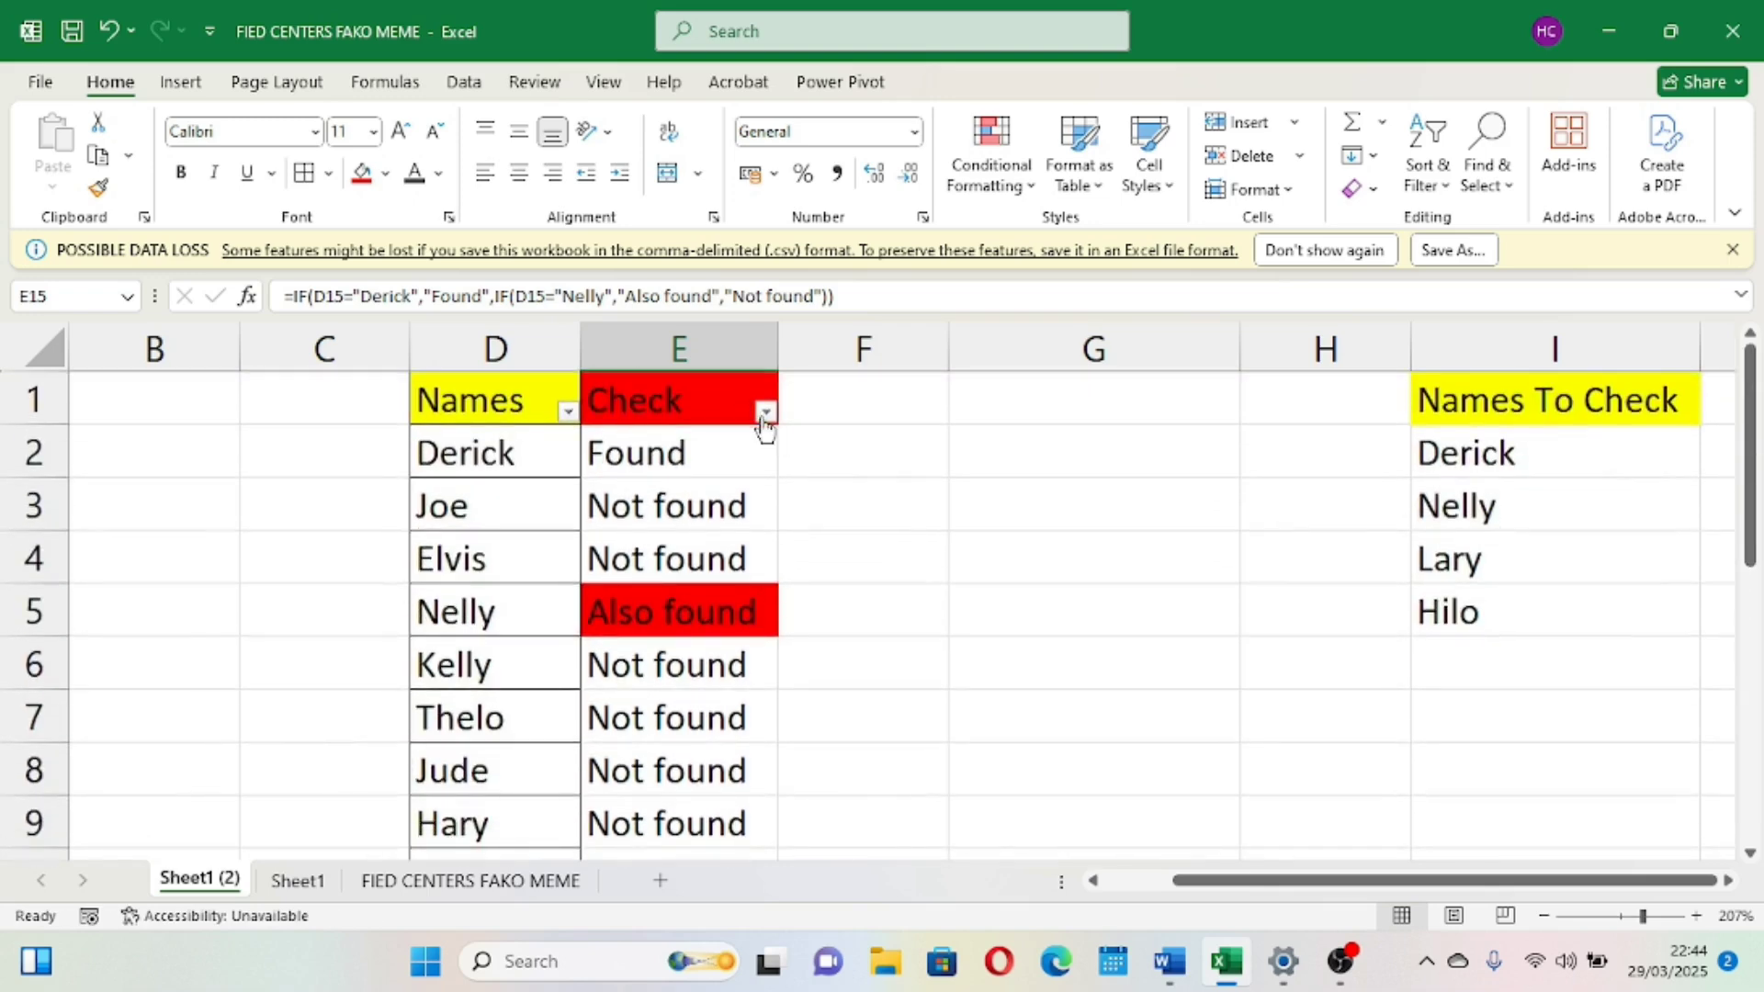
# Filter the Check column to show only the Also found results
pyautogui.click(765, 415)
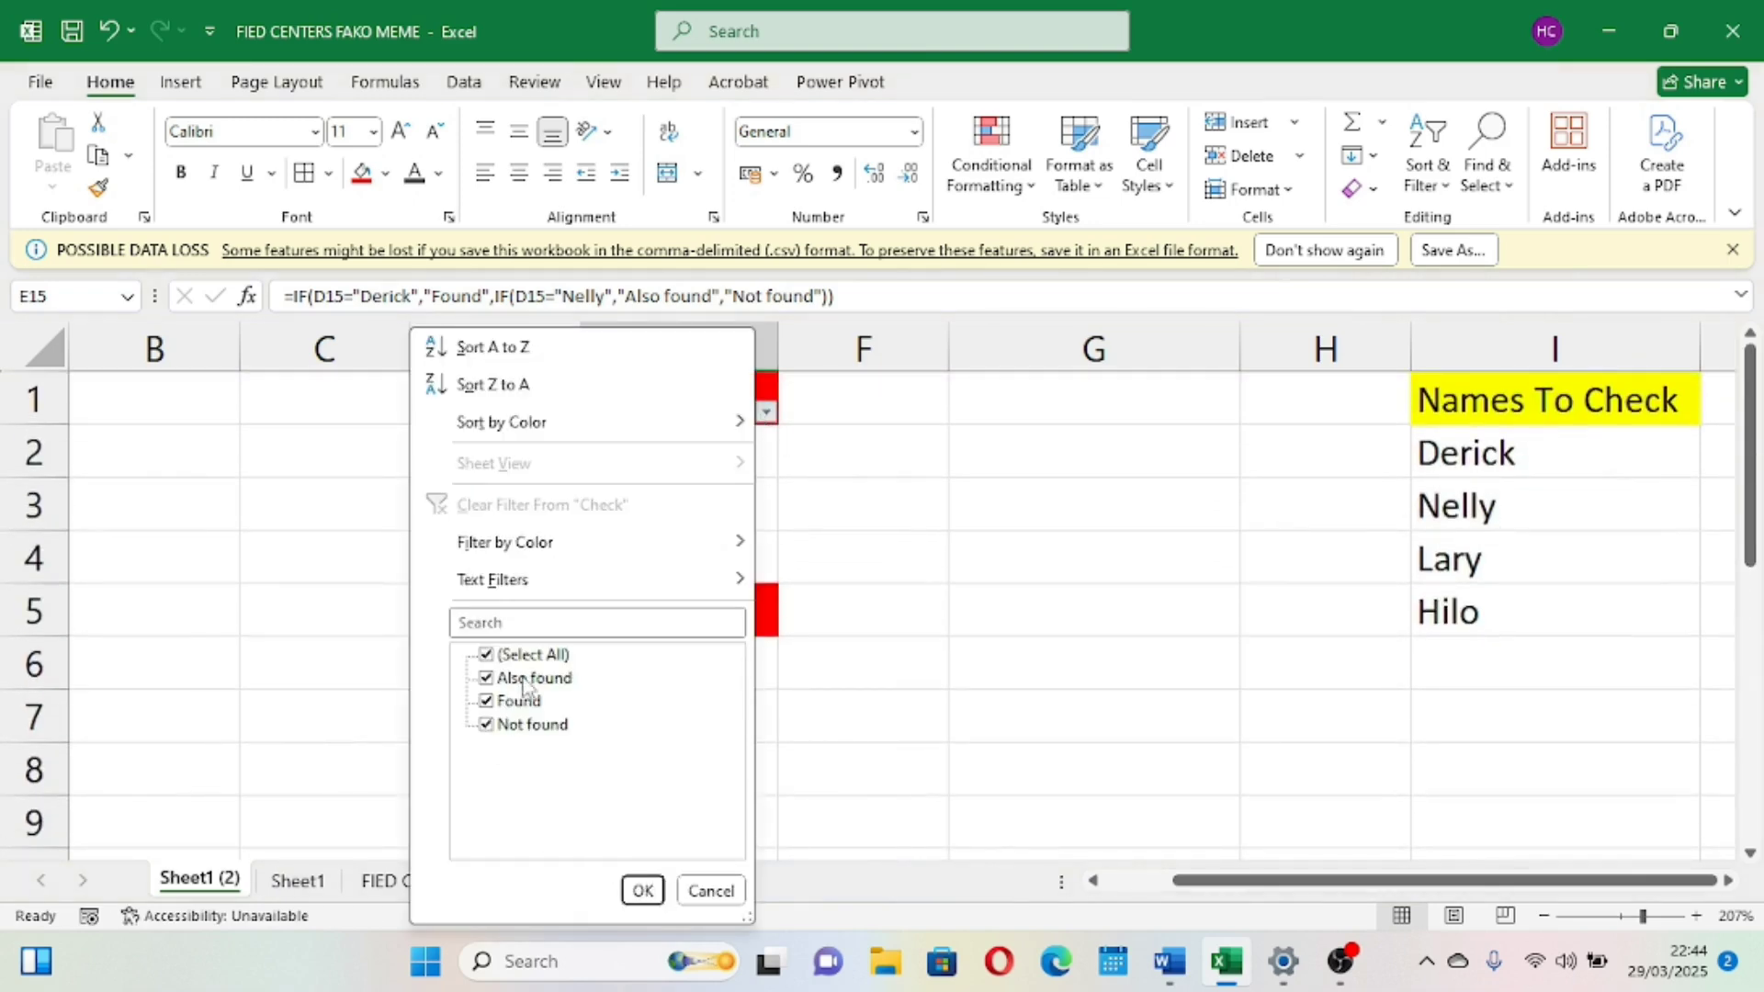
pyautogui.click(489, 725)
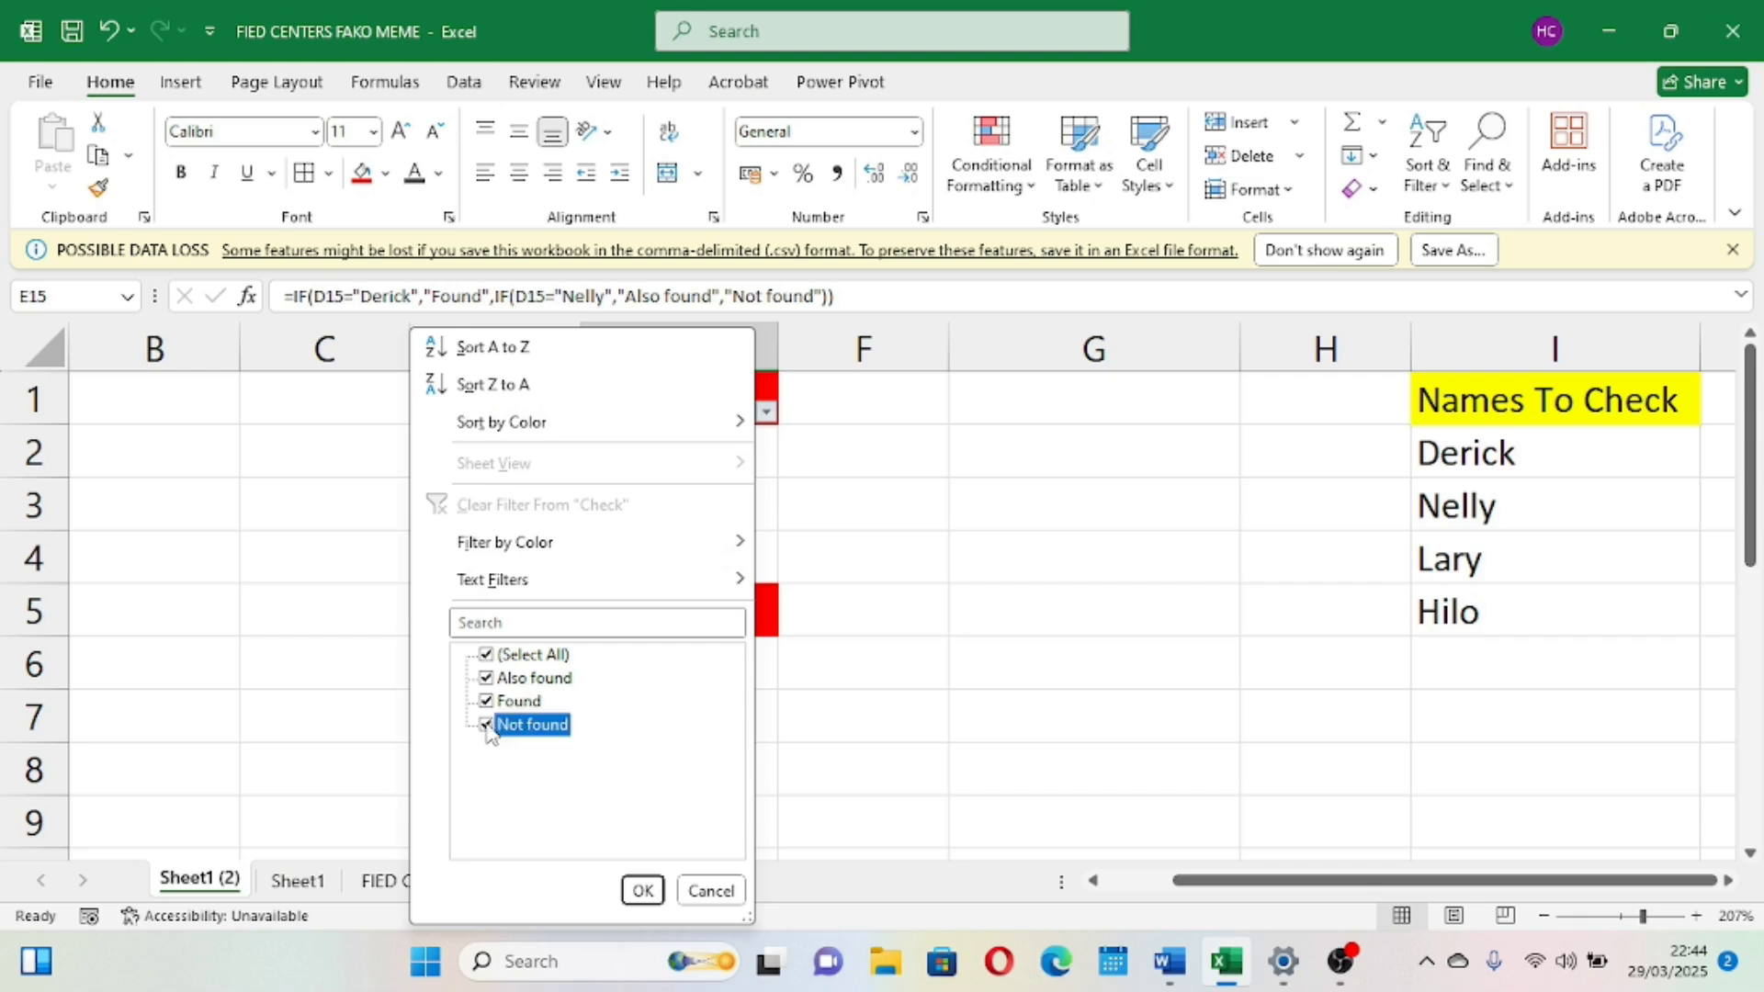
pyautogui.click(487, 701)
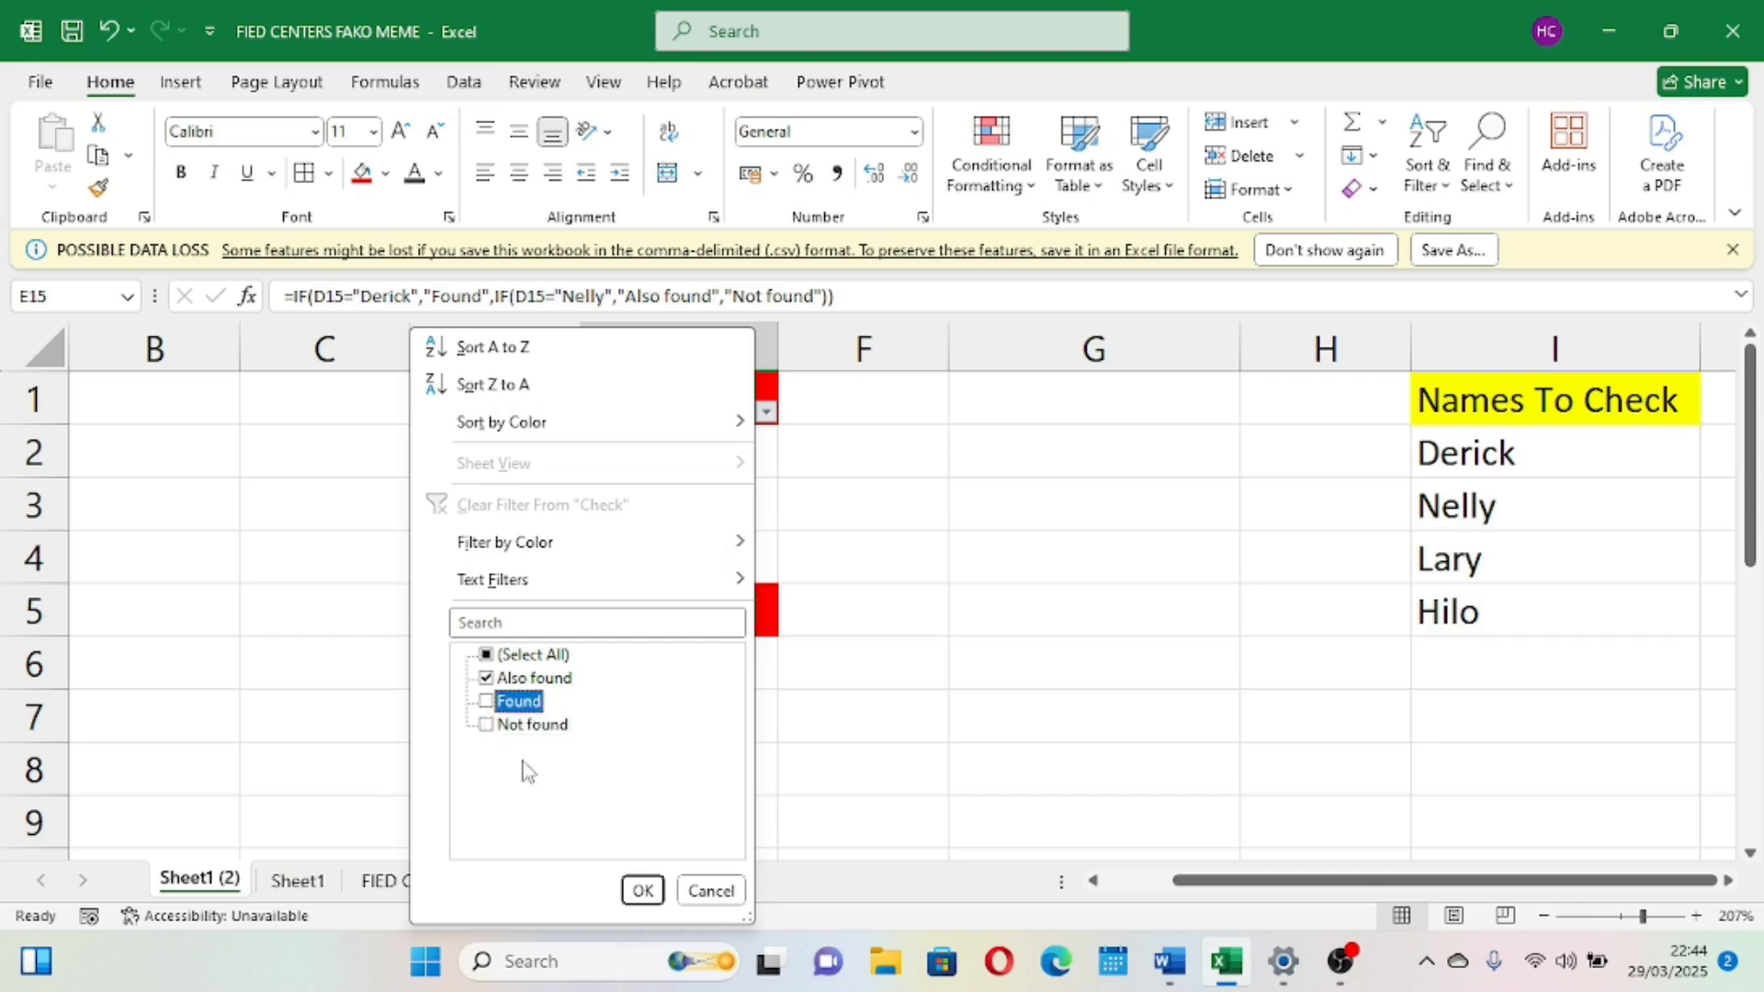
pyautogui.click(640, 890)
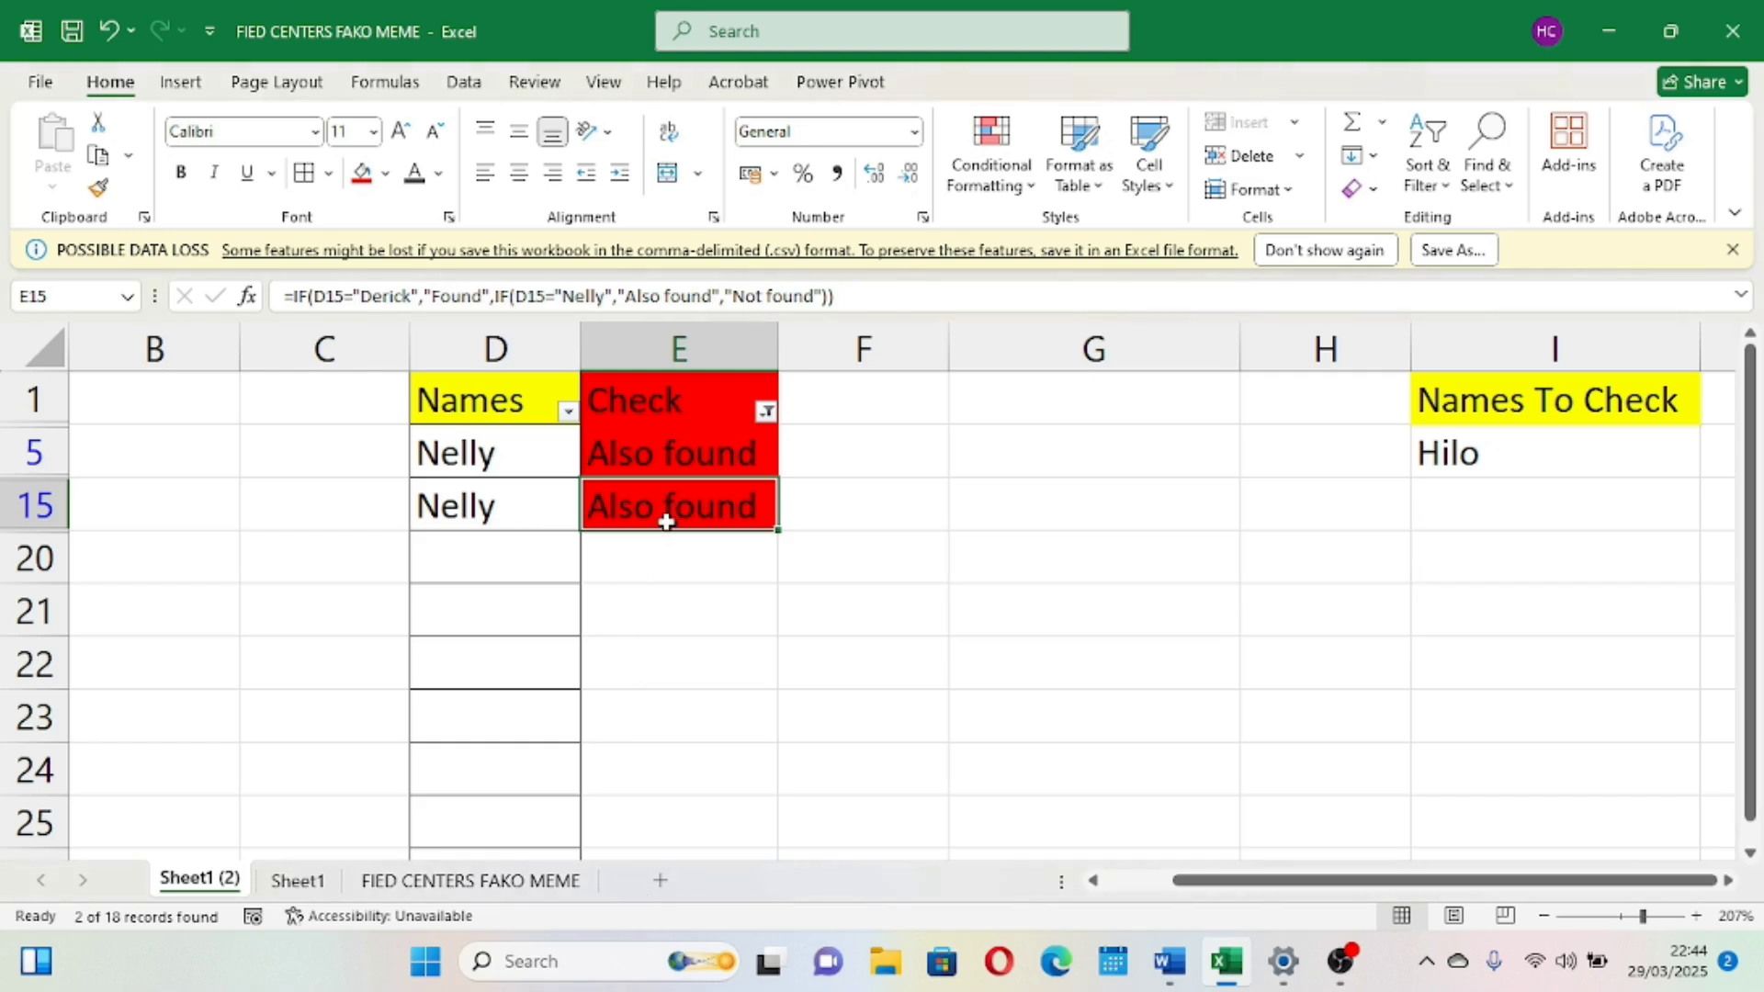
pyautogui.scroll(-2, 664, 520)
pyautogui.scroll(2, 666, 520)
pyautogui.click(429, 462)
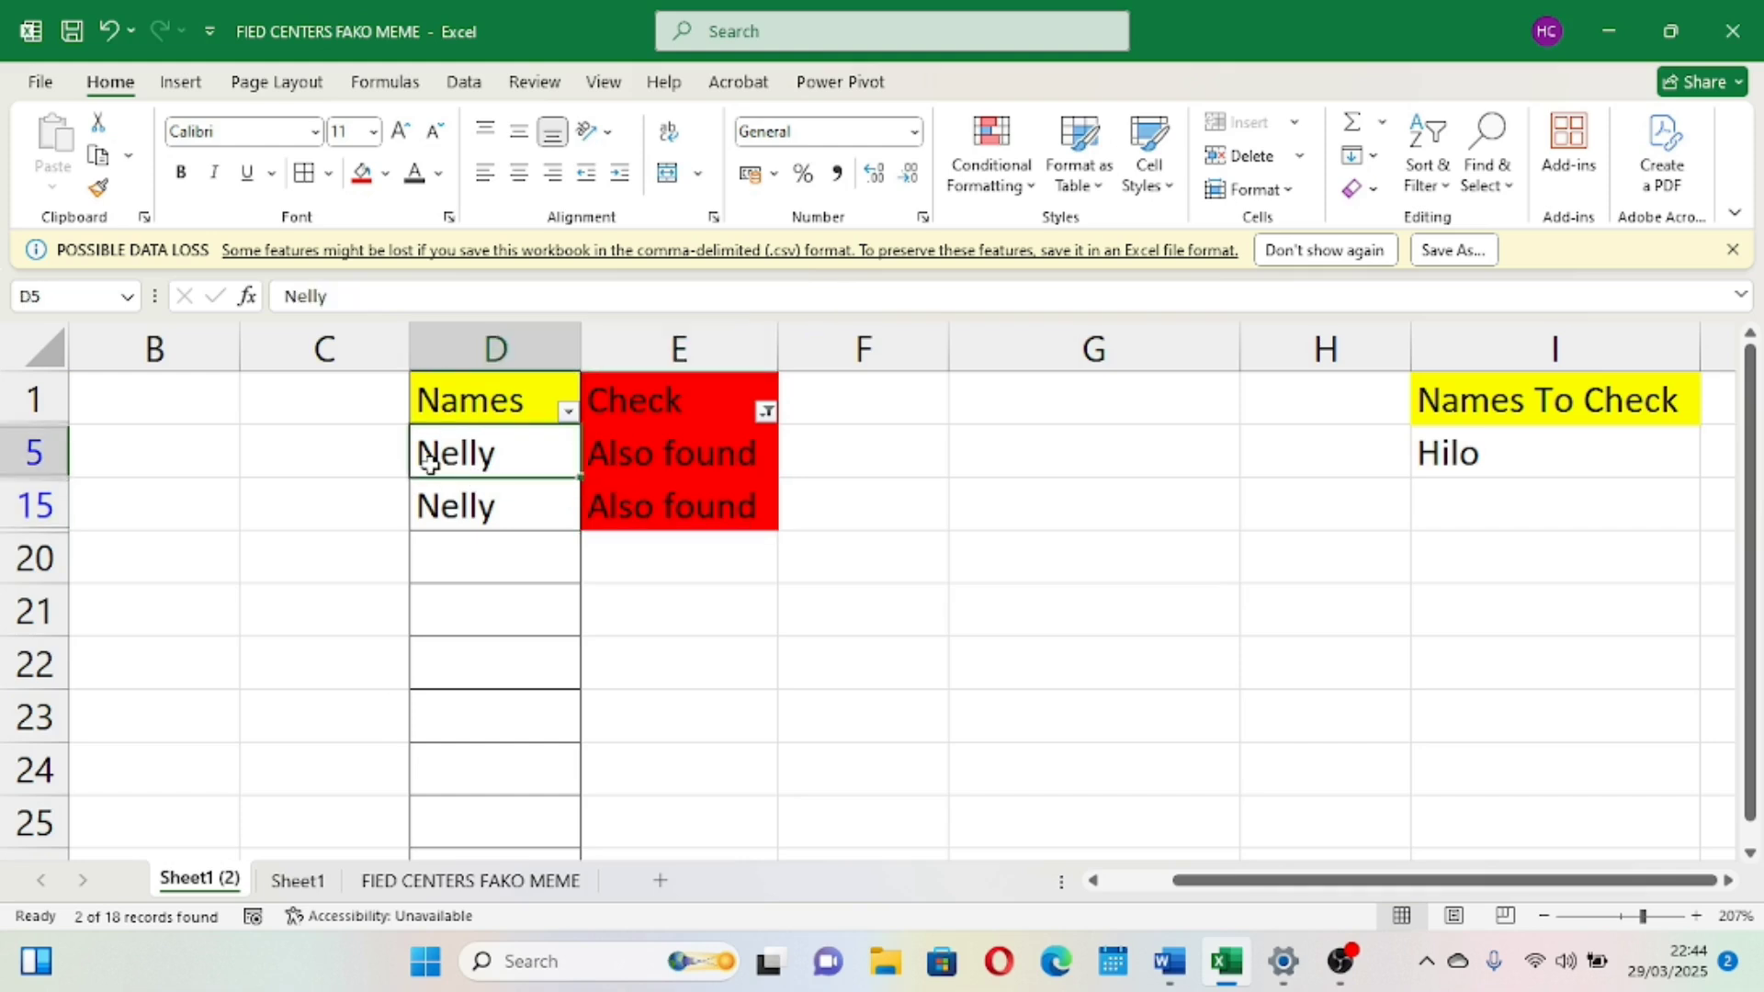
# Reselect Found and Not found in the Check column filter so all rows show again
pyautogui.click(763, 415)
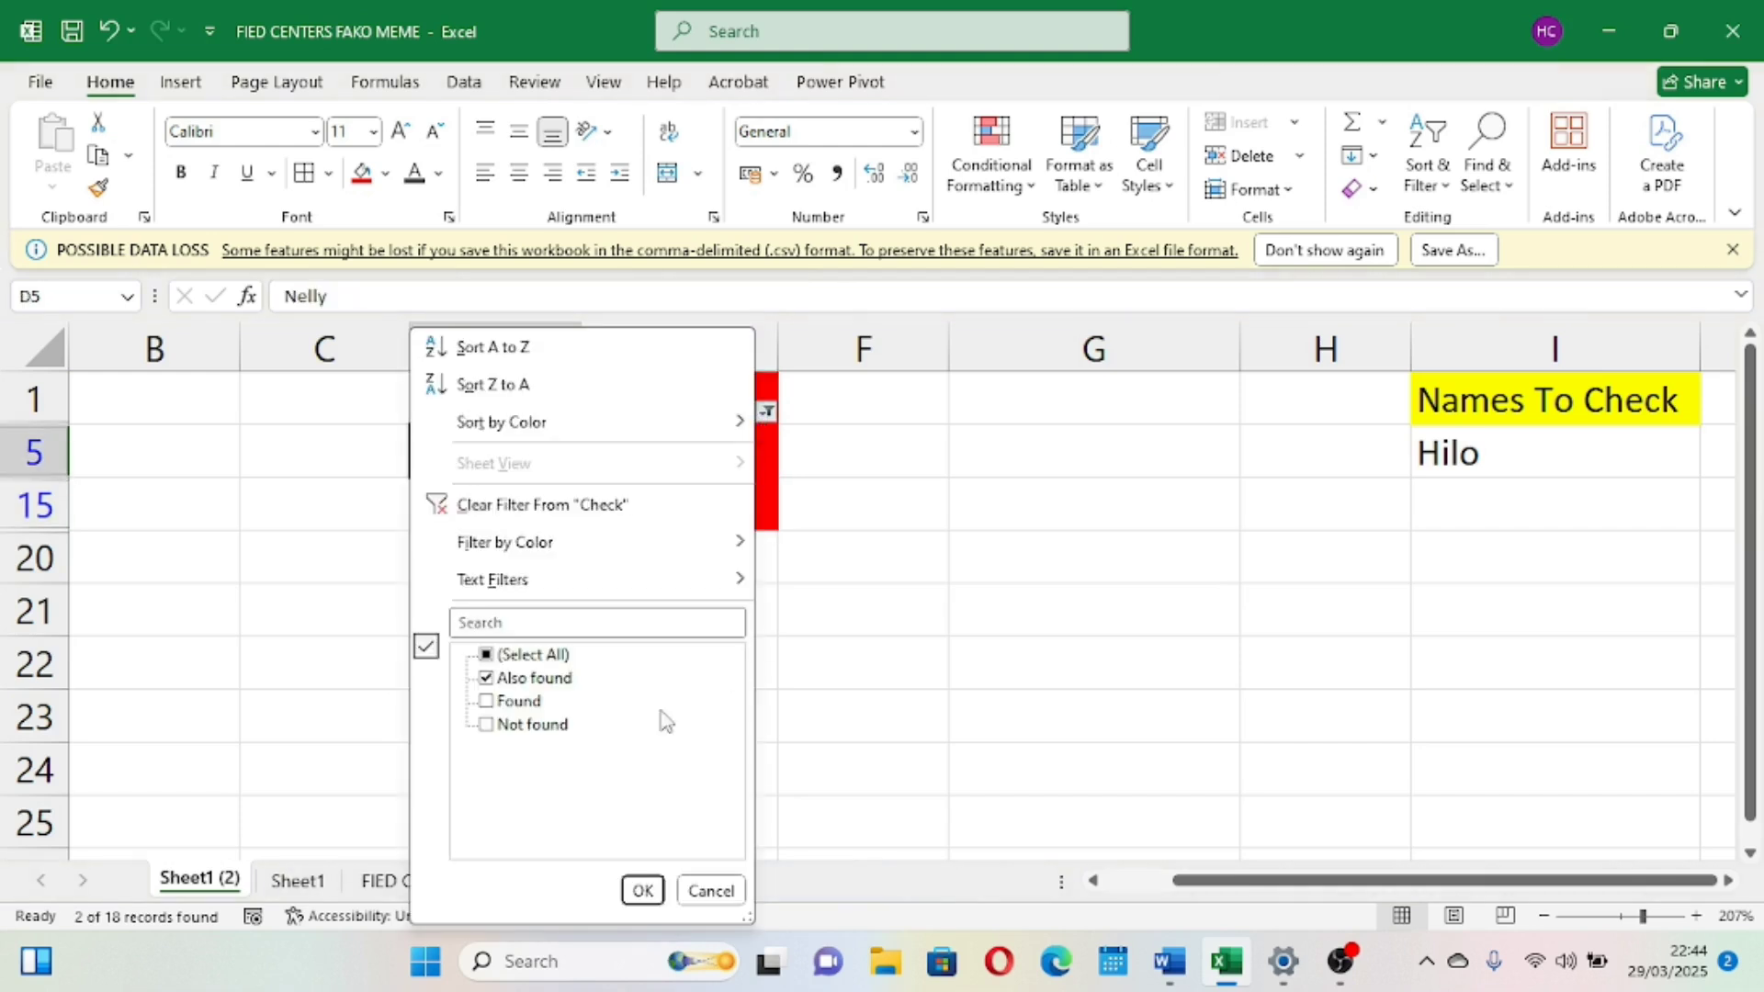
pyautogui.click(497, 703)
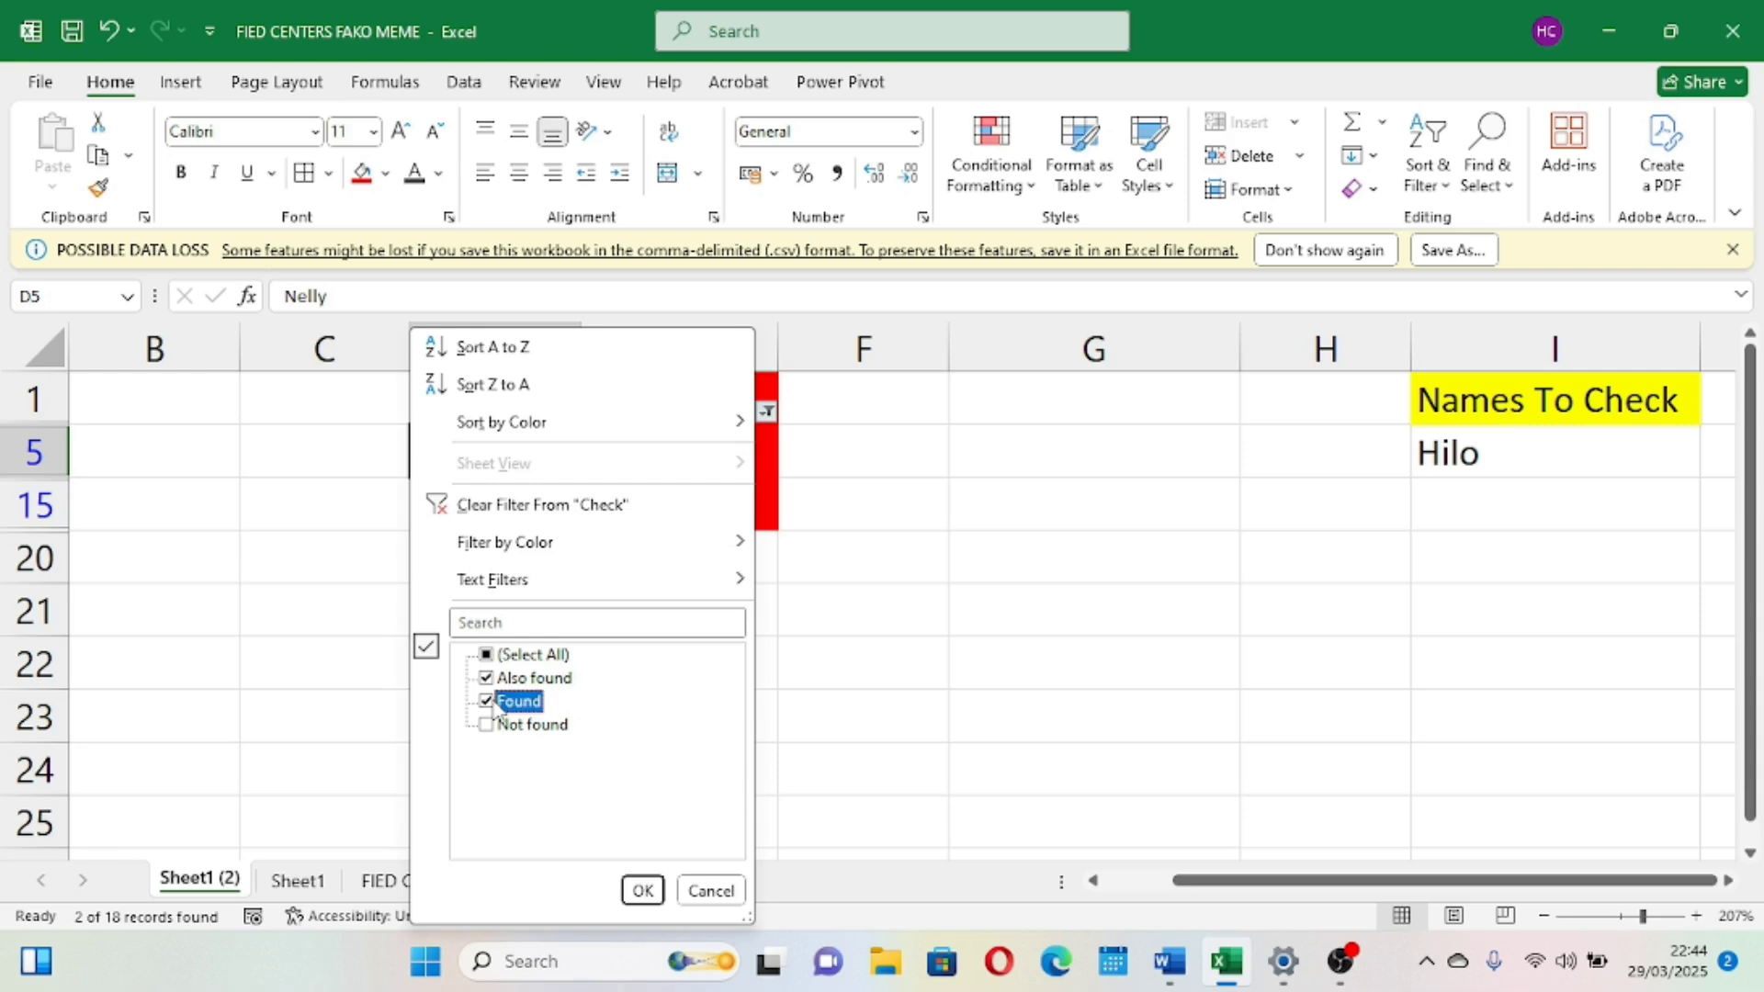
pyautogui.click(485, 726)
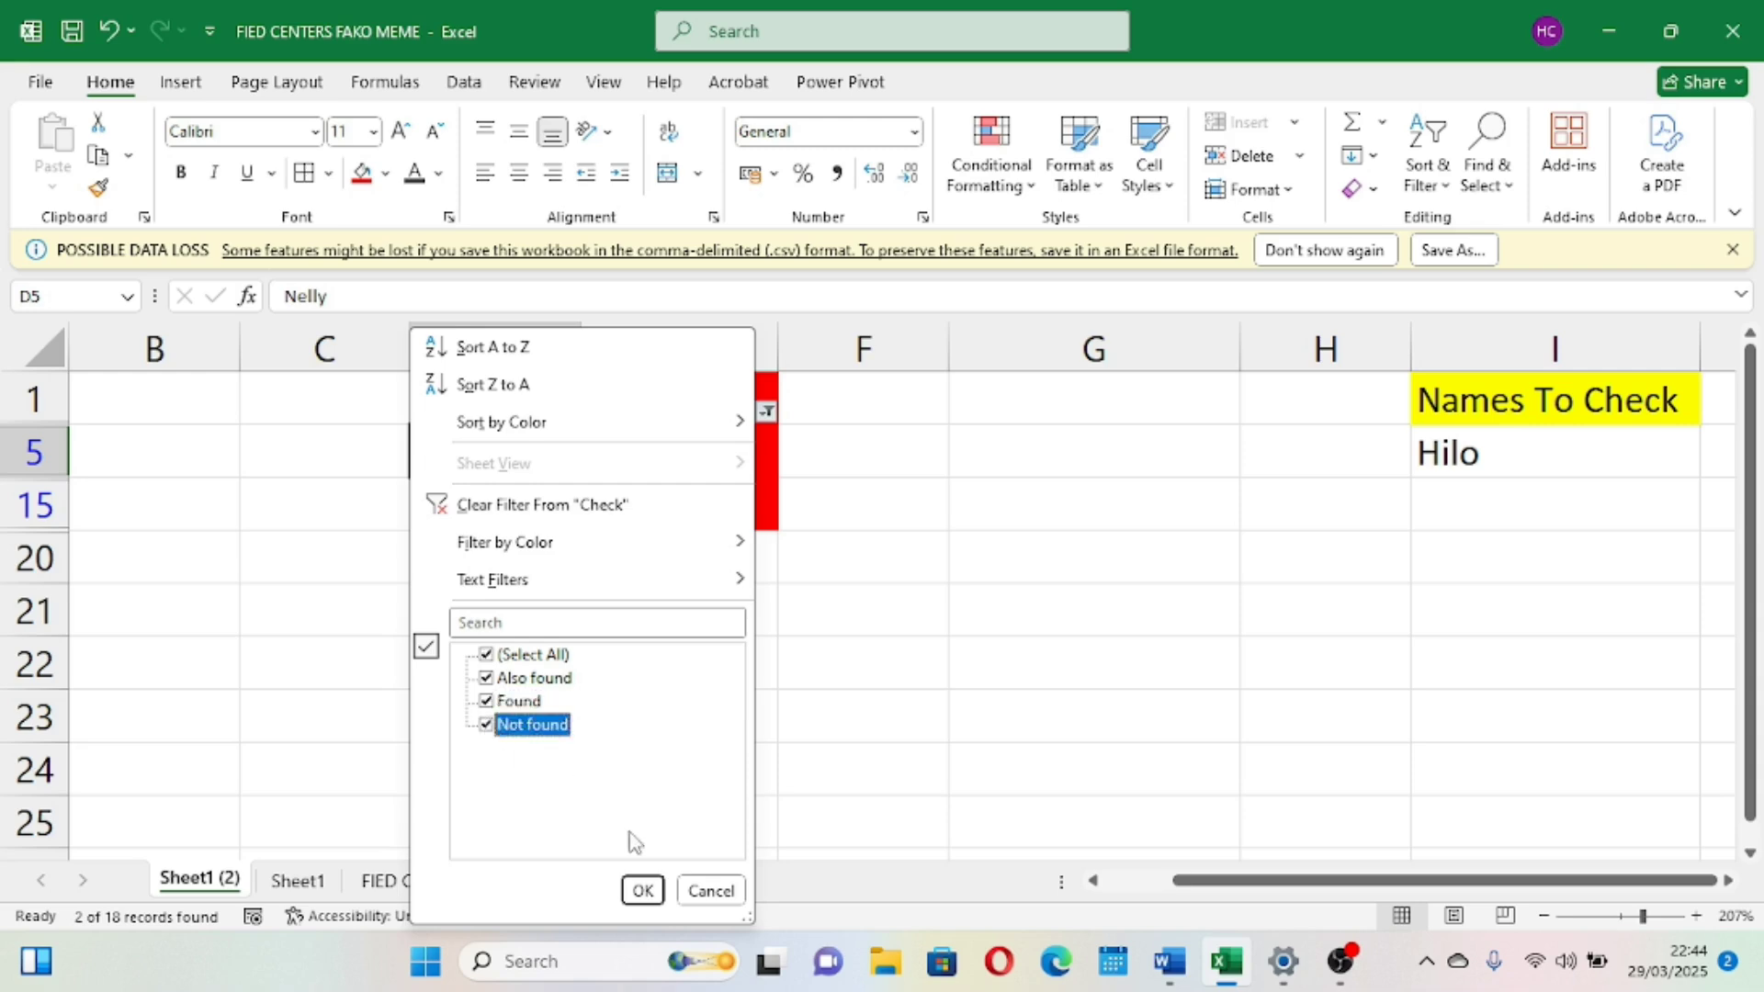
pyautogui.click(642, 890)
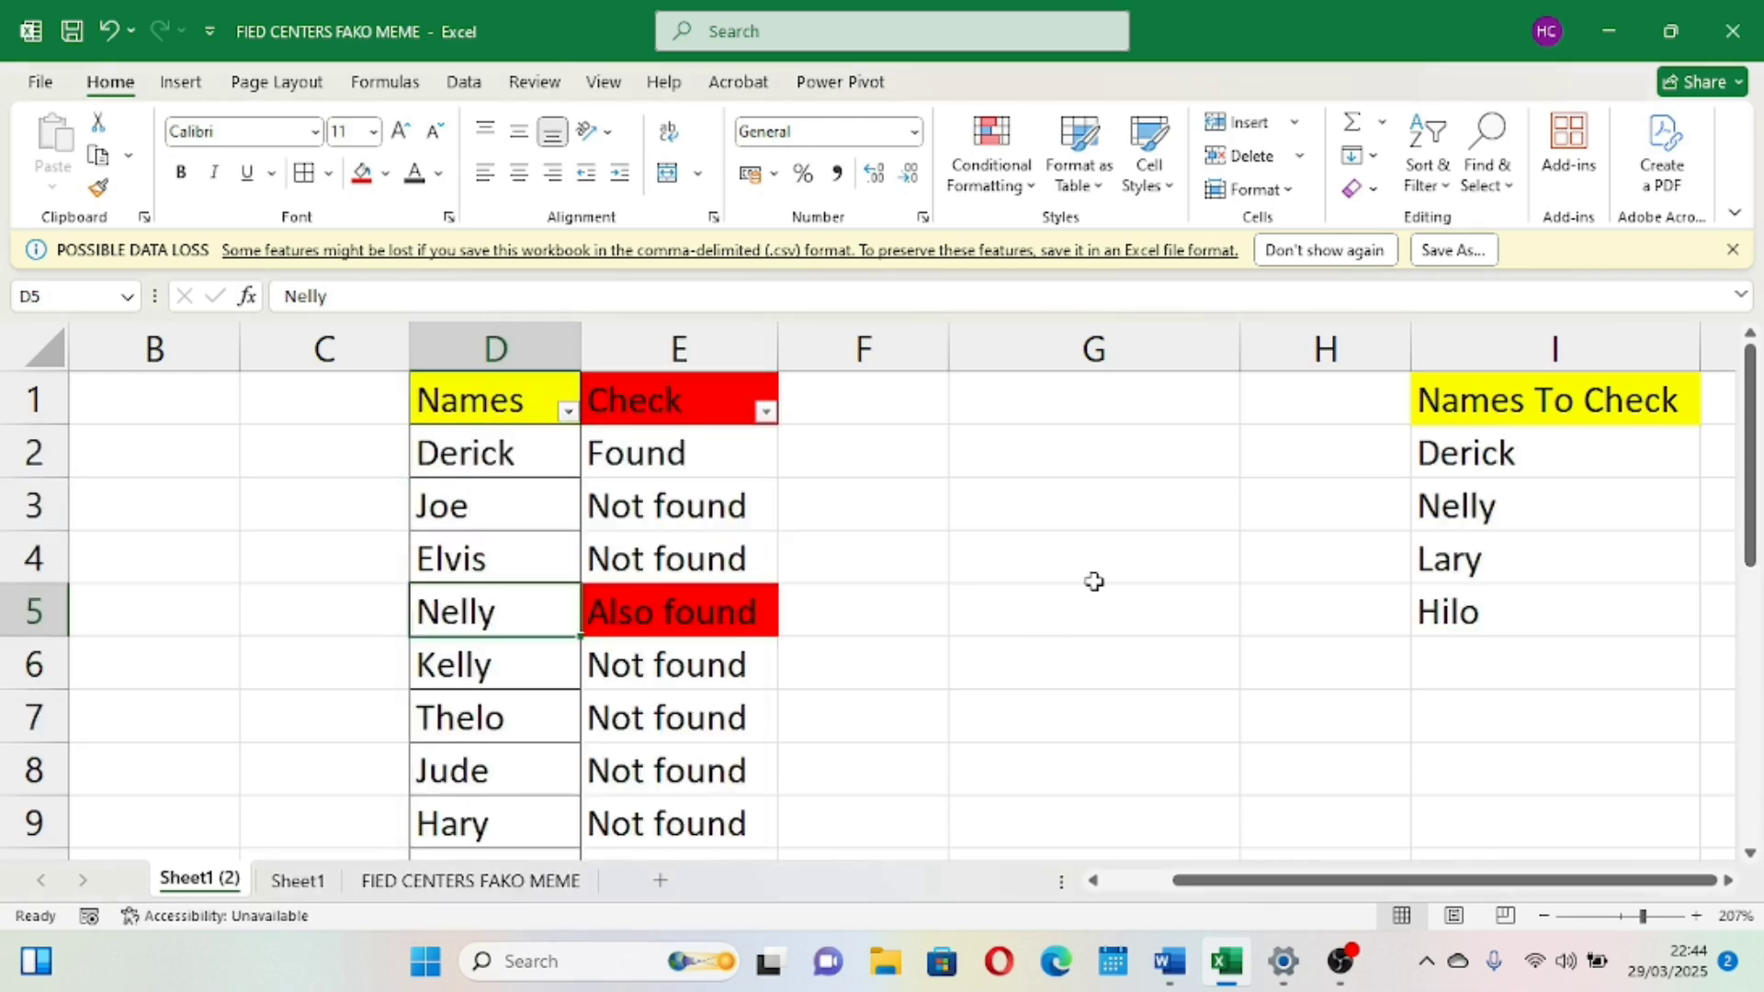
# Examine the Names To Check list and open the nested IF formula in E2 to review it
pyautogui.scroll(-1, 1093, 582)
pyautogui.scroll(1, 1093, 581)
pyautogui.click(1493, 552)
pyautogui.click(1491, 598)
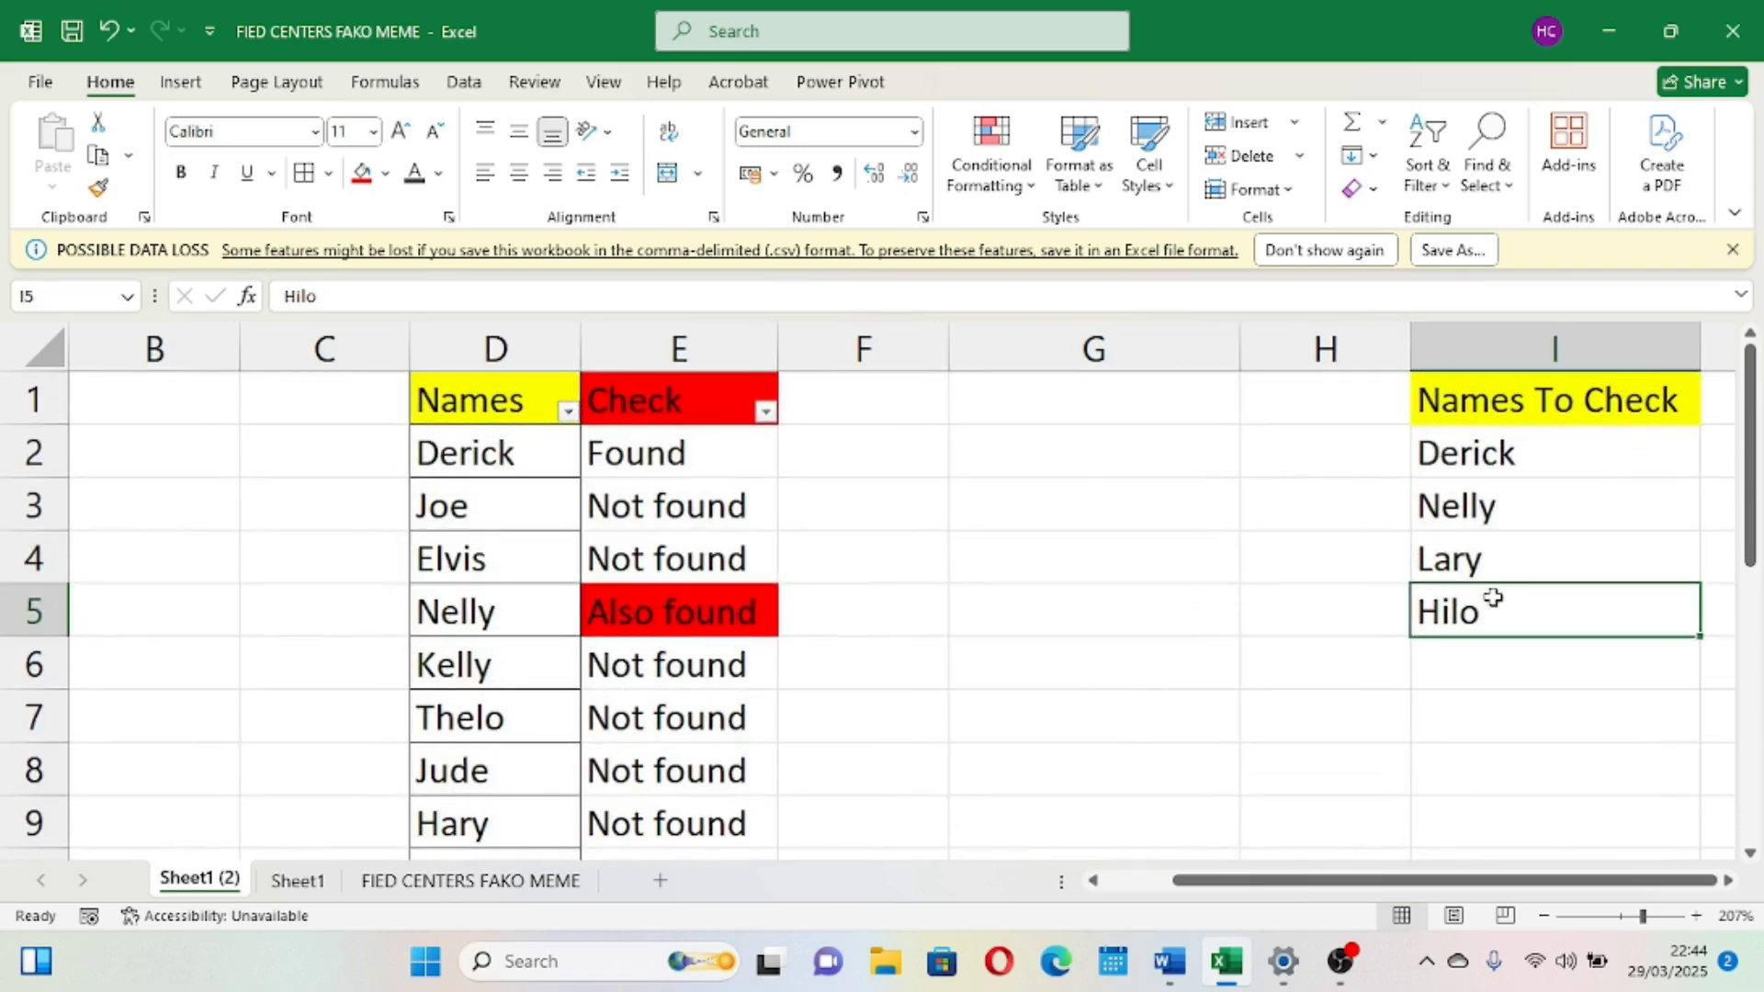
pyautogui.doubleClick(715, 454)
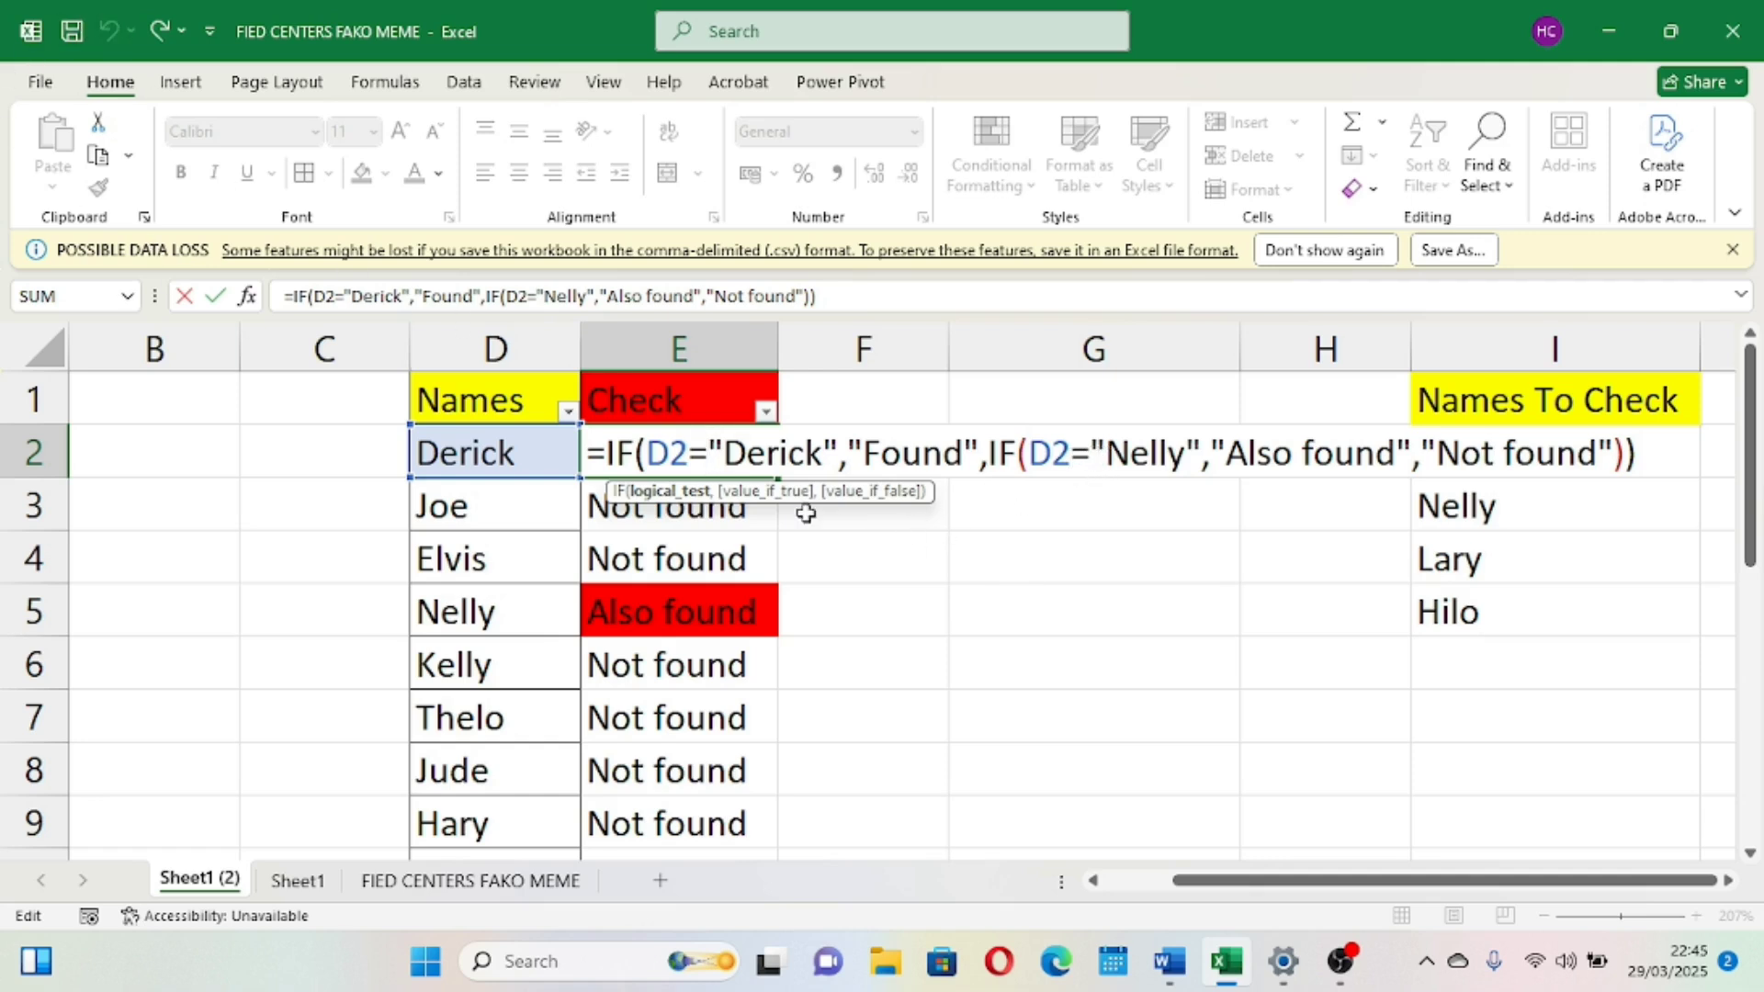
pyautogui.click(1207, 642)
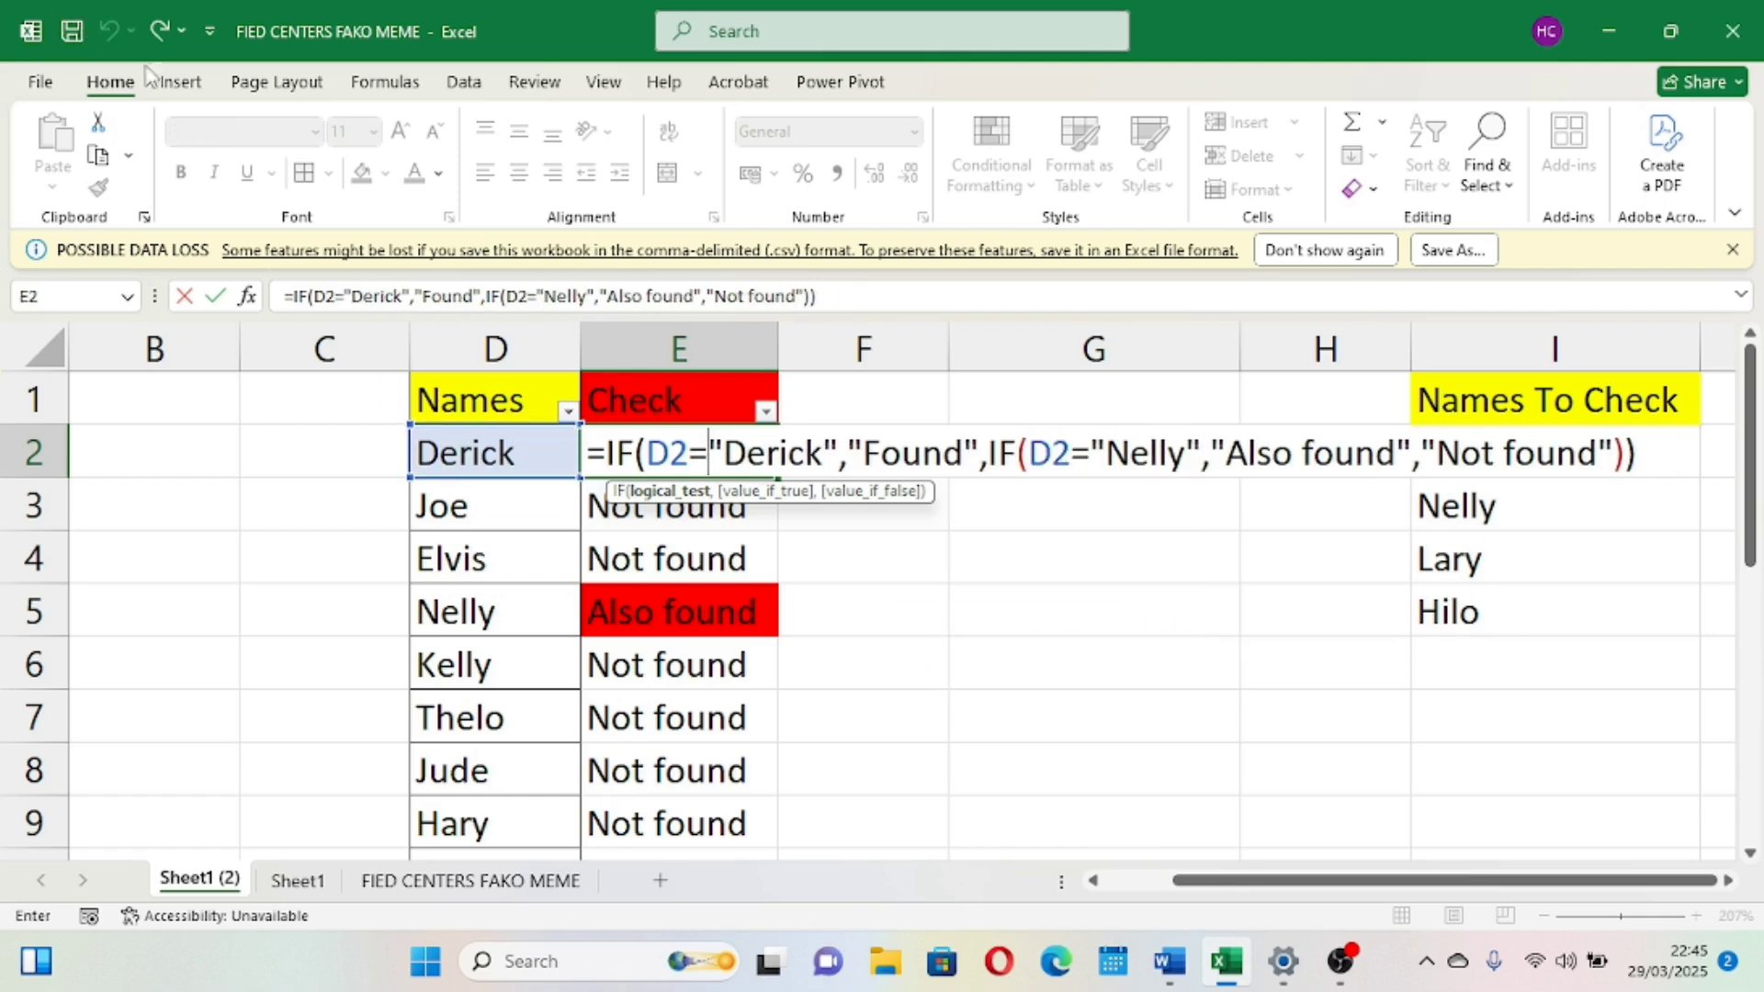
pyautogui.click(110, 31)
pyautogui.press('Tab')
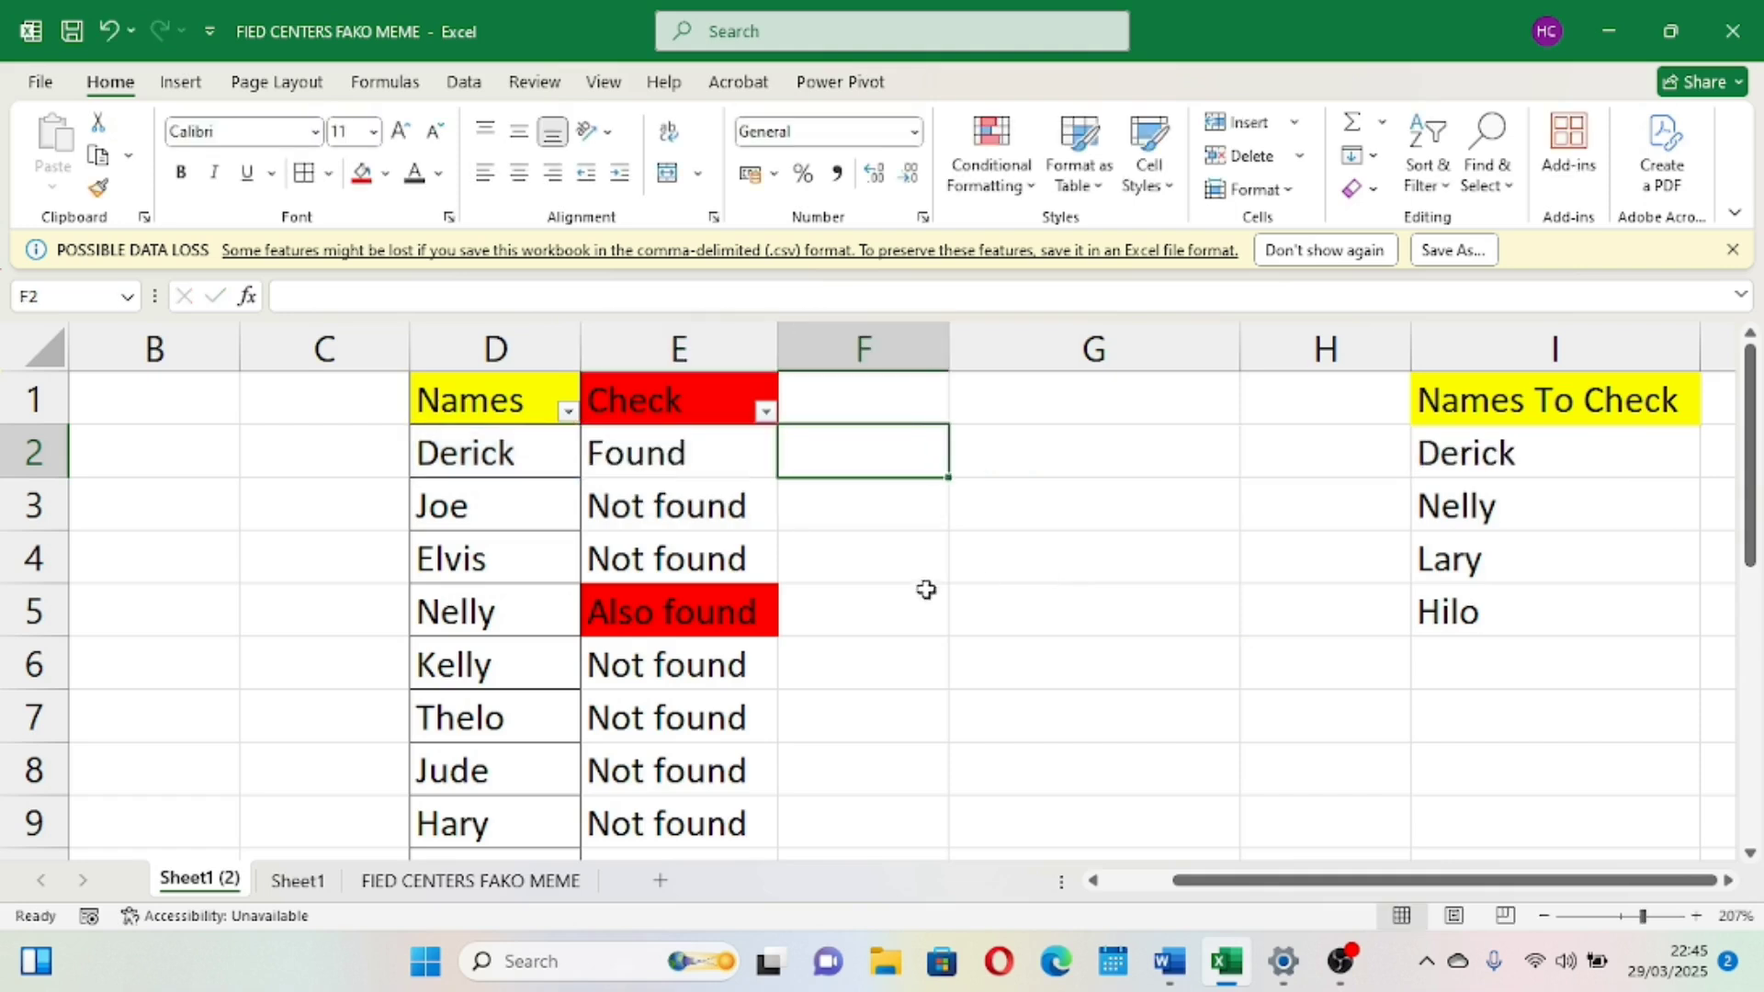
# Review the nested IF formulas in cells E3 through E6 one by one, then scroll through the Check column
pyautogui.click(736, 456)
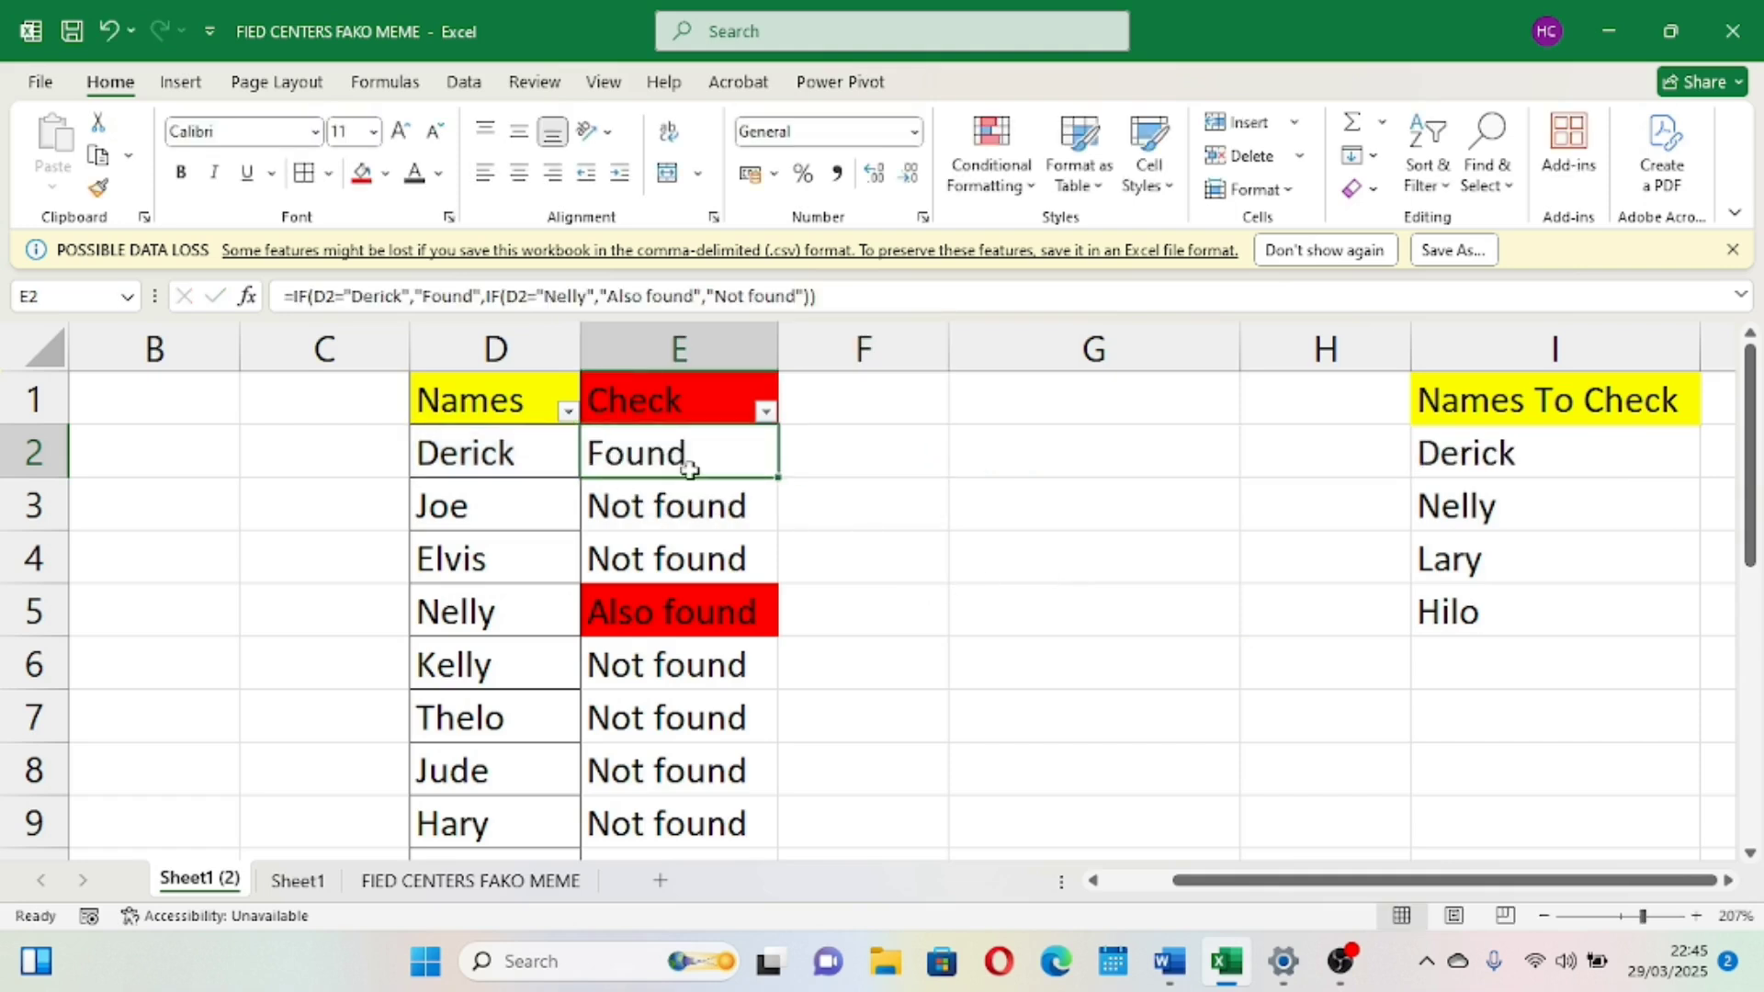
pyautogui.doubleClick(694, 505)
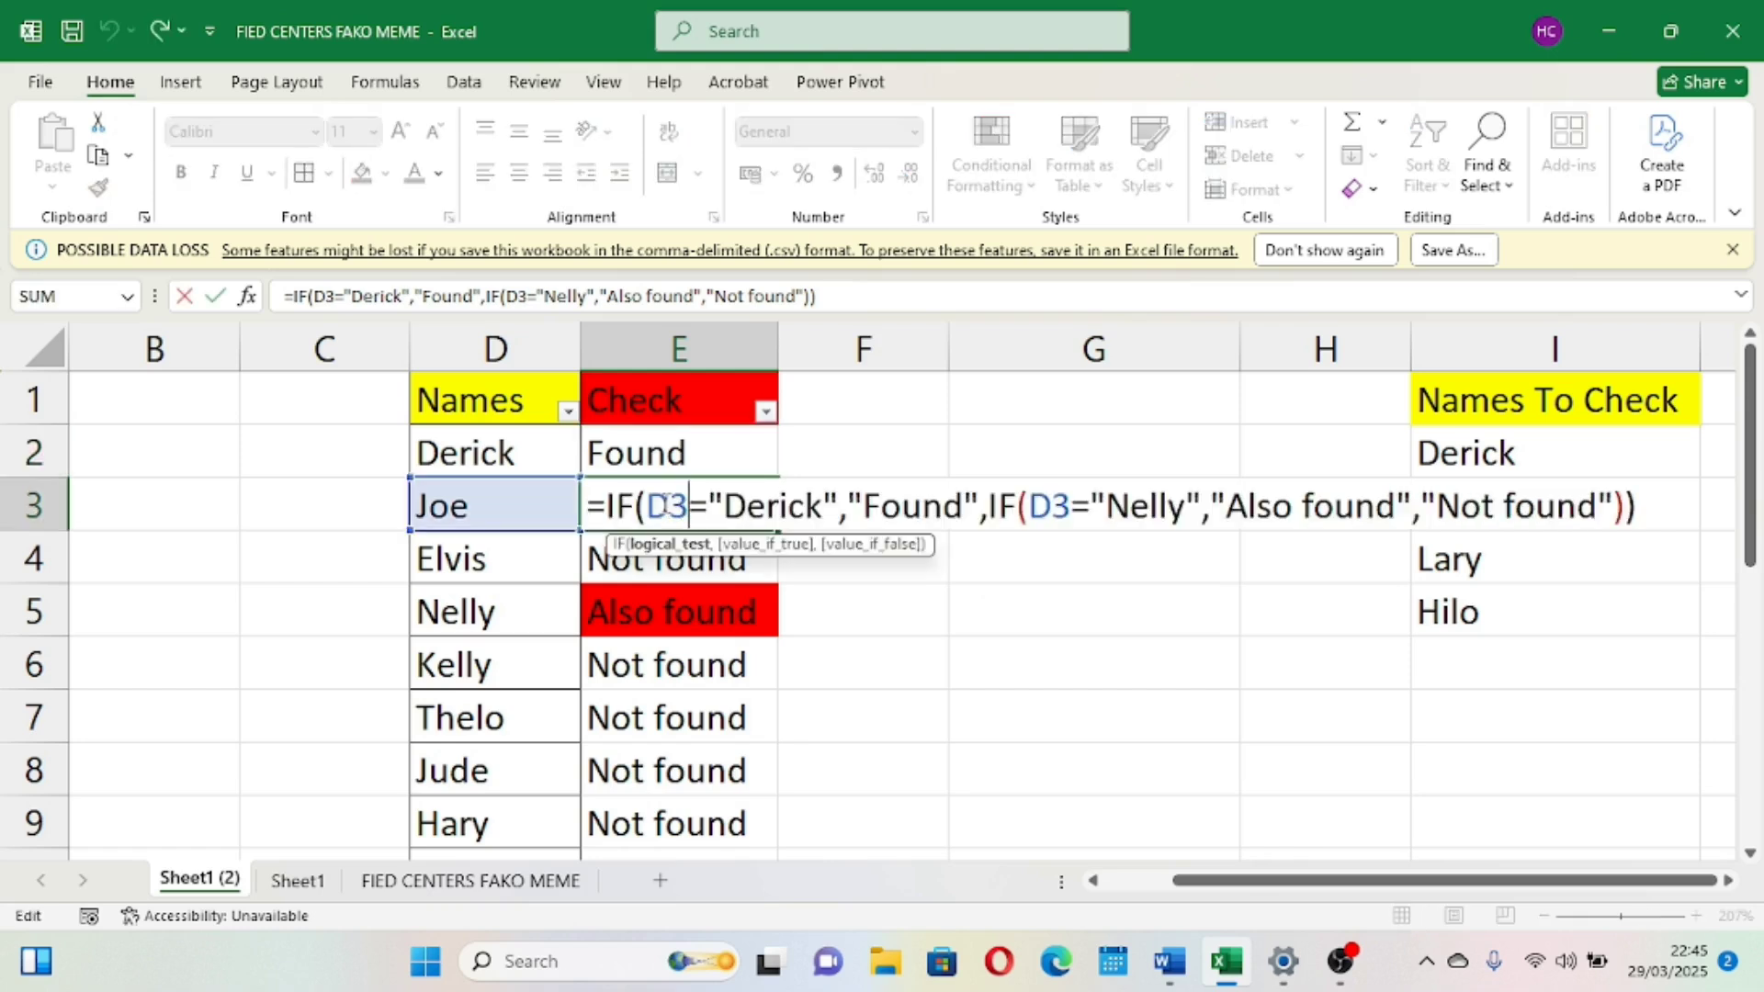
pyautogui.press('Tab')
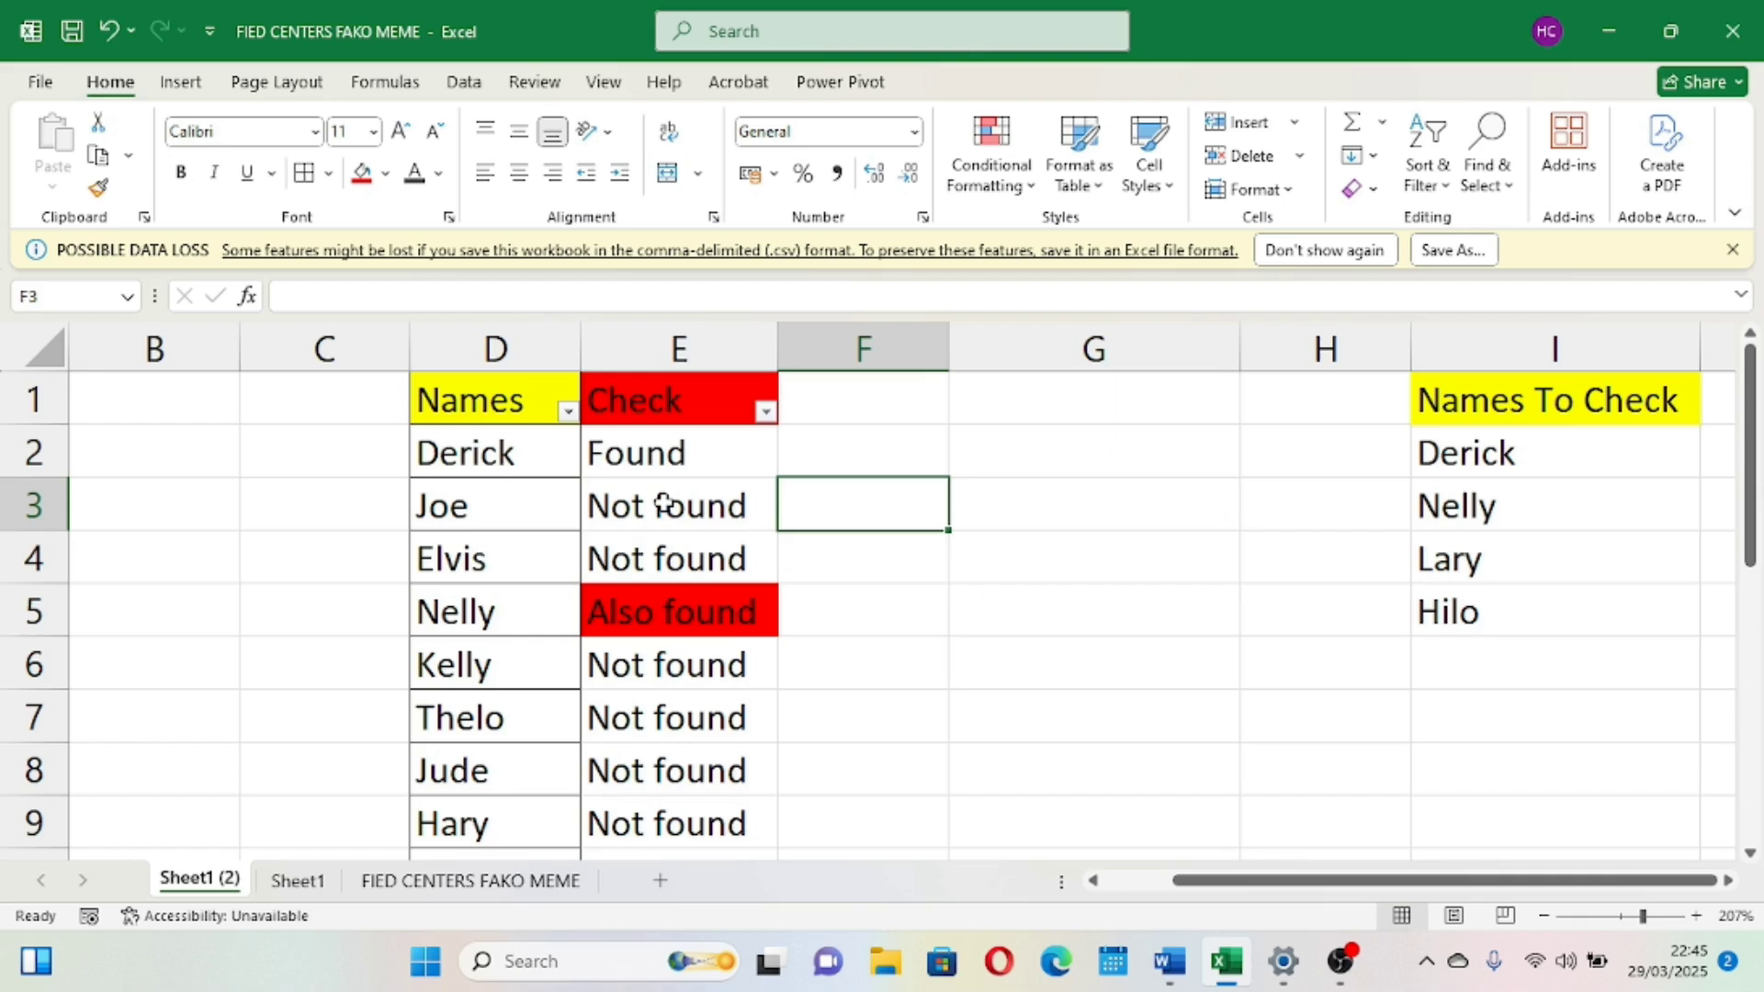
pyautogui.doubleClick(668, 557)
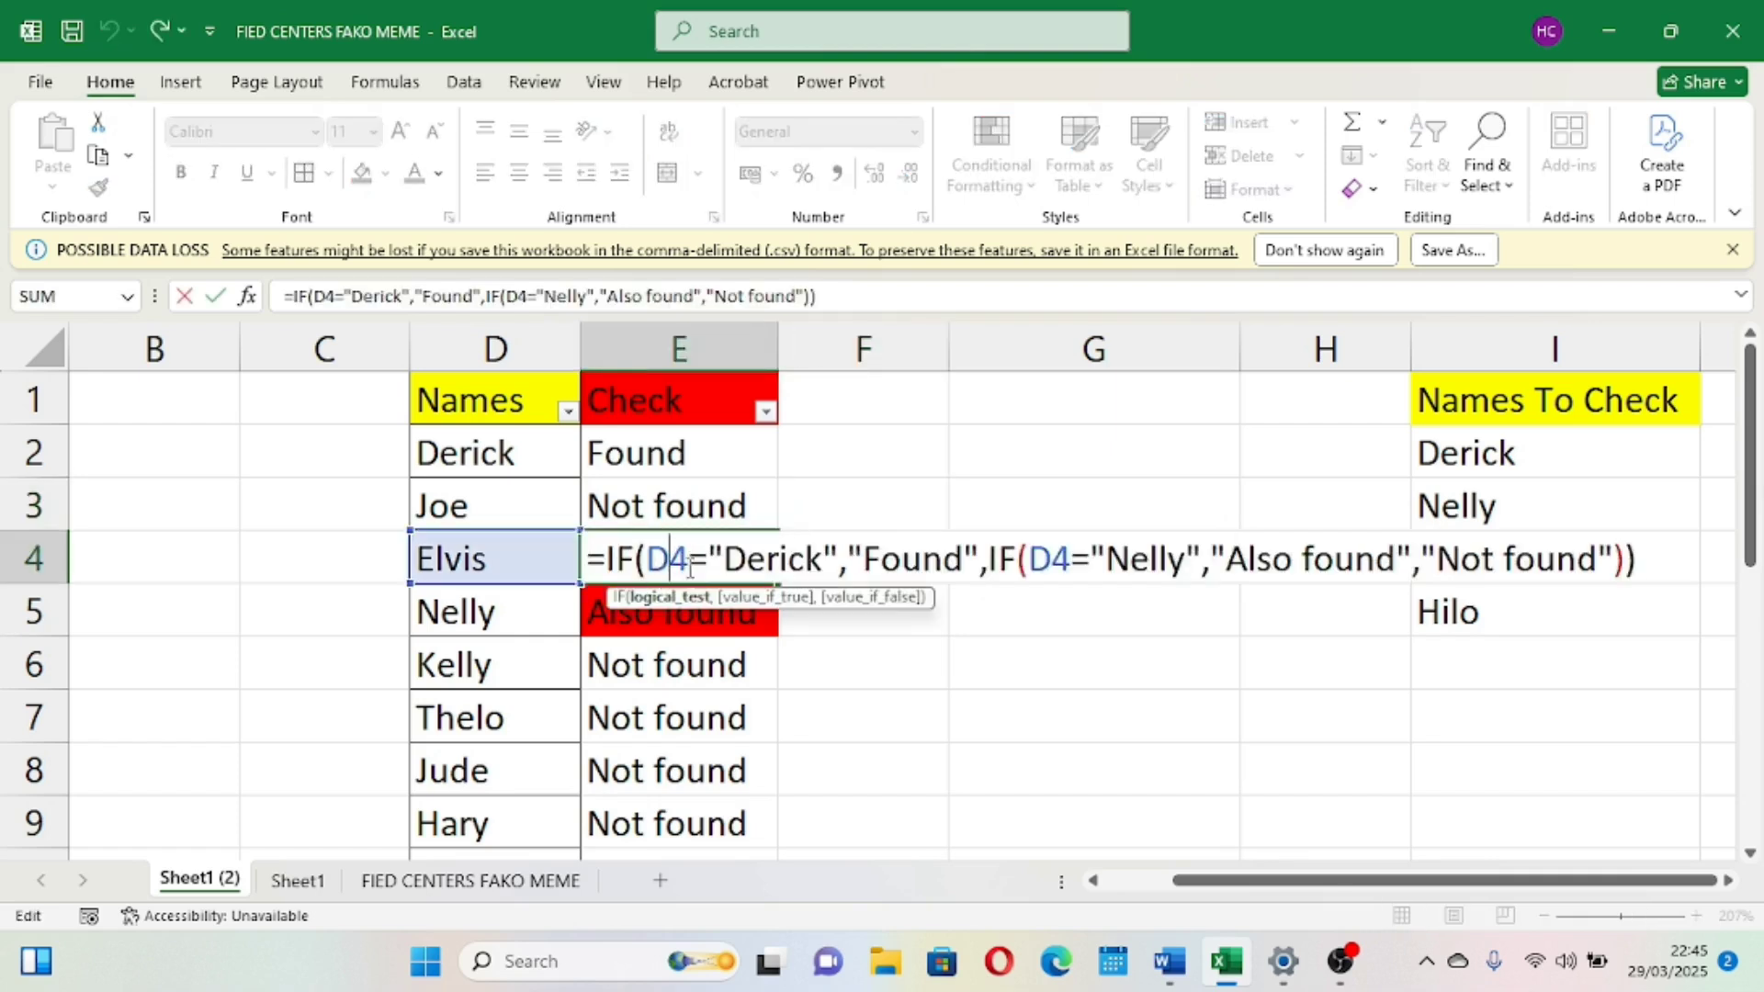
pyautogui.press('Tab')
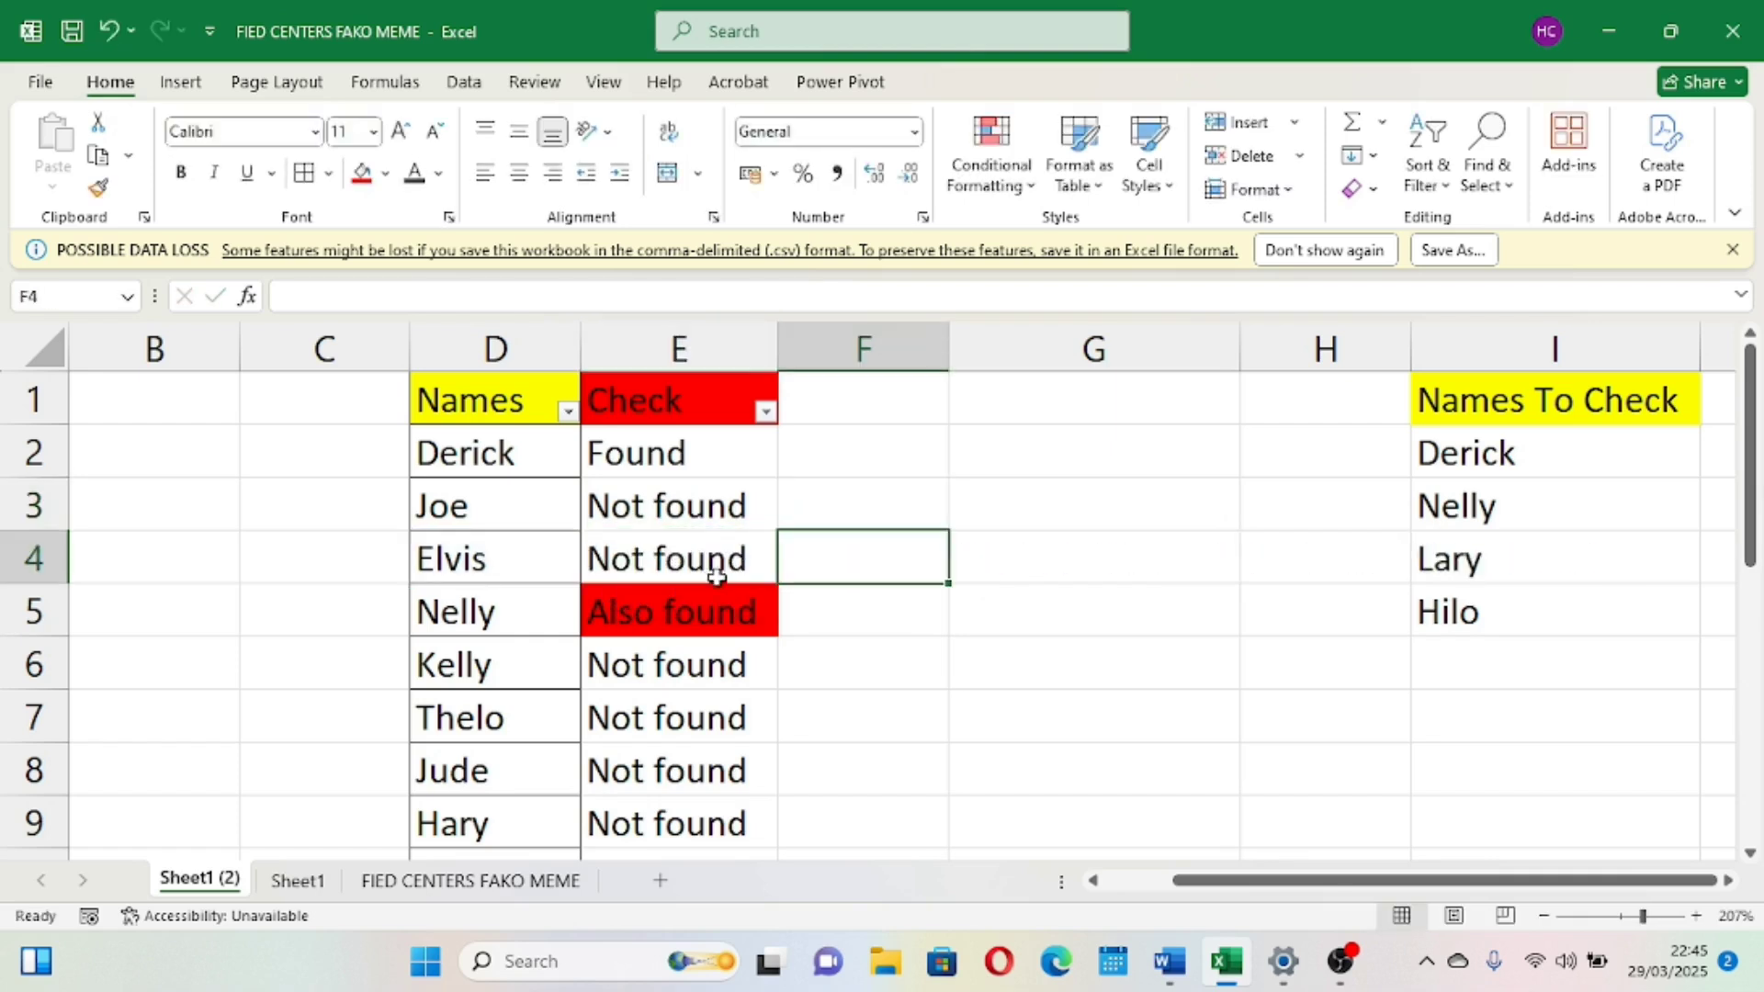
pyautogui.doubleClick(703, 611)
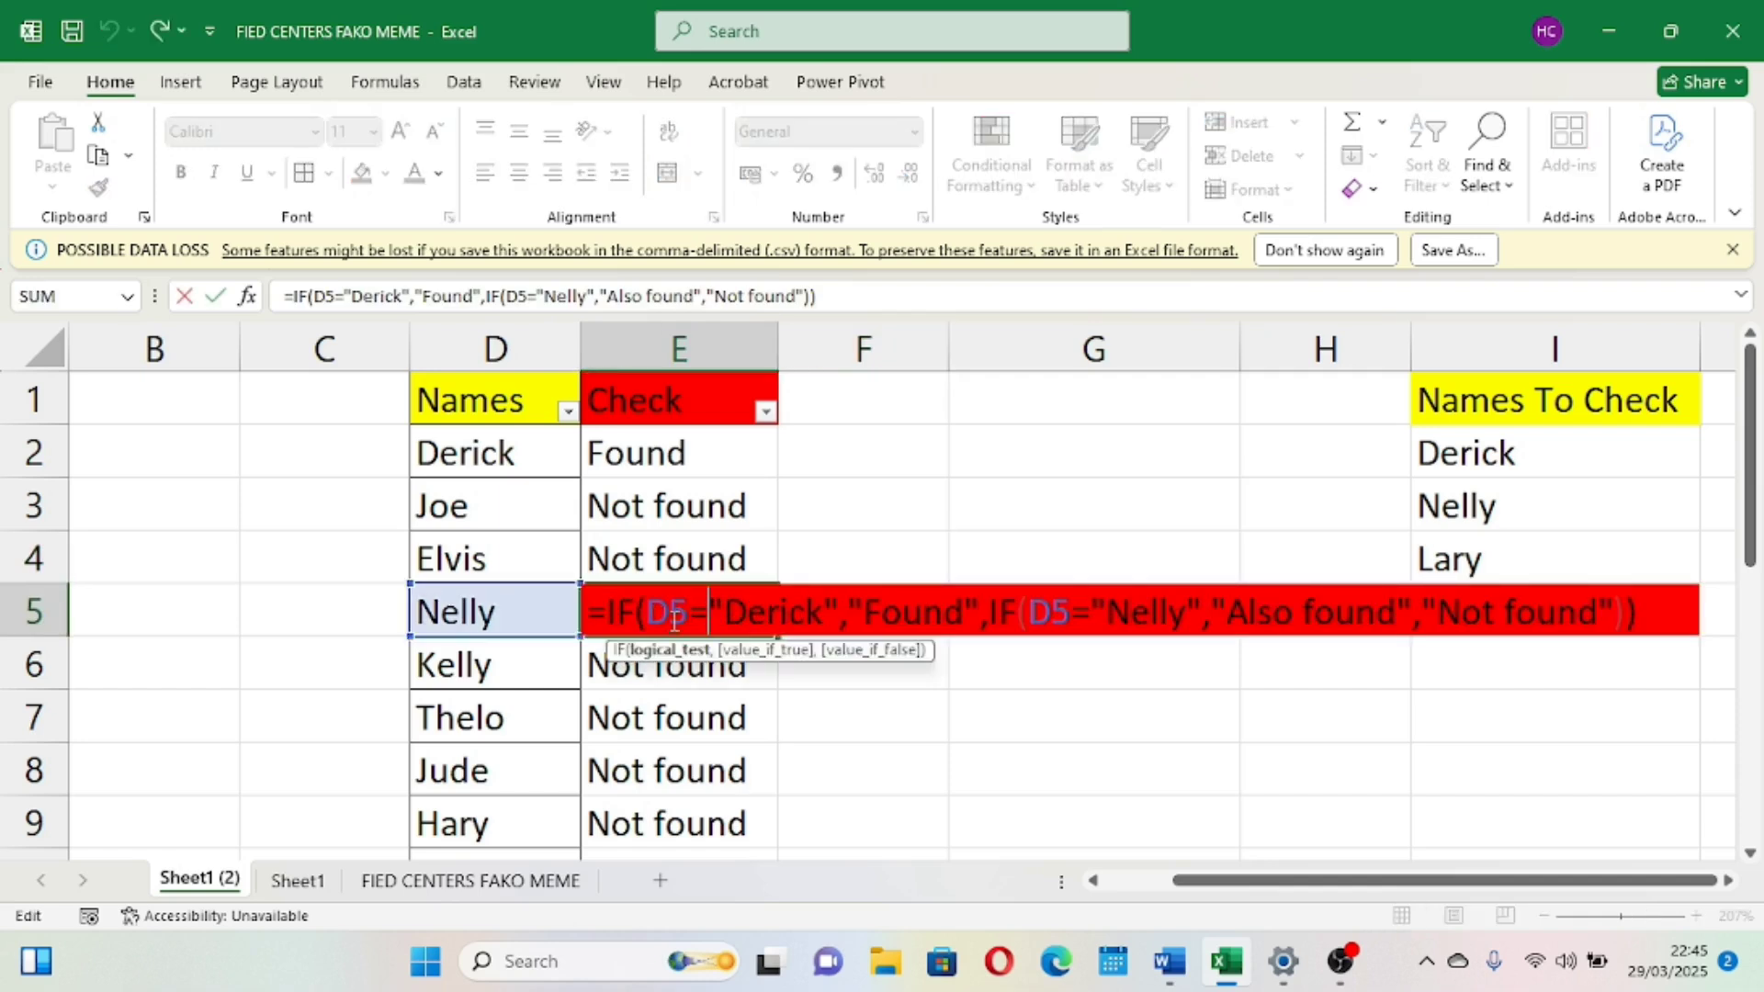
pyautogui.press('Tab')
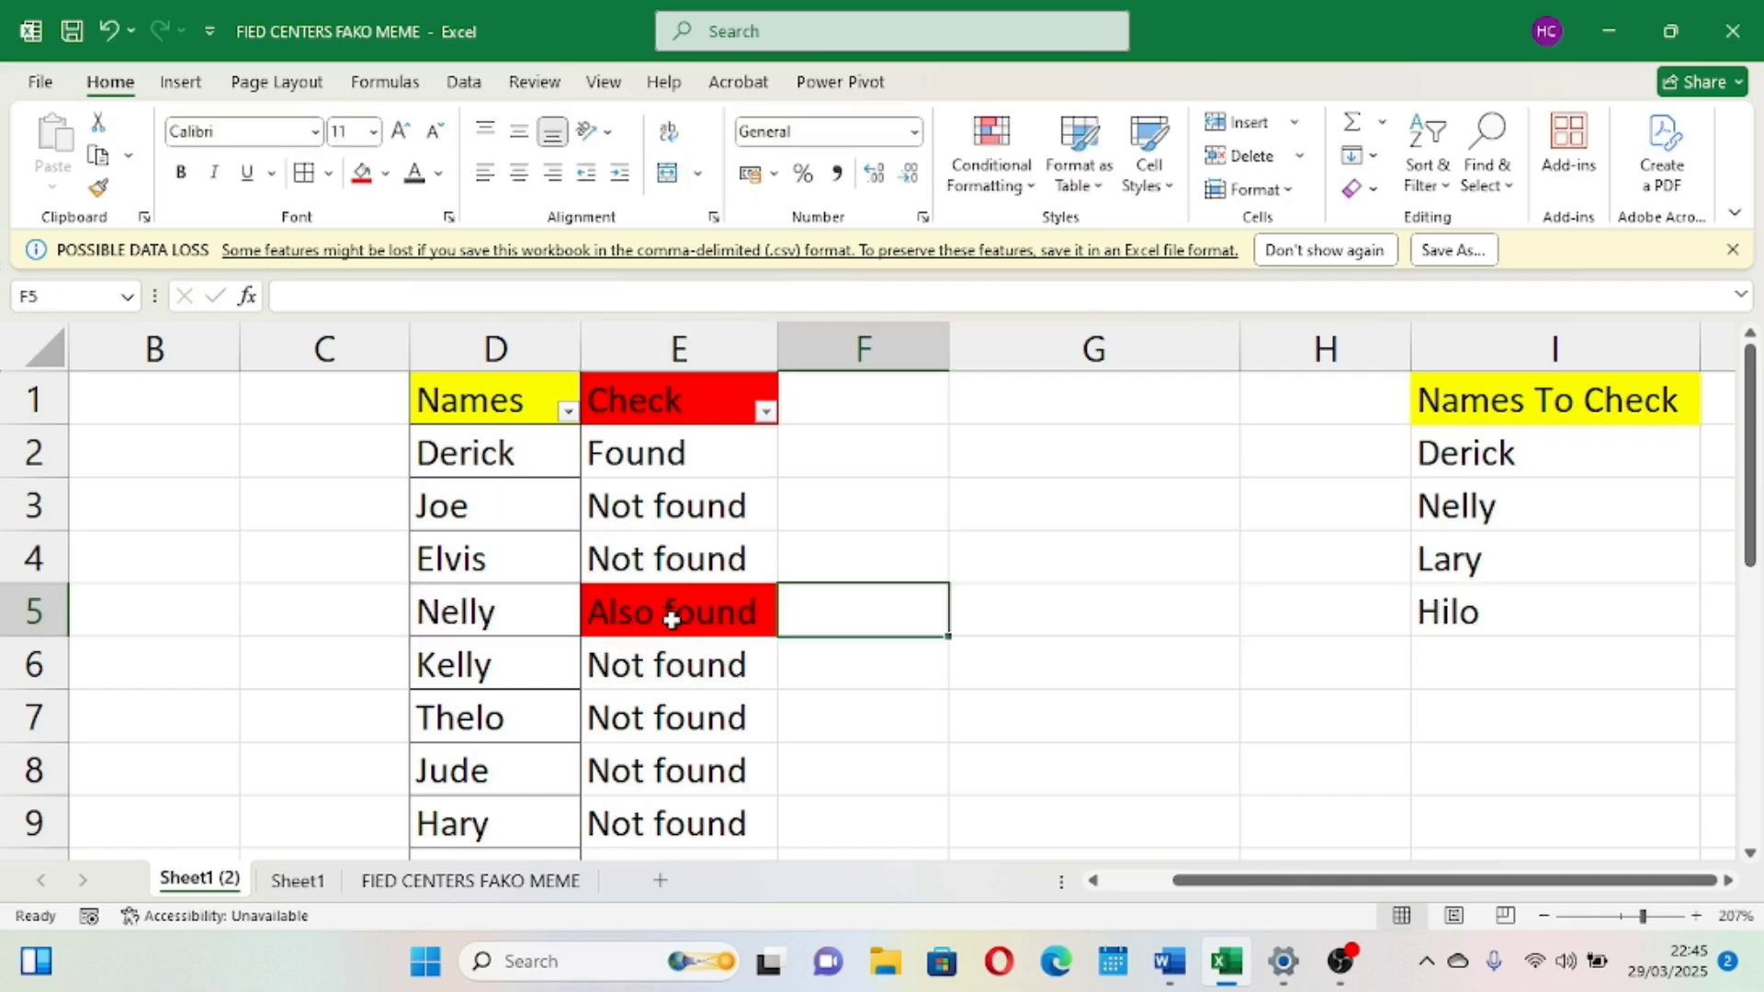
pyautogui.doubleClick(693, 662)
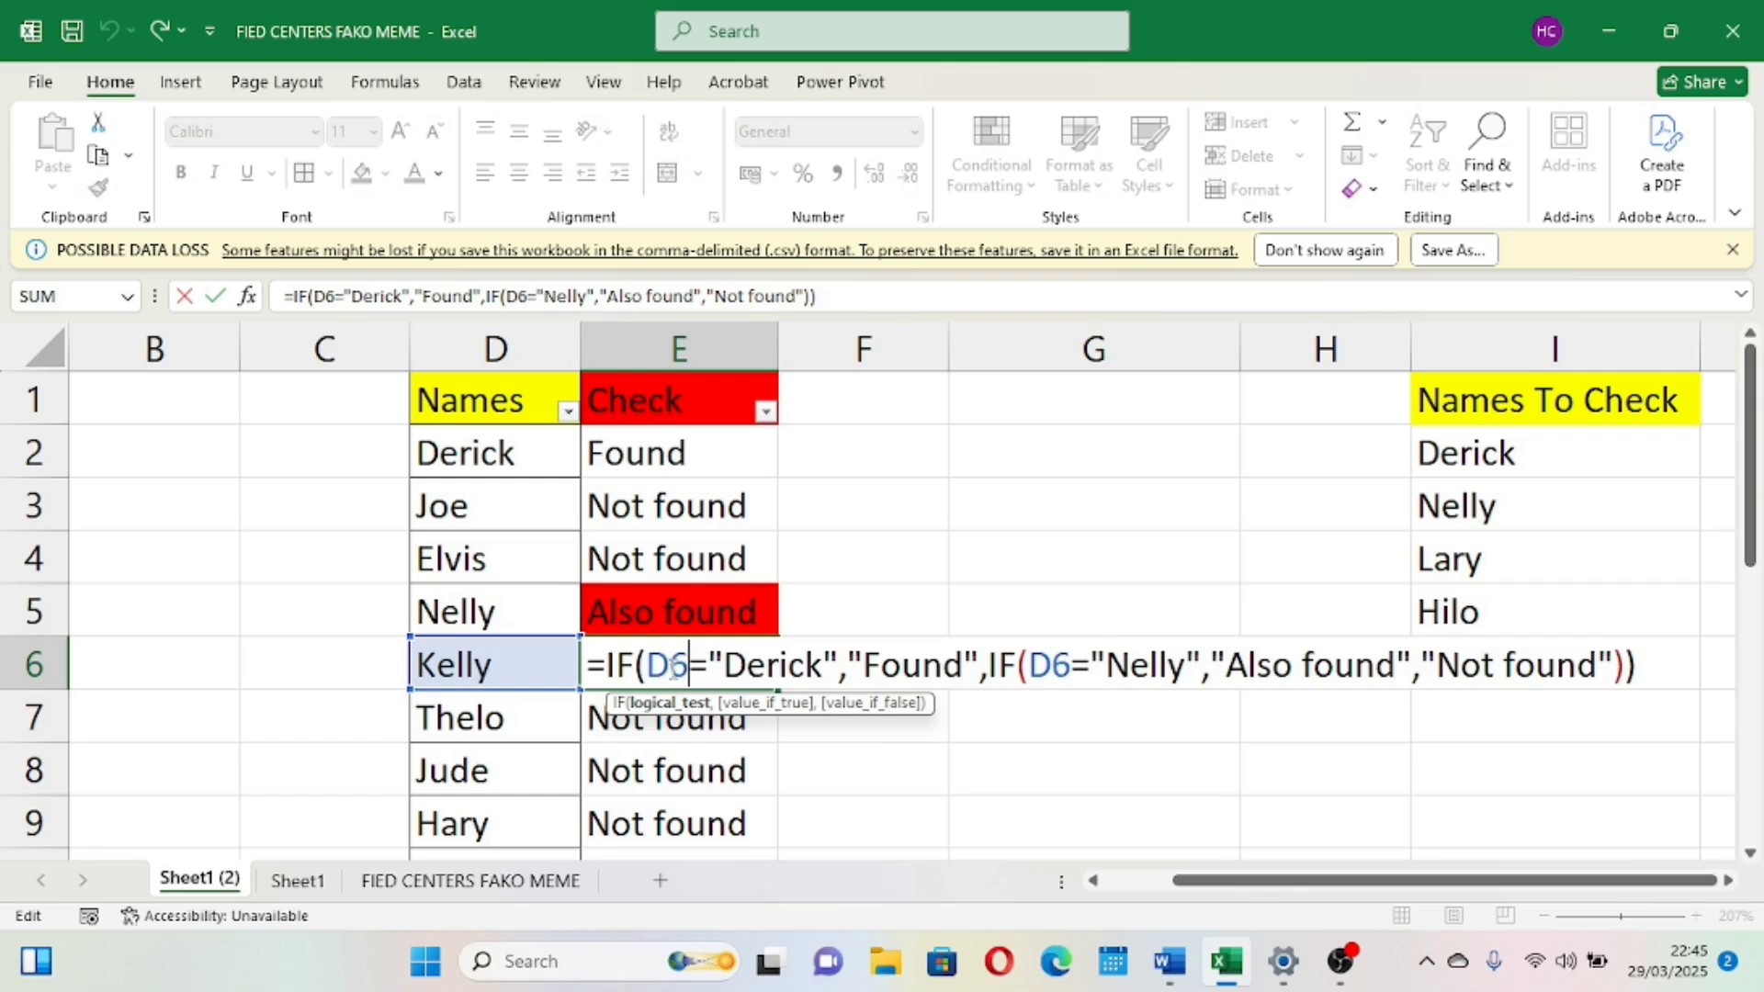
pyautogui.press('Tab')
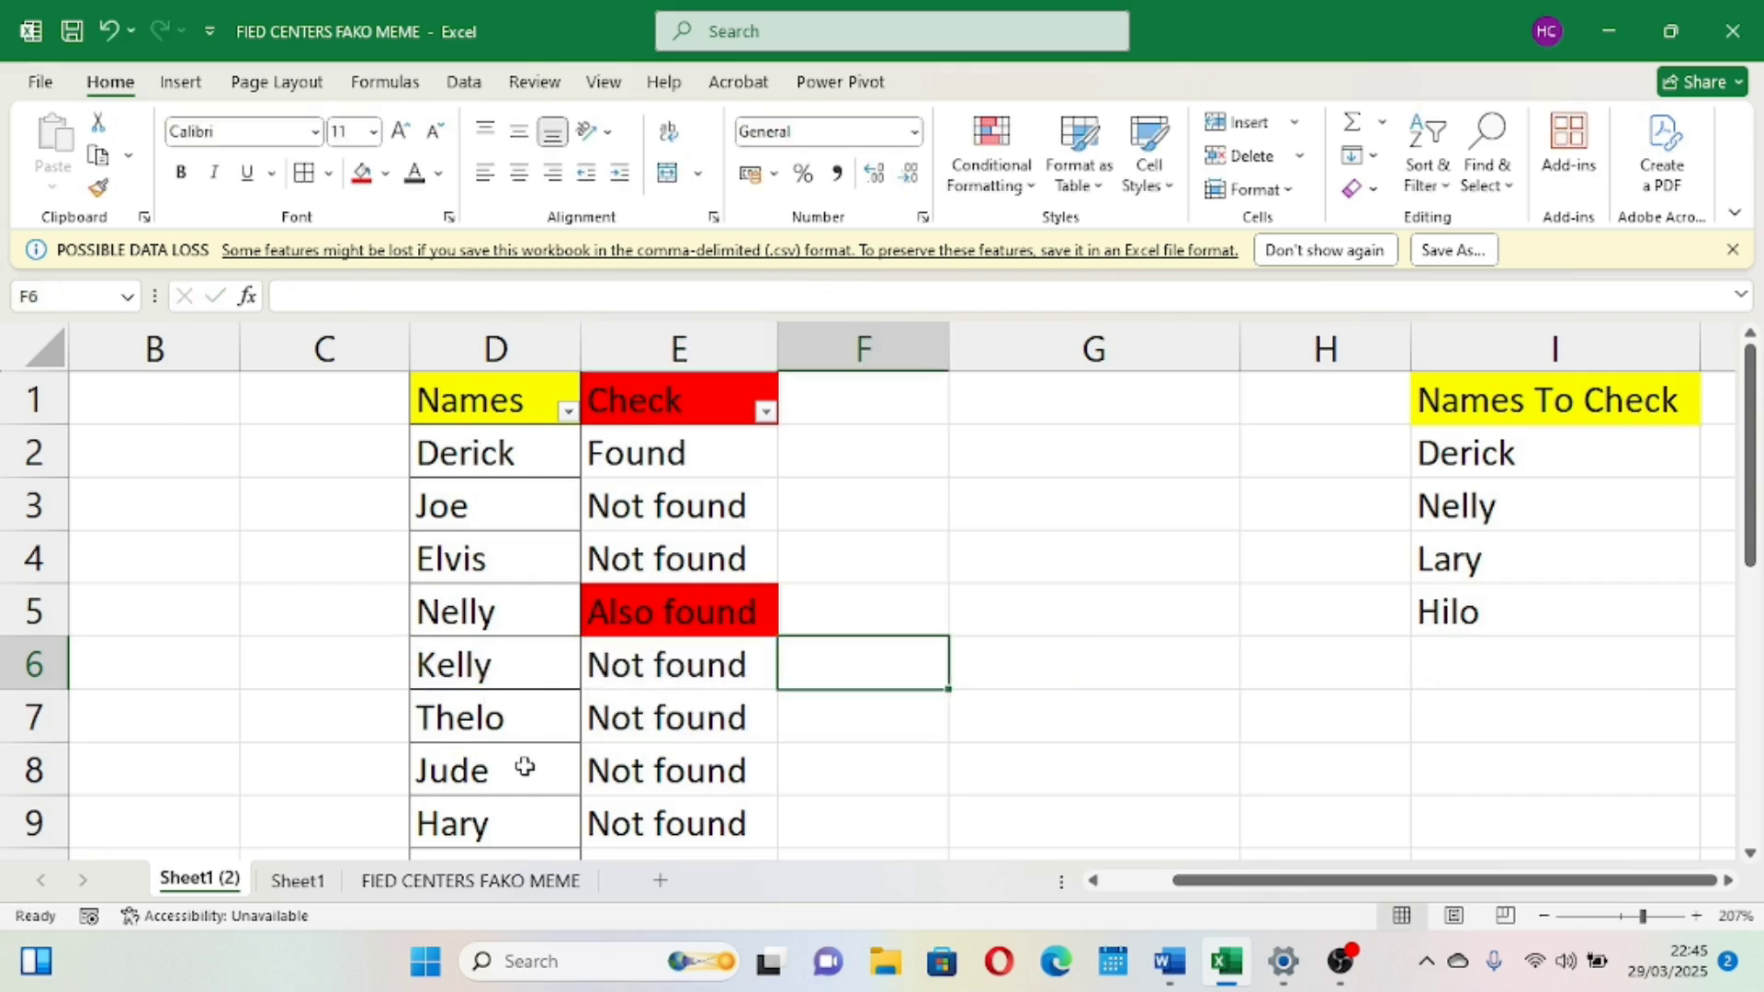
pyautogui.scroll(-4, 525, 744)
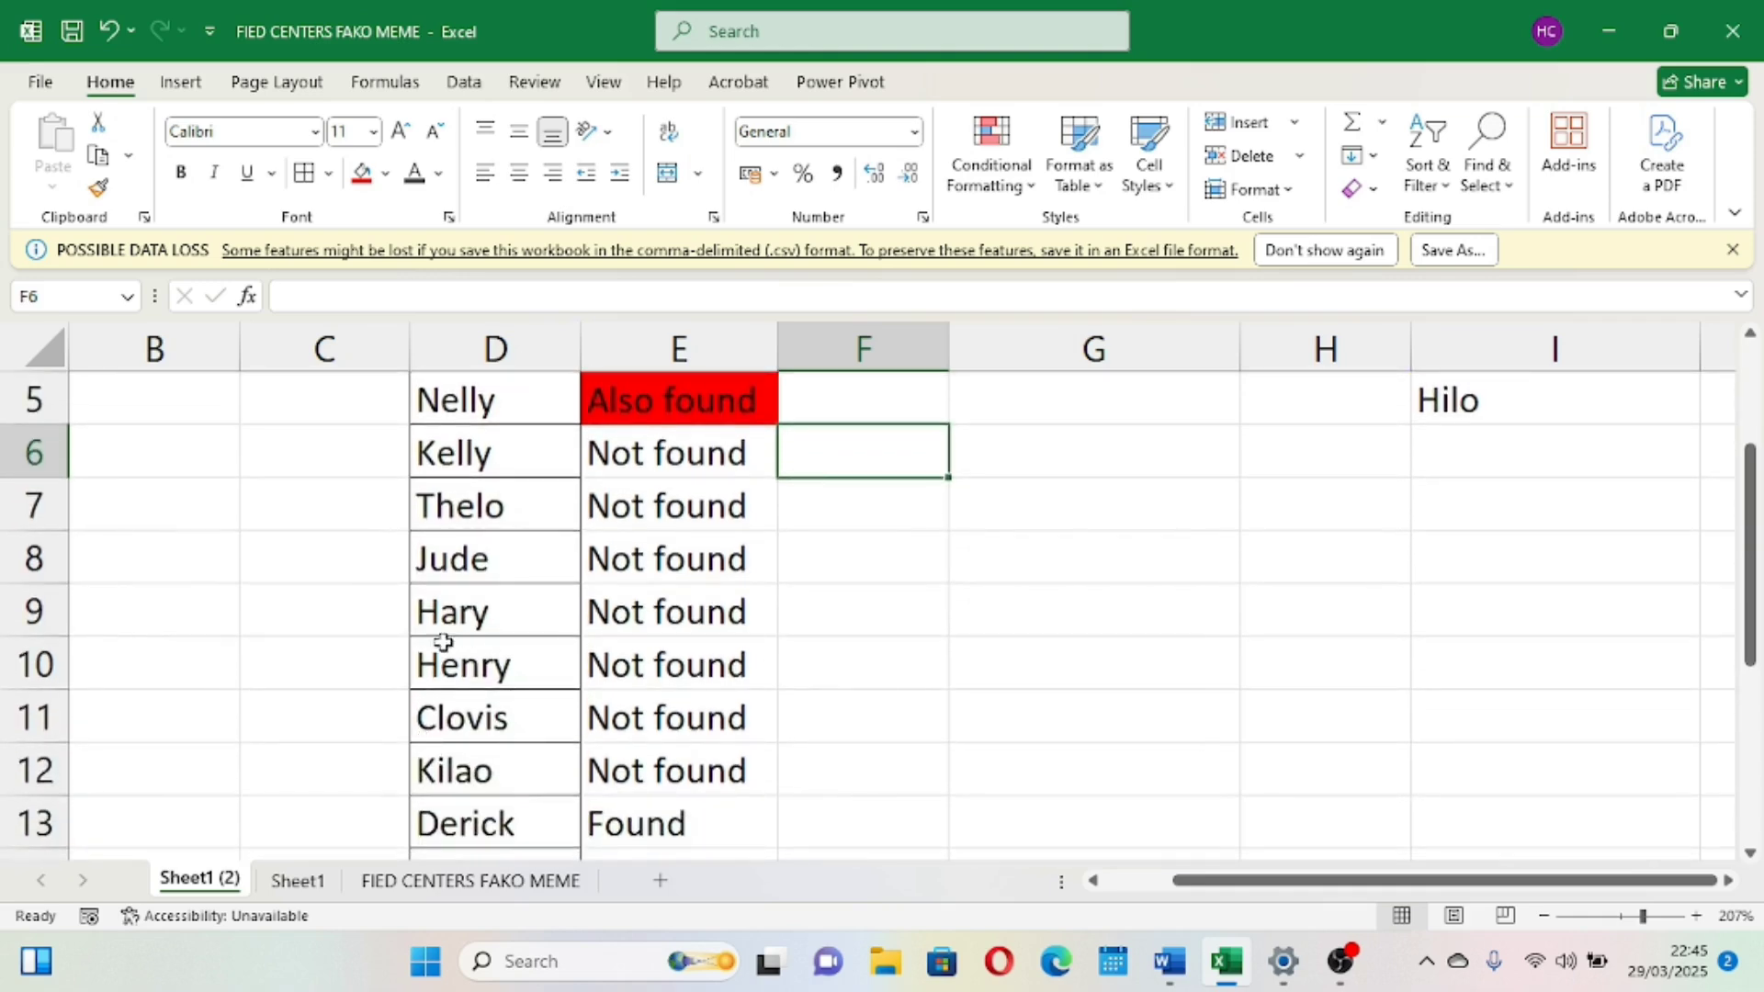
pyautogui.scroll(4, 516, 703)
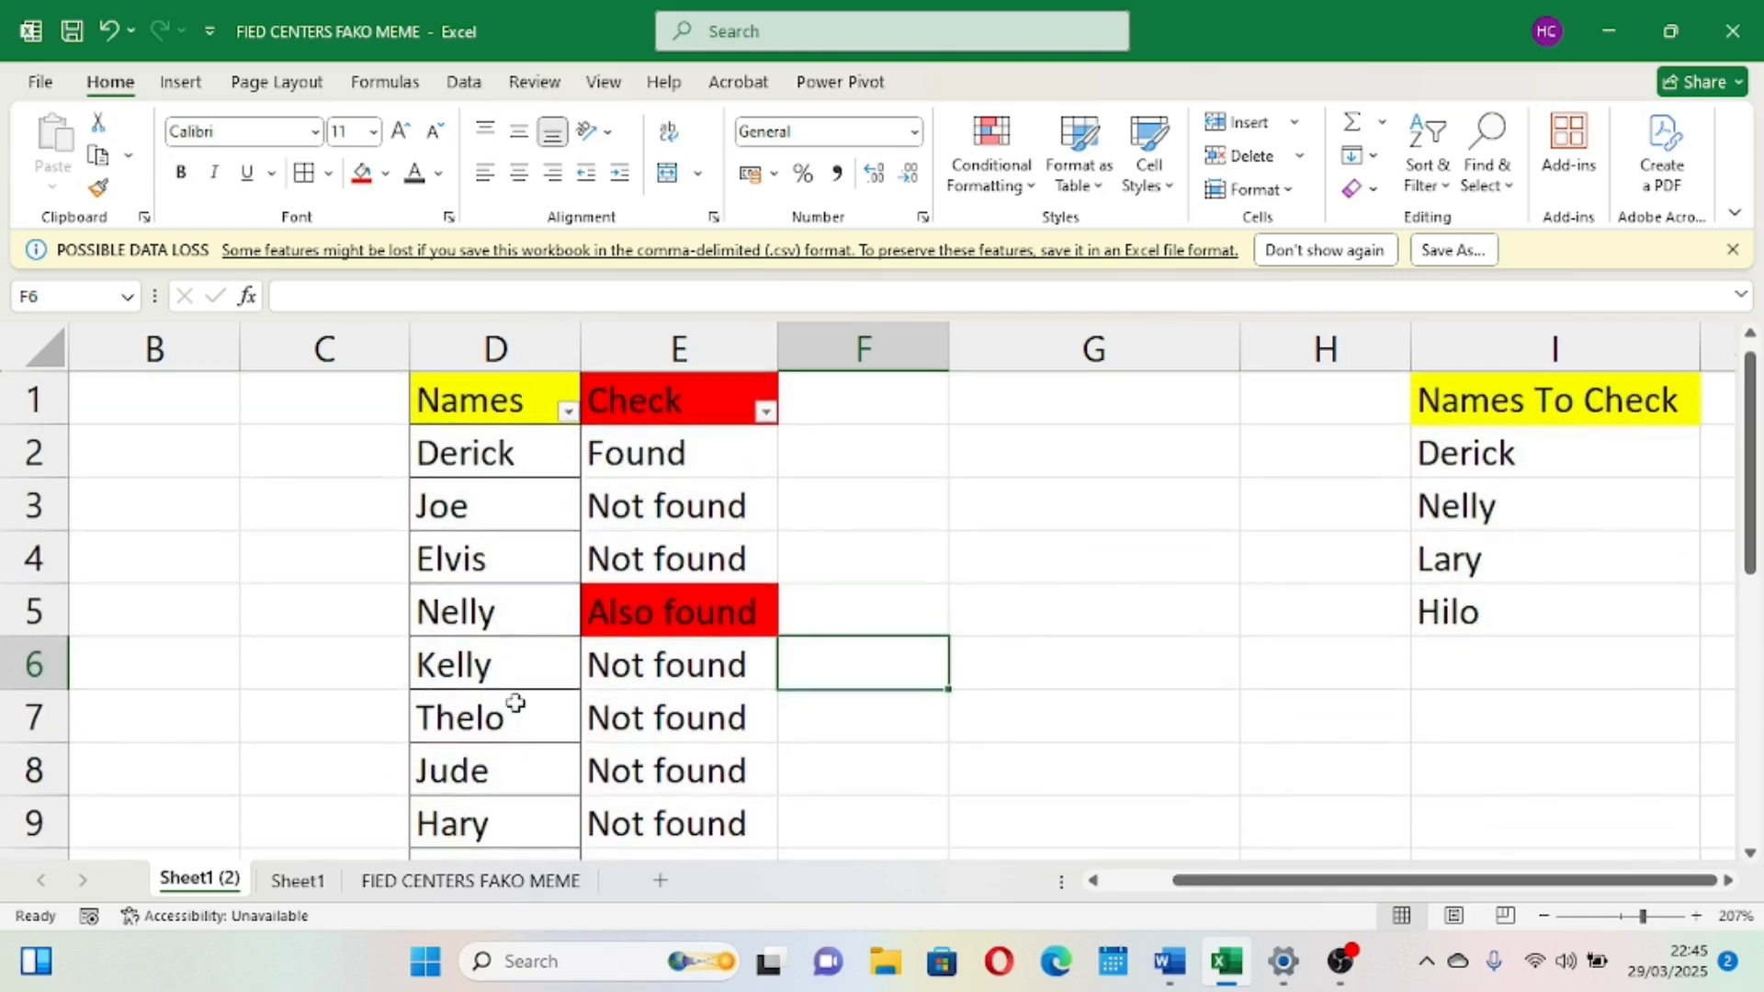